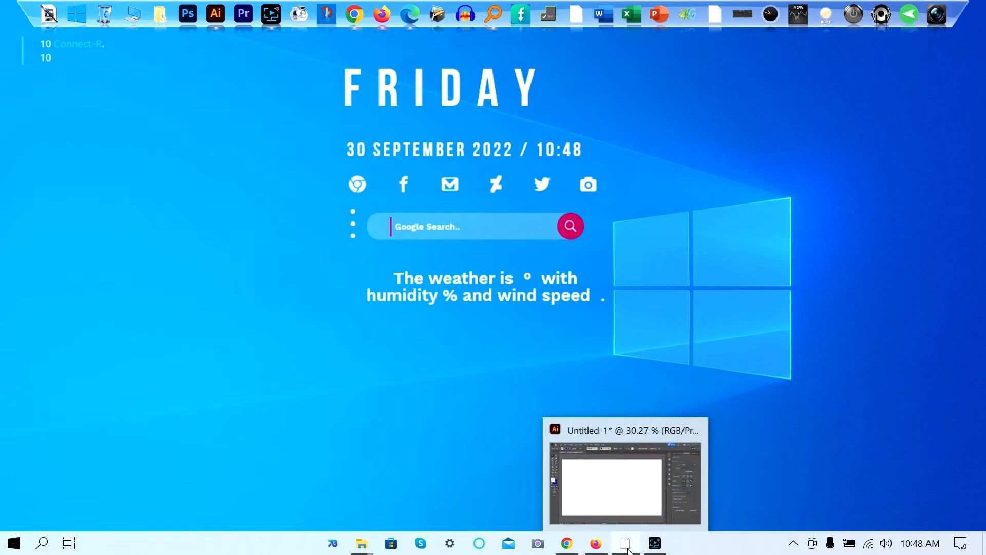
Switch to Illustrator, place a line of placeholder point text in the artboard's upper area and enlarge it to about 91 pt.
click(626, 548)
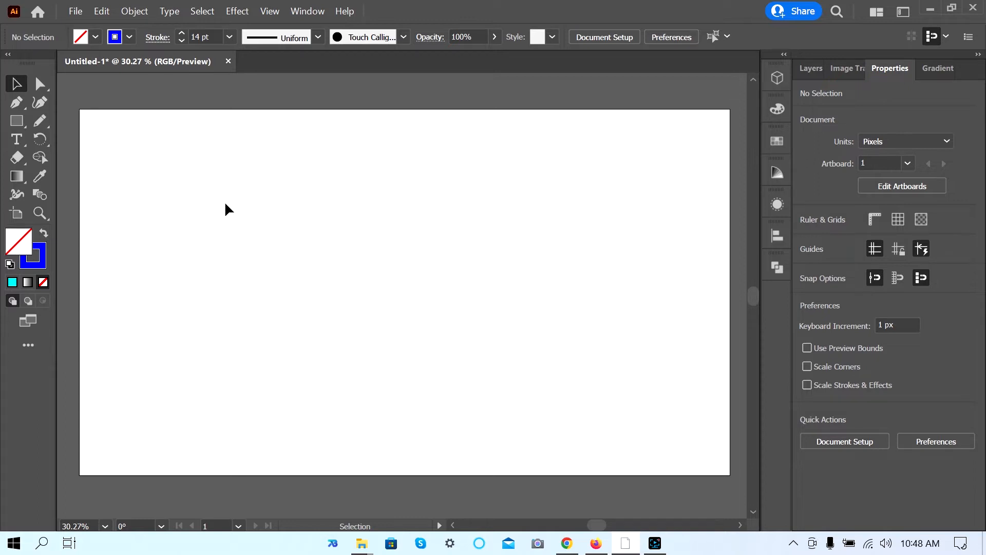
click(17, 141)
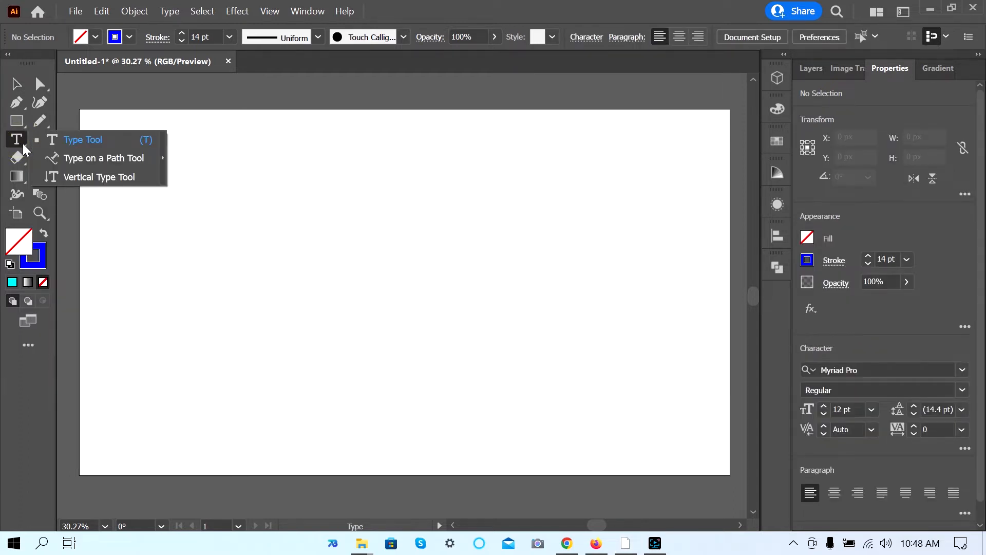
click(86, 146)
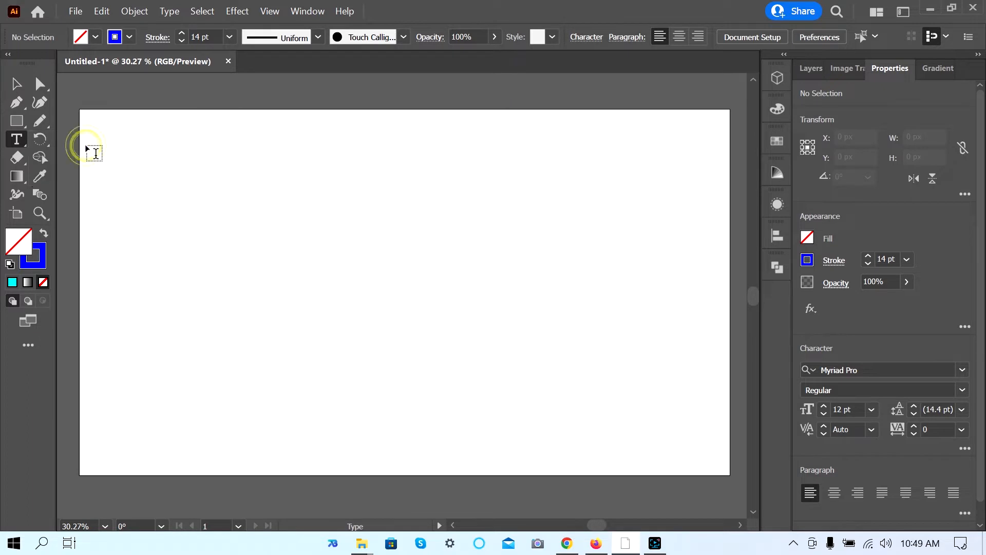
click(245, 147)
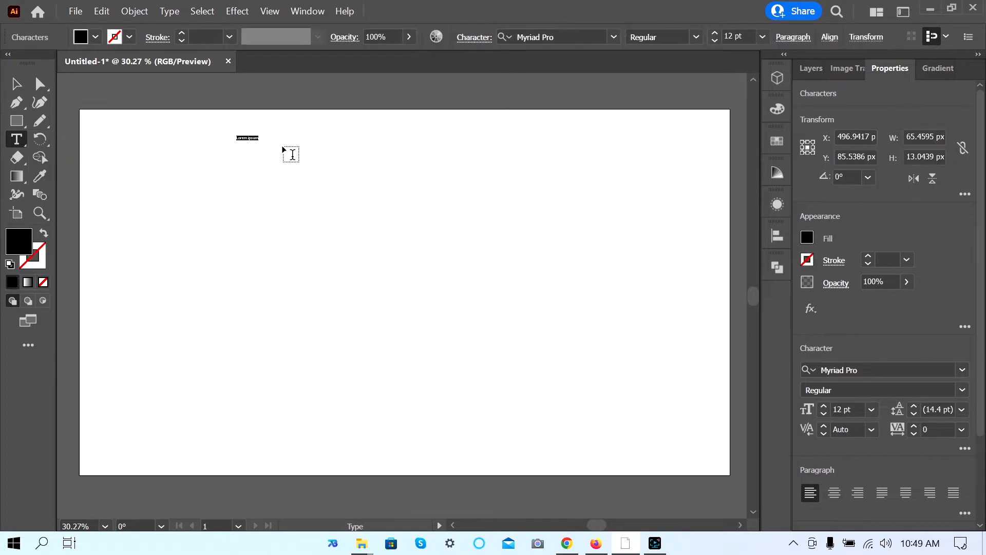
click(22, 85)
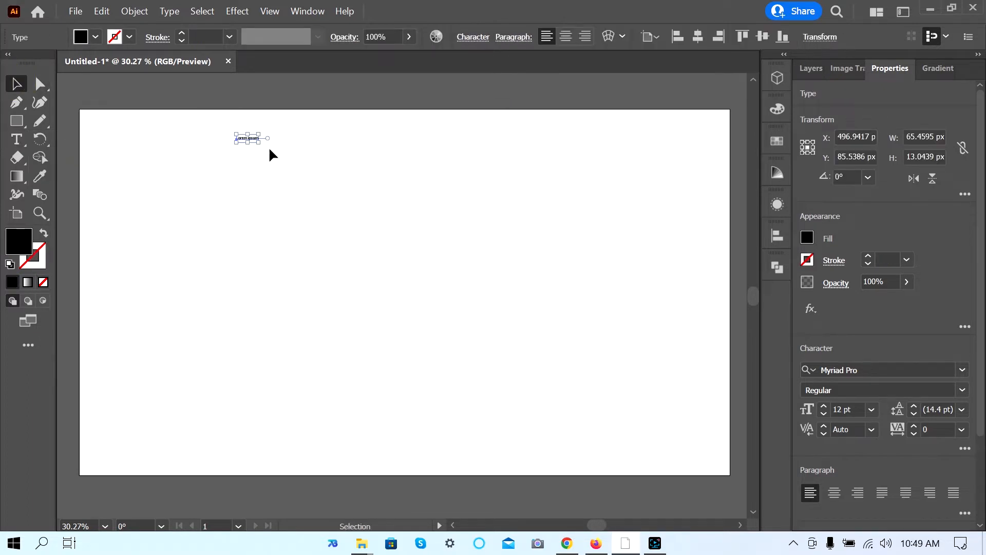
drag(262, 145, 403, 253)
drag(340, 158, 339, 203)
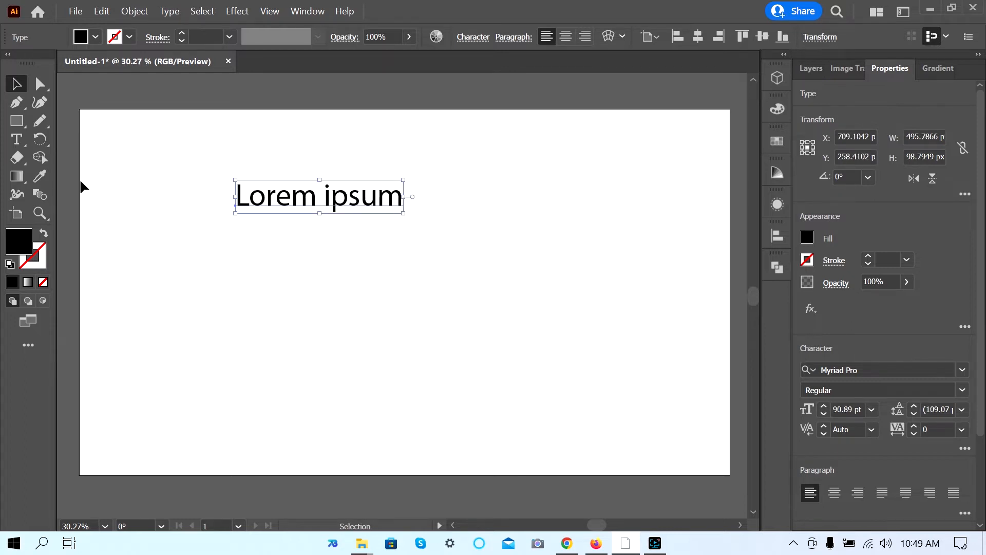
Add a second line of placeholder point text above the first and match its formatting to it with the Eyedropper tool.
click(16, 139)
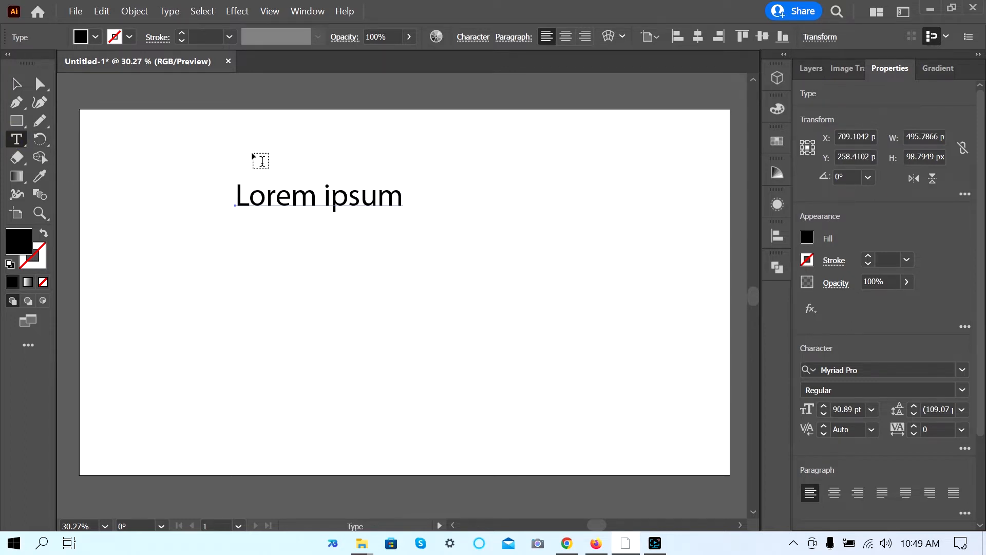
click(251, 153)
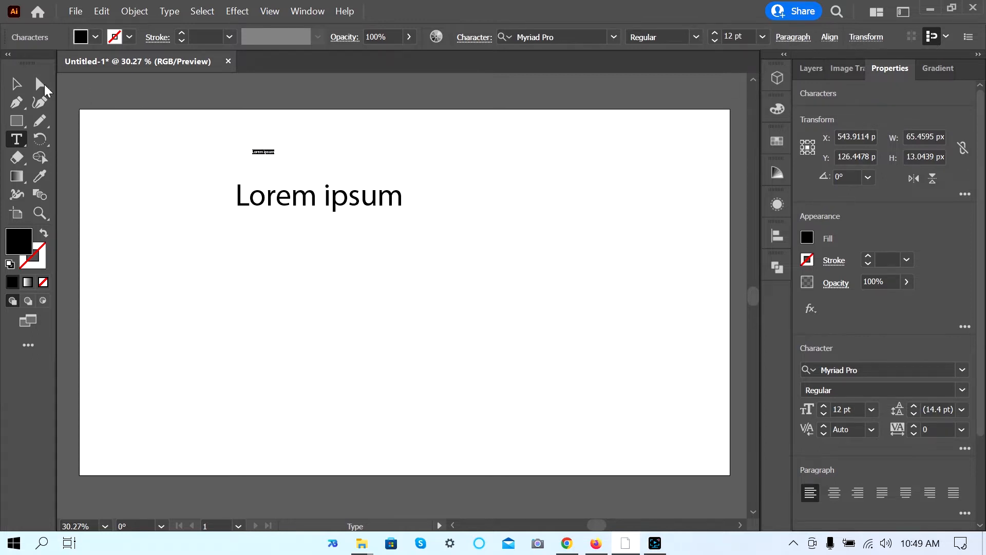
click(16, 84)
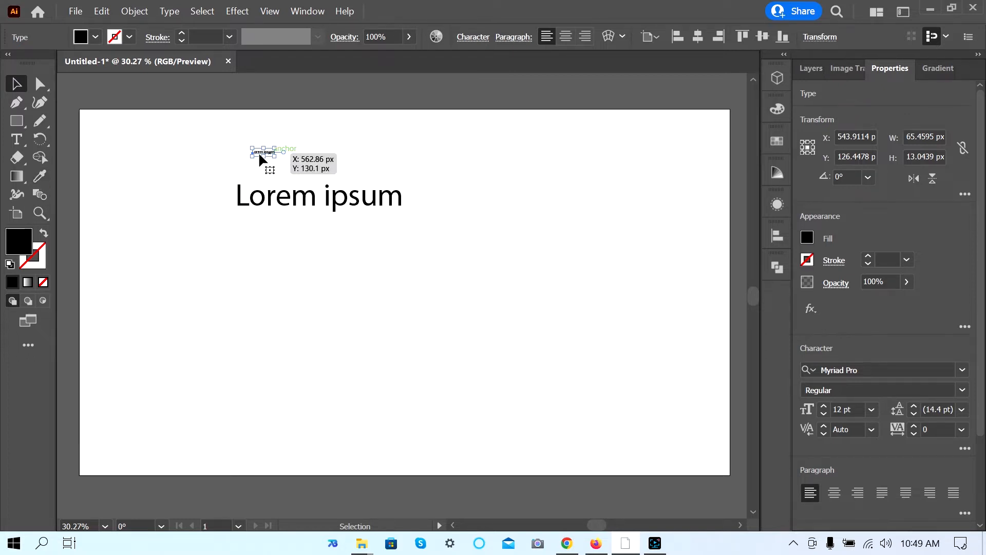
click(35, 177)
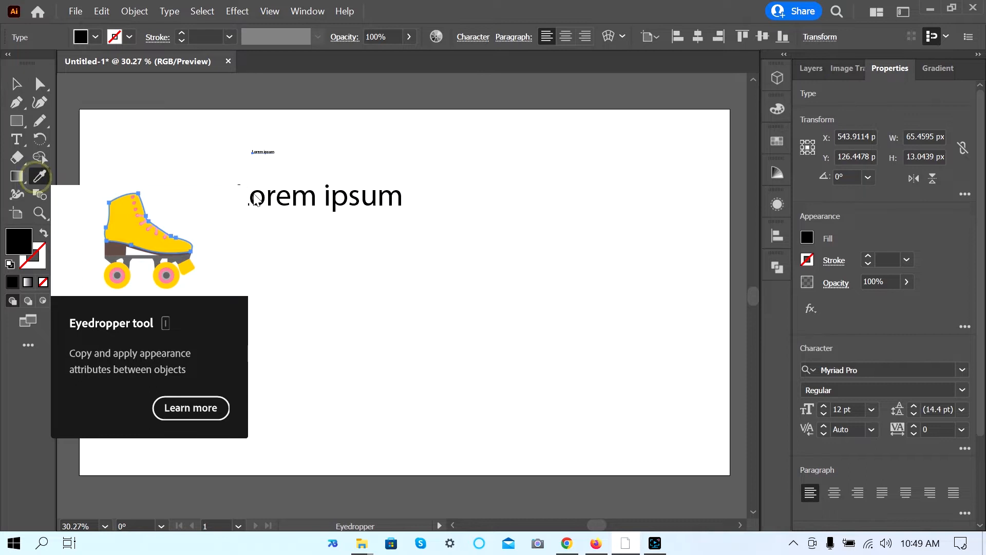
click(304, 191)
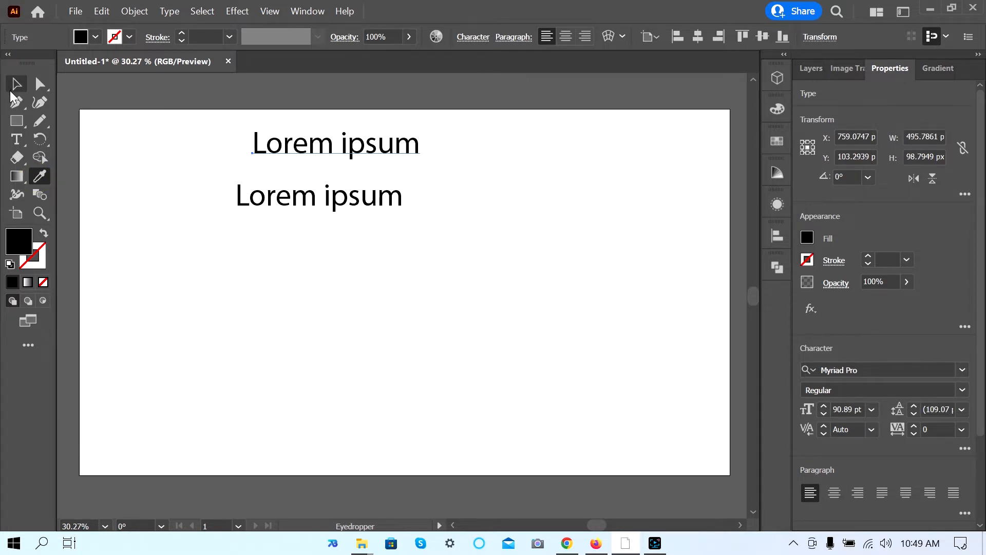
Reposition the two Lorem ipsum lines side by side with a gap between them in the artboard's upper part.
click(16, 85)
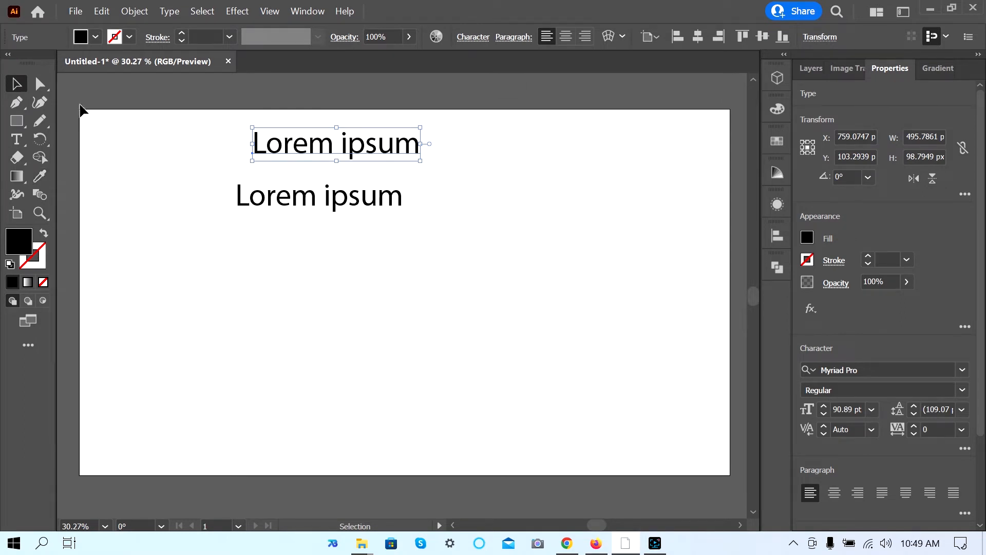
click(176, 100)
drag(364, 149, 545, 194)
drag(371, 202, 381, 194)
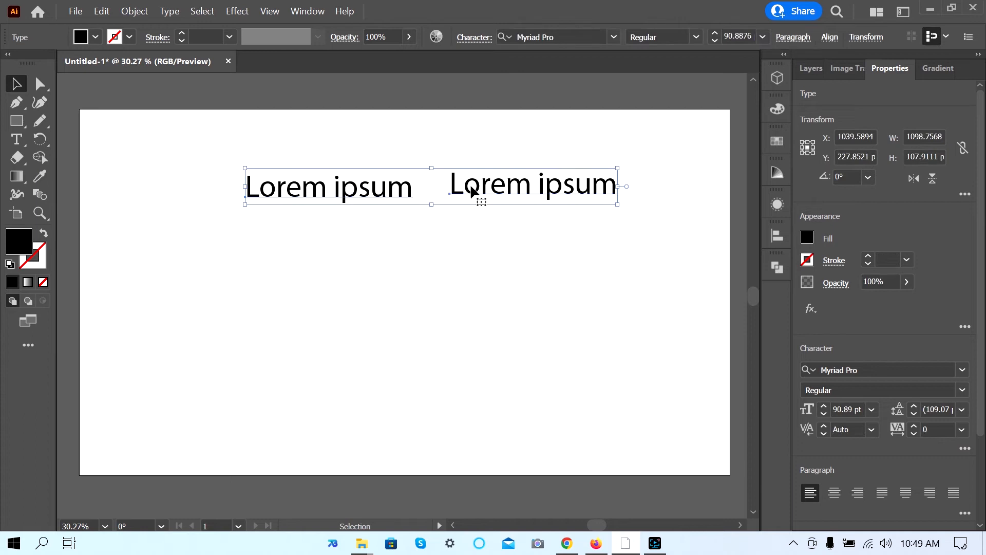
drag(472, 192, 463, 202)
click(438, 275)
drag(363, 194, 354, 152)
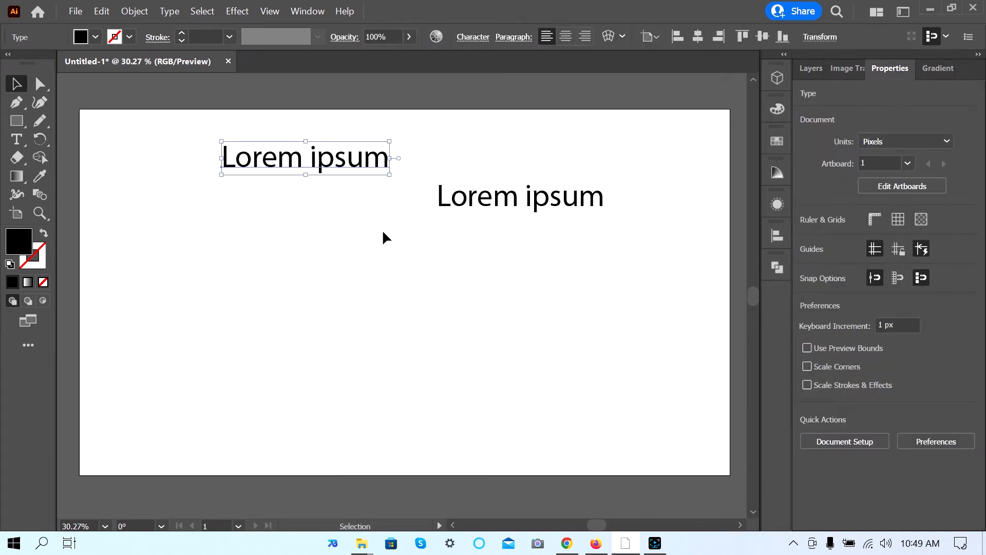
drag(476, 206, 540, 165)
click(331, 257)
drag(330, 164, 334, 189)
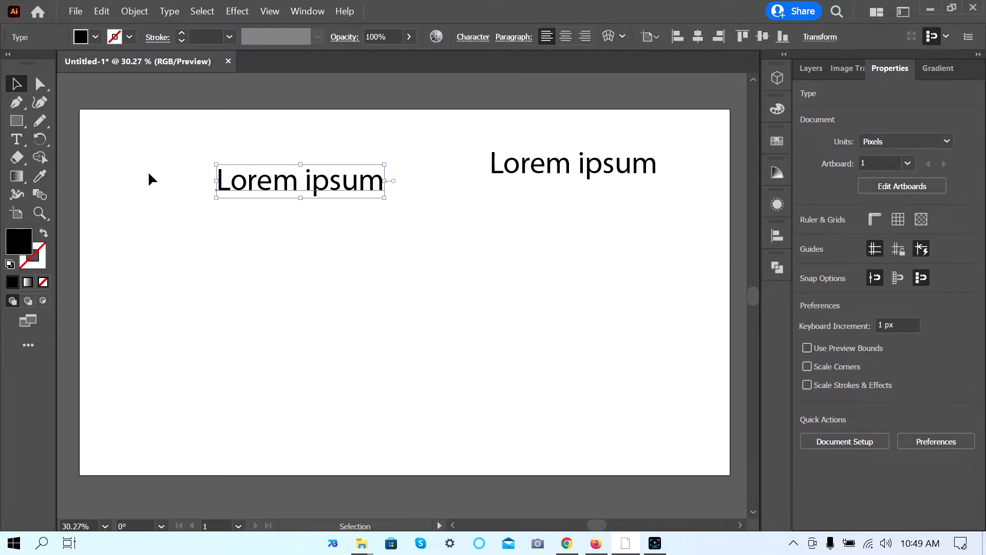
Create an area text box about 1061 × 582 px below the two lines and shift it to the right.
click(17, 139)
drag(167, 222, 527, 419)
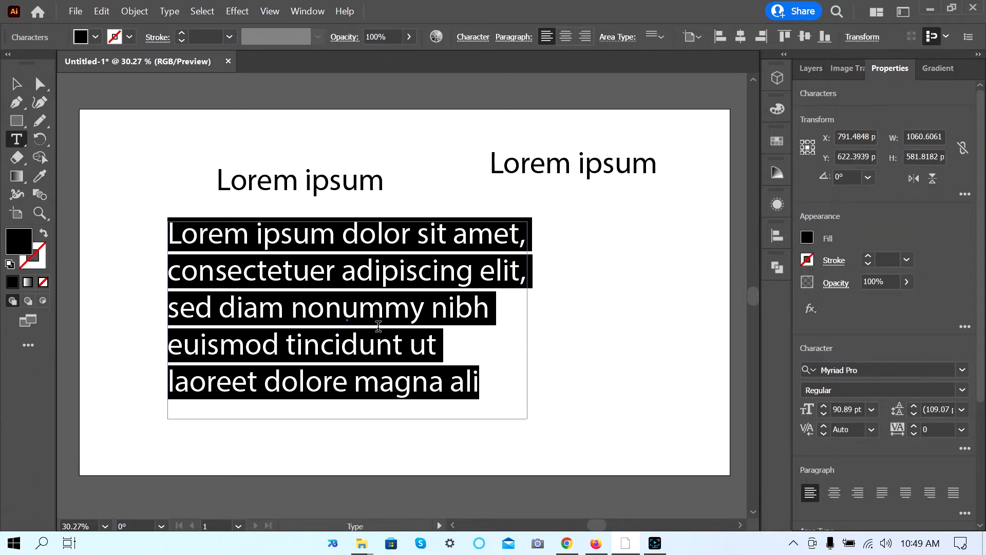
click(16, 83)
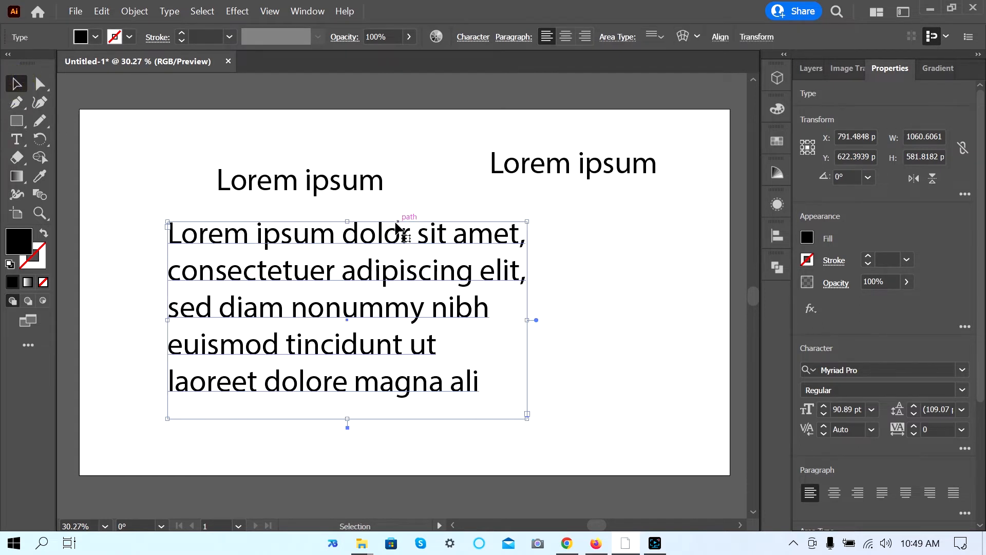
drag(379, 272, 428, 275)
Move the two Lorem ipsum lines higher and closer together near the artboard's upper edge.
drag(230, 164, 286, 137)
drag(554, 169, 525, 160)
click(367, 210)
Delete the large paragraph text block below the two lines.
click(334, 272)
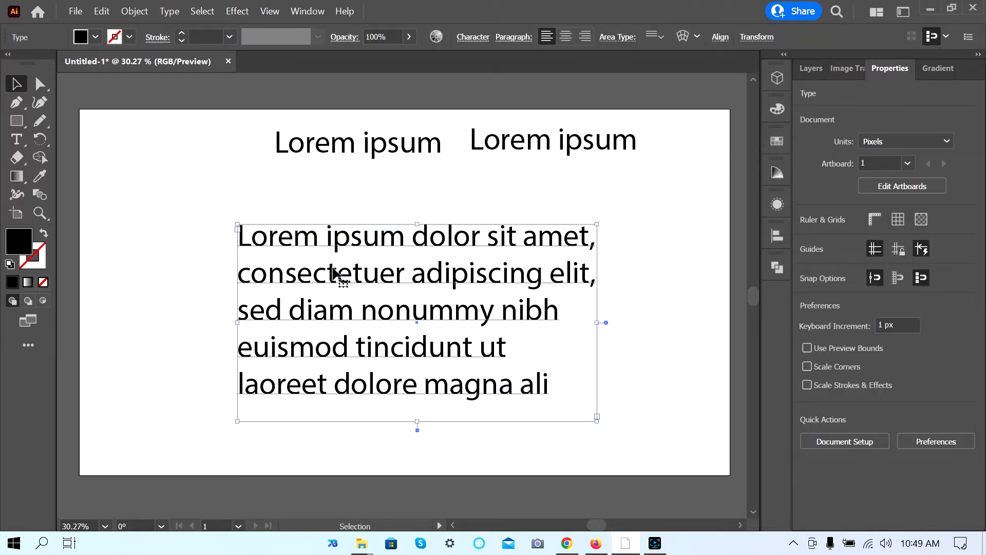
key(Delete)
Draw a square about 247 × 247 px near the artboard's left edge and delete it.
click(17, 121)
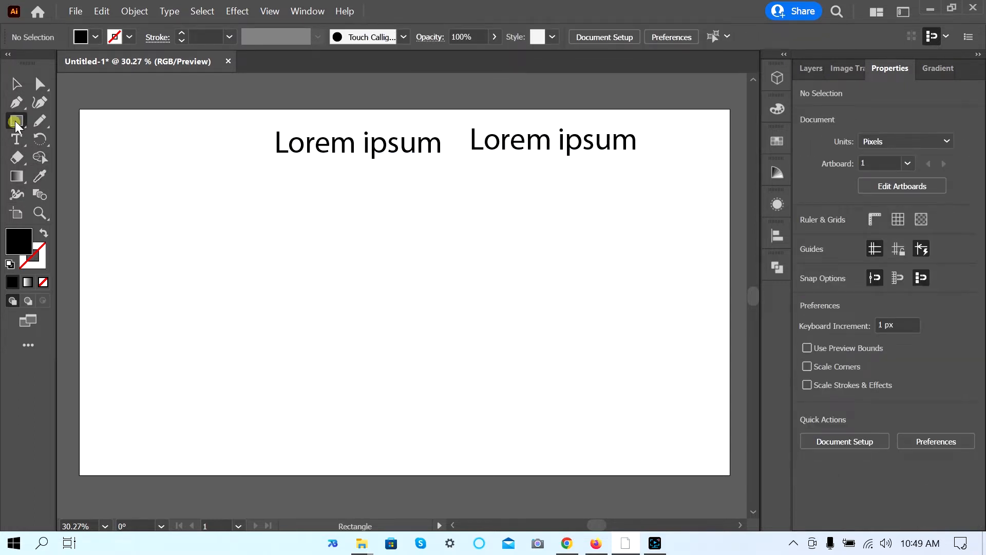
drag(107, 182, 190, 265)
click(17, 83)
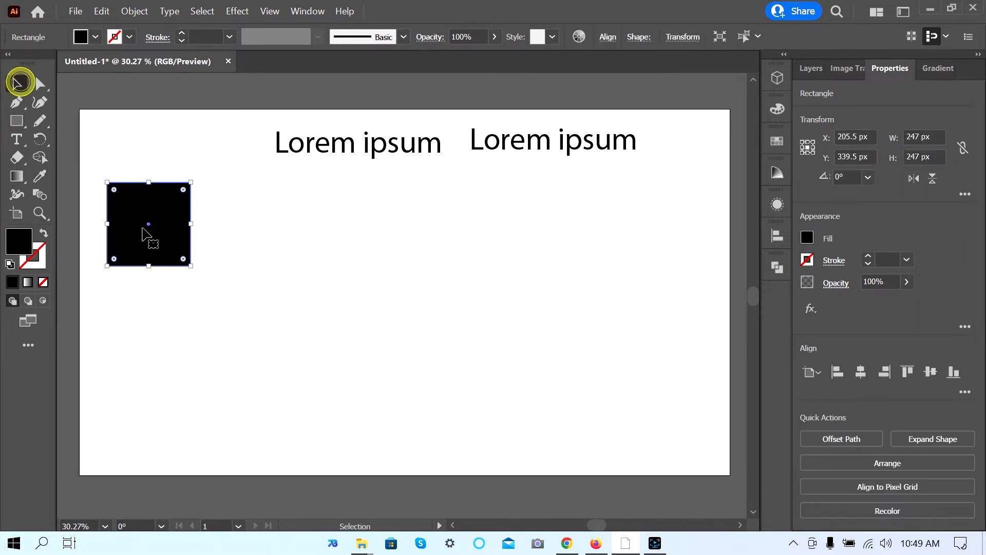
key(Delete)
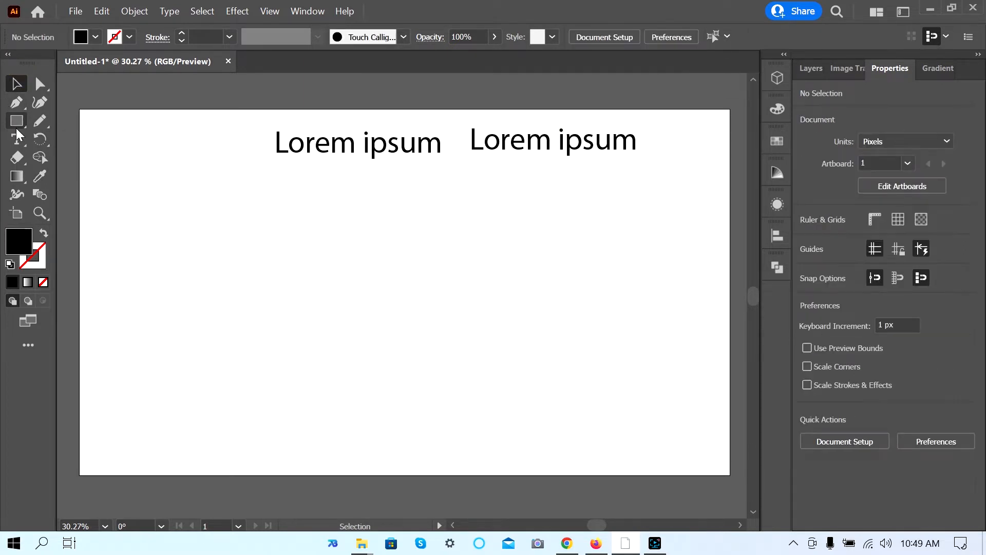
Create an area text box about 347 × 398 px at the artboard's left edge containing the text "xguagusxa".
click(17, 140)
drag(93, 177, 212, 315)
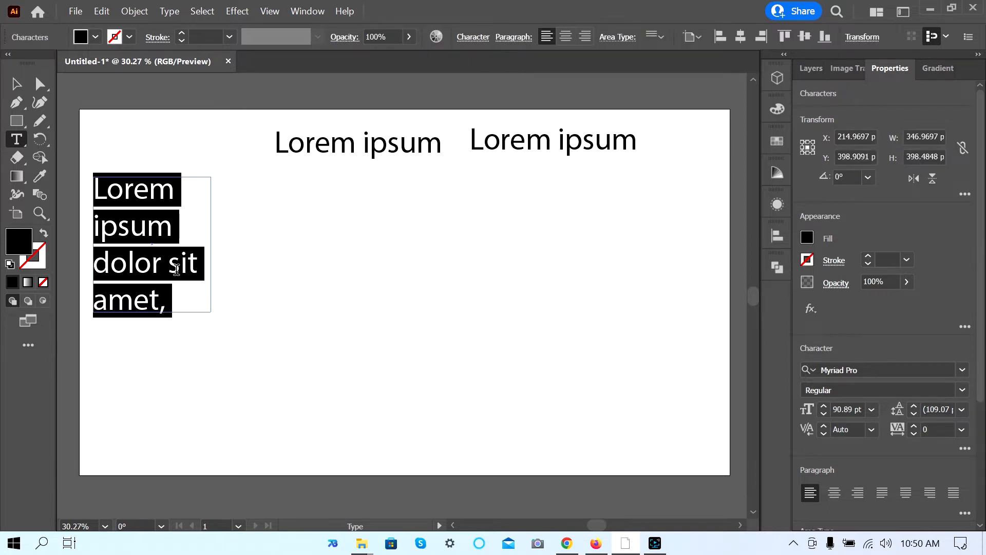
text(xguagusxa)
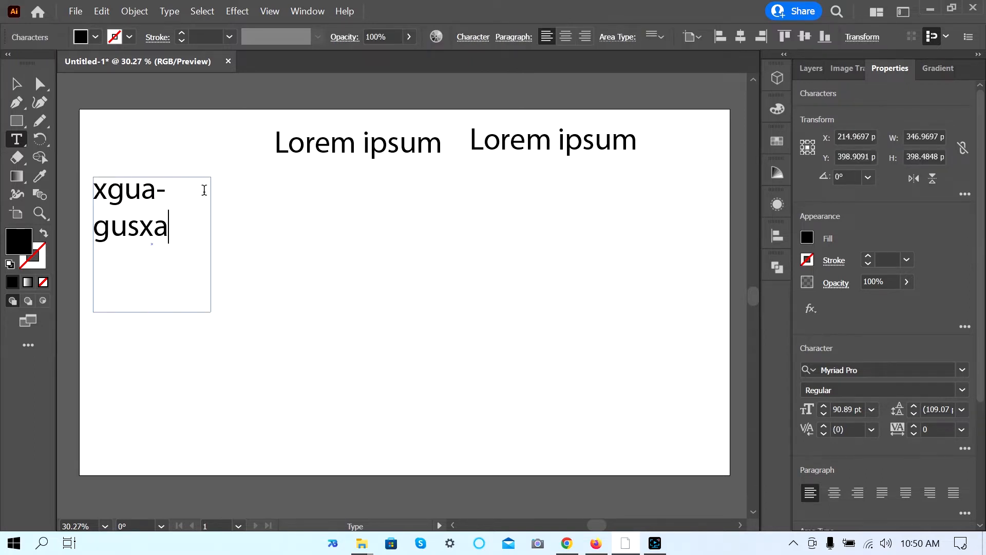
Create a second area text box about 380 × 377 px near the artboard's centre and clear all its placeholder text.
click(17, 144)
mouse_move(306, 232)
mouse_down()
mouse_move(396, 304)
mouse_move(435, 361)
mouse_up()
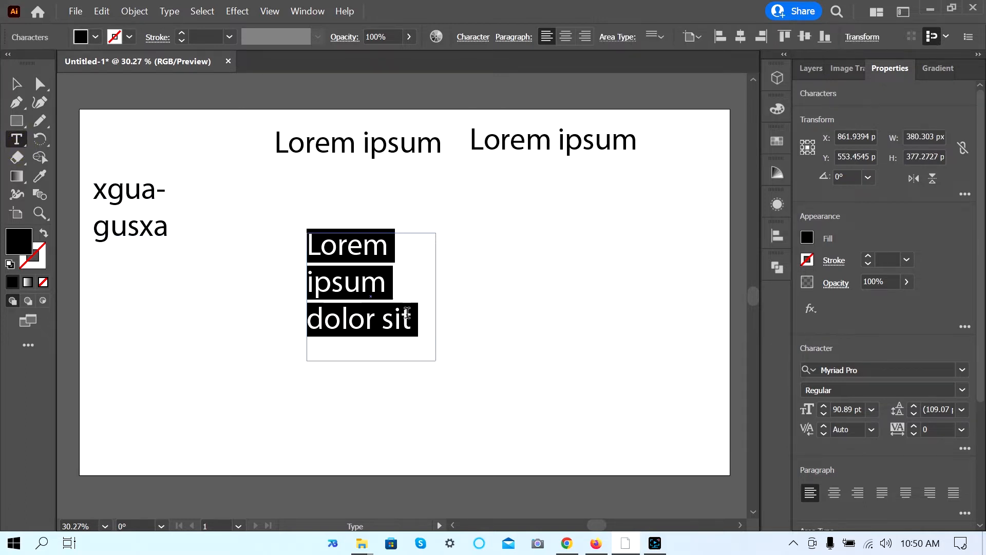
click(424, 323)
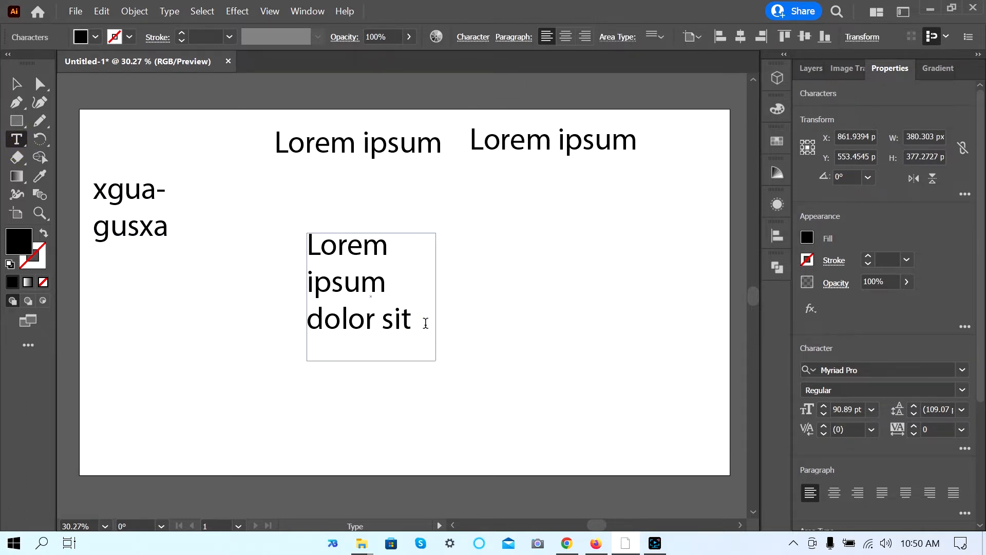
drag(426, 322, 293, 203)
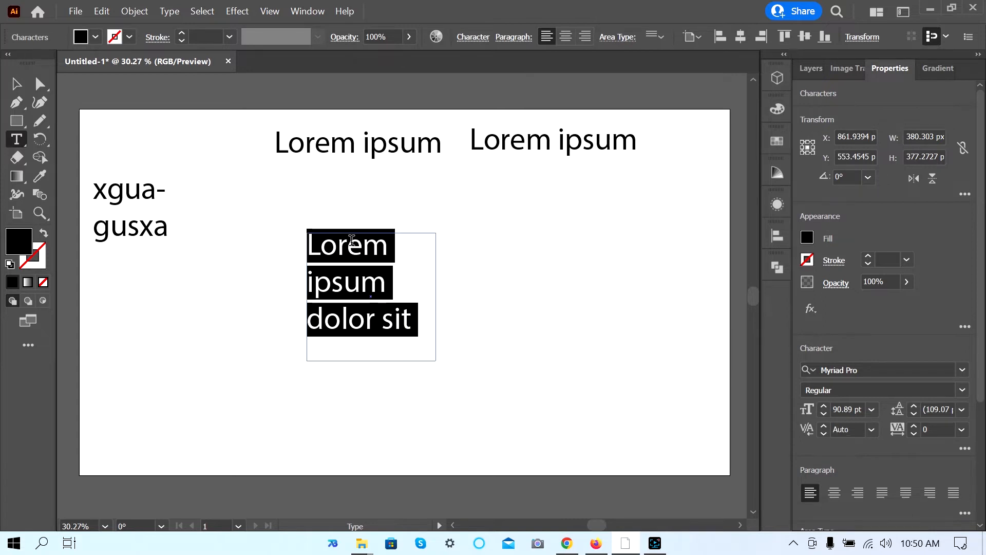
ctrl+click(367, 268)
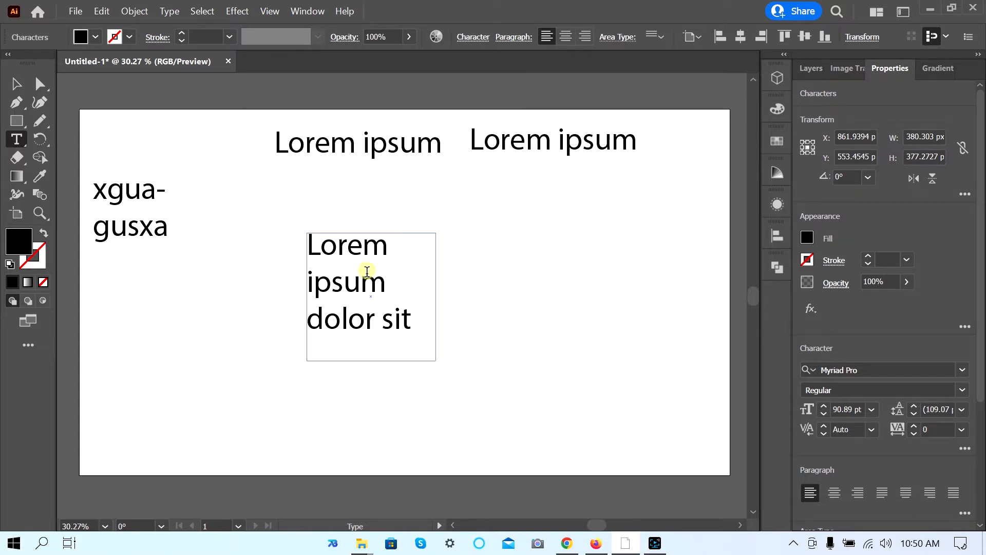
triple_click(377, 318)
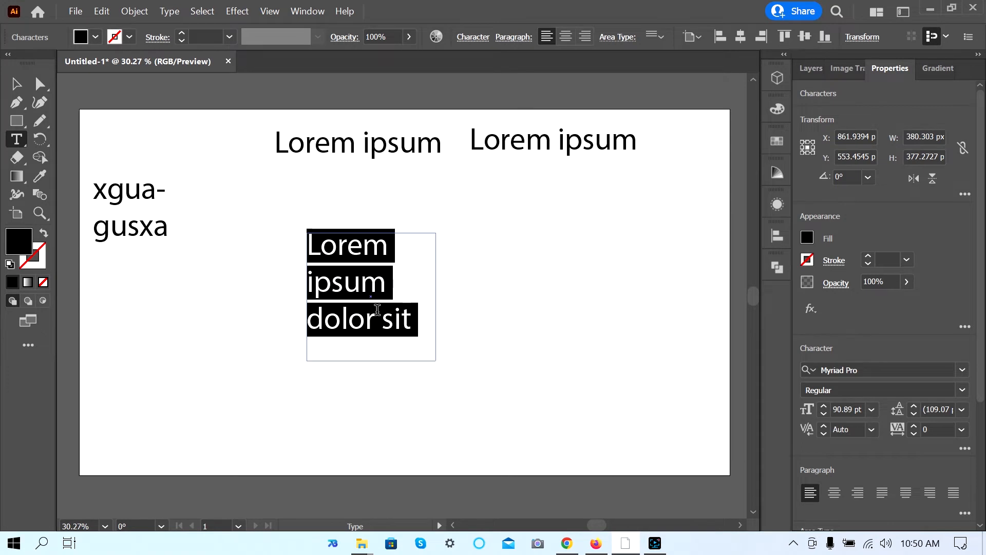
key(BackSpace)
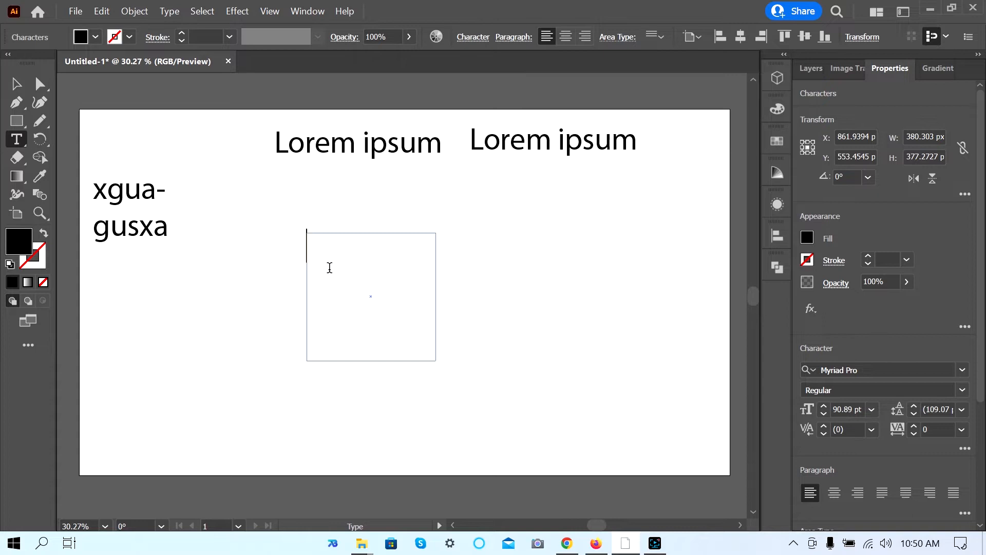
Enter the sentence "The name of our country is Bangladesh" in the empty text box and finish text editing.
text(The )
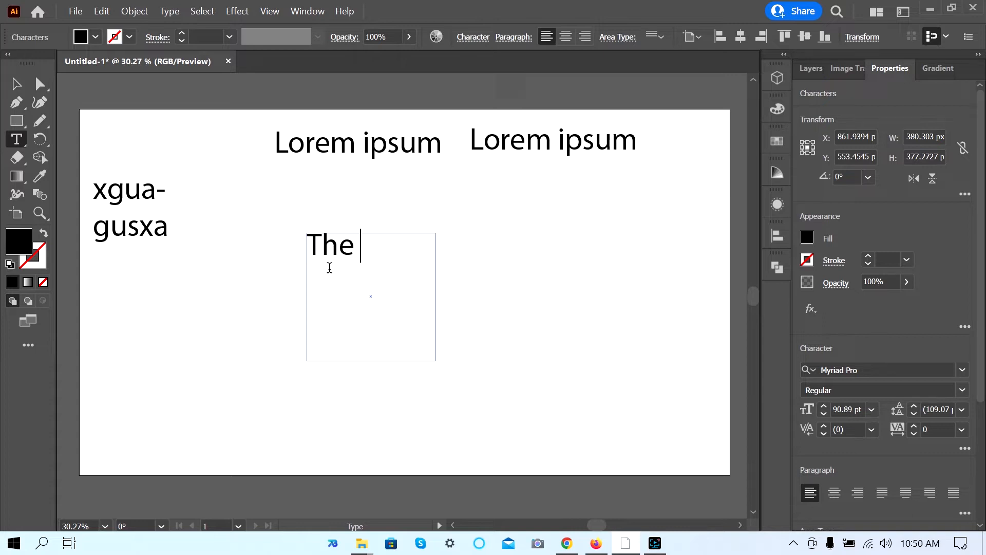
text(name of our )
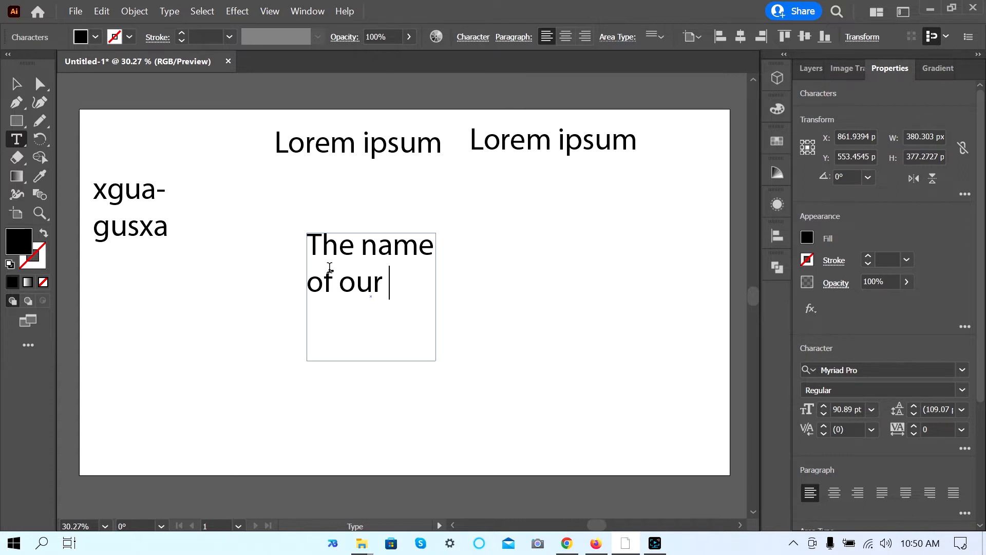
text(country)
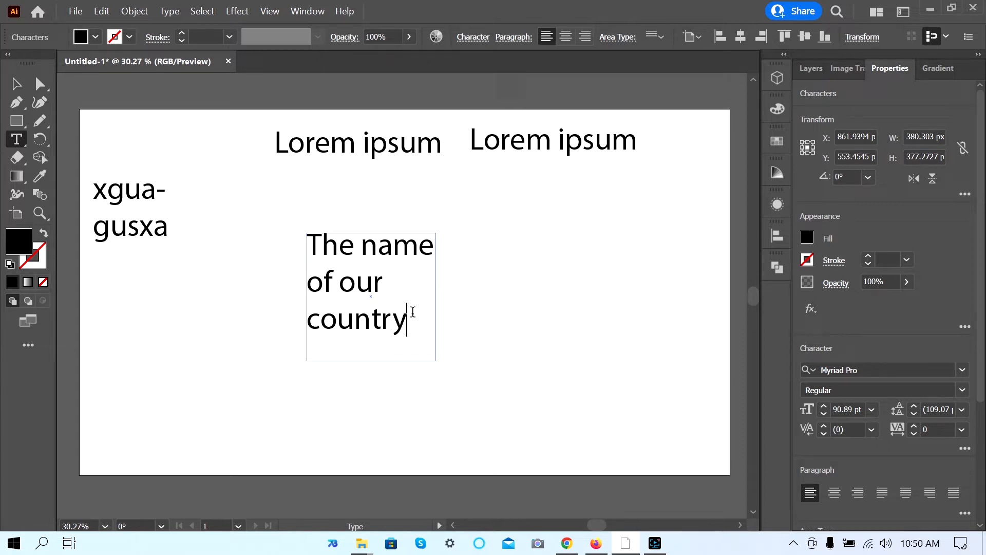
text( i)
key(BackSpace)
text(s)
key(Escape)
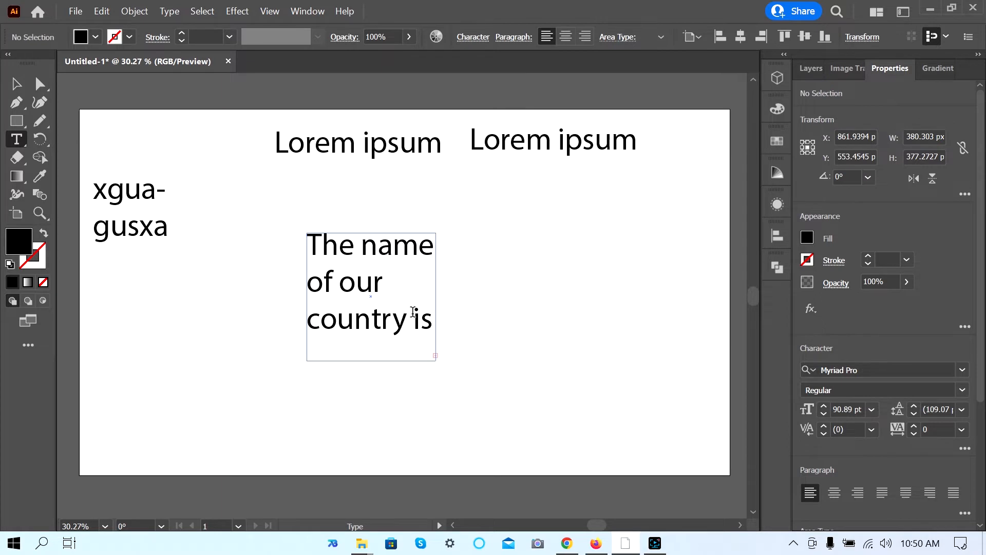
Resize the sentence's text frame to about 835 × 259 px and move it slightly up and to the left.
click(17, 84)
click(429, 266)
drag(434, 366, 589, 354)
drag(502, 290, 476, 281)
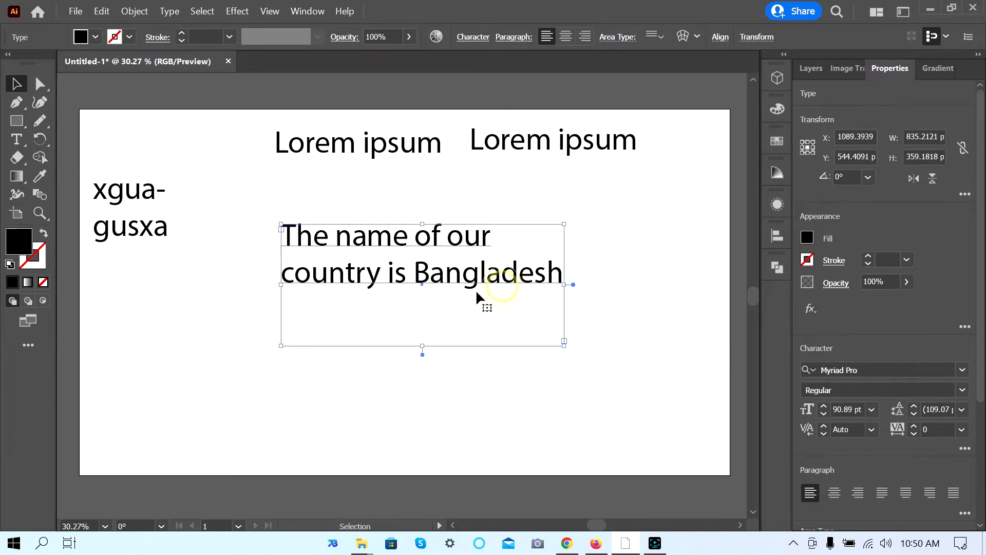
drag(423, 347, 432, 312)
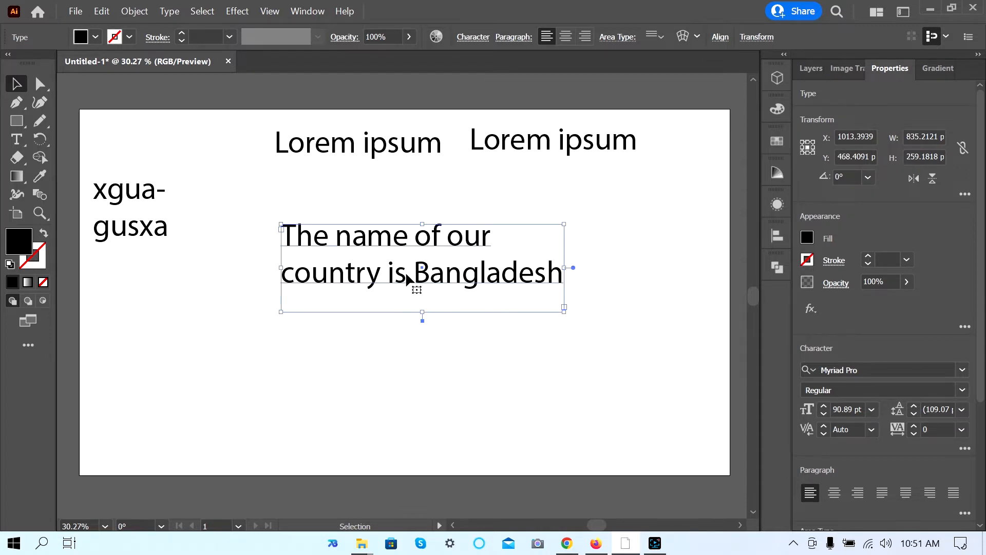
Set the Bangladesh sentence's font size to 24 pt.
click(477, 40)
click(477, 37)
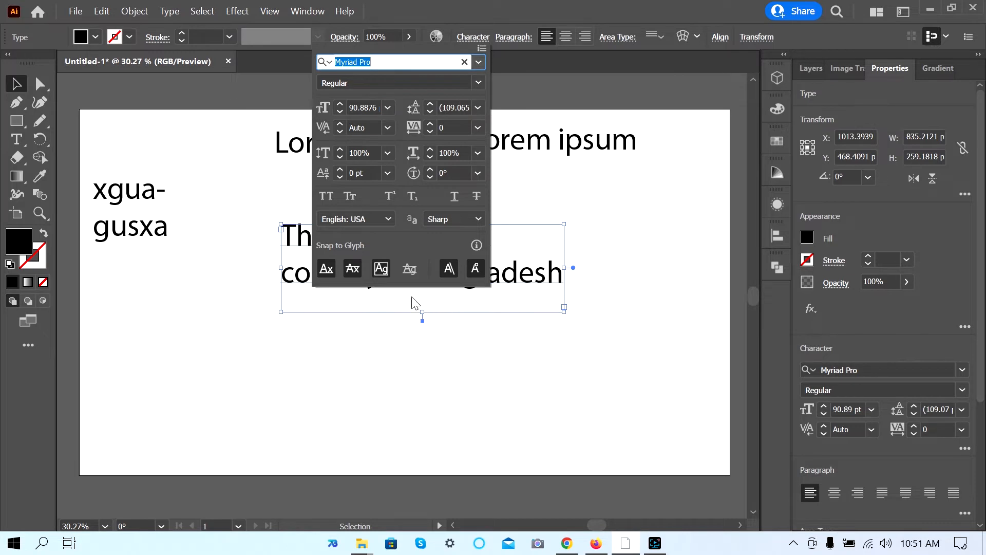
click(388, 109)
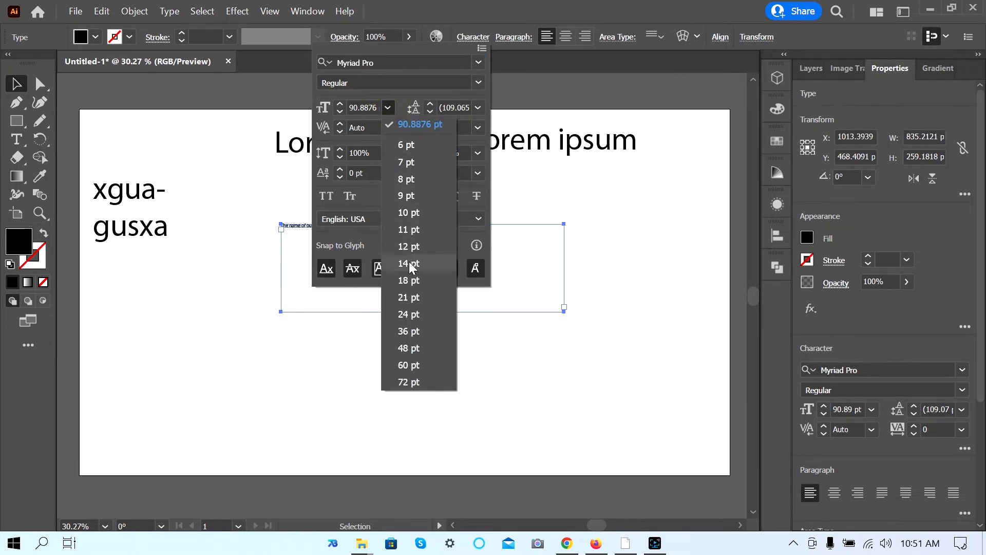
click(411, 311)
click(526, 248)
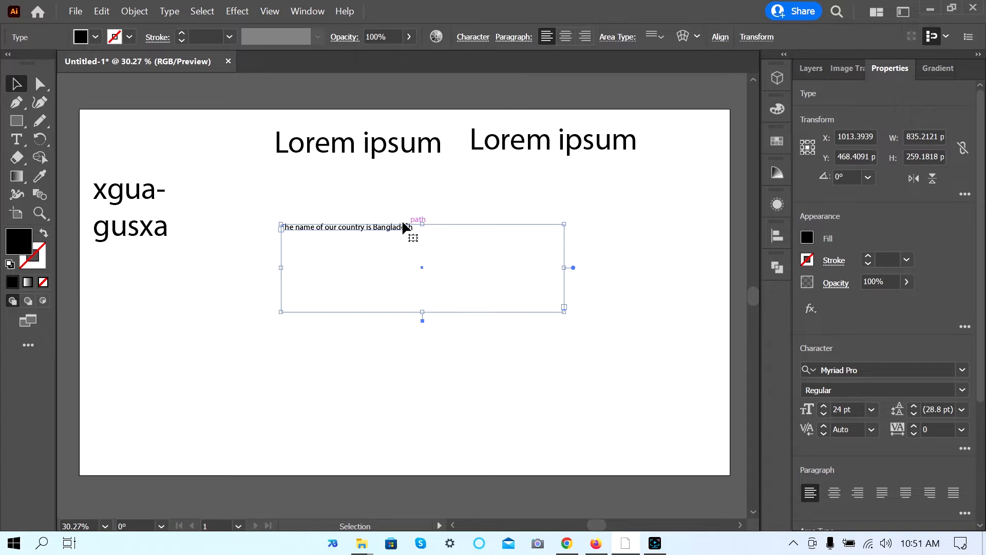
Move the sentence's text frame down below the "xguagusxa" text and narrow it to about 398 px wide.
drag(397, 226, 259, 283)
drag(418, 324, 270, 320)
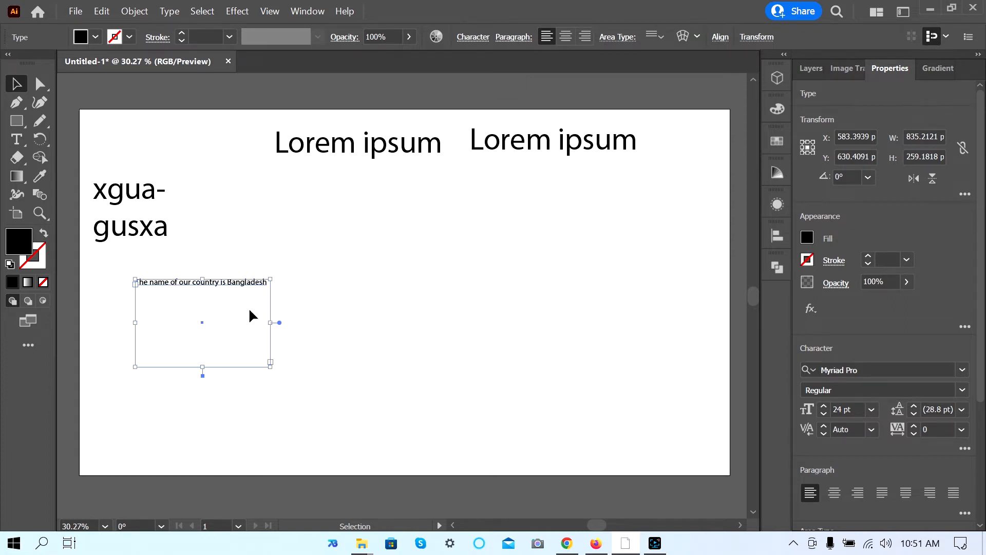
Change the sentence's font to Adca.
click(473, 38)
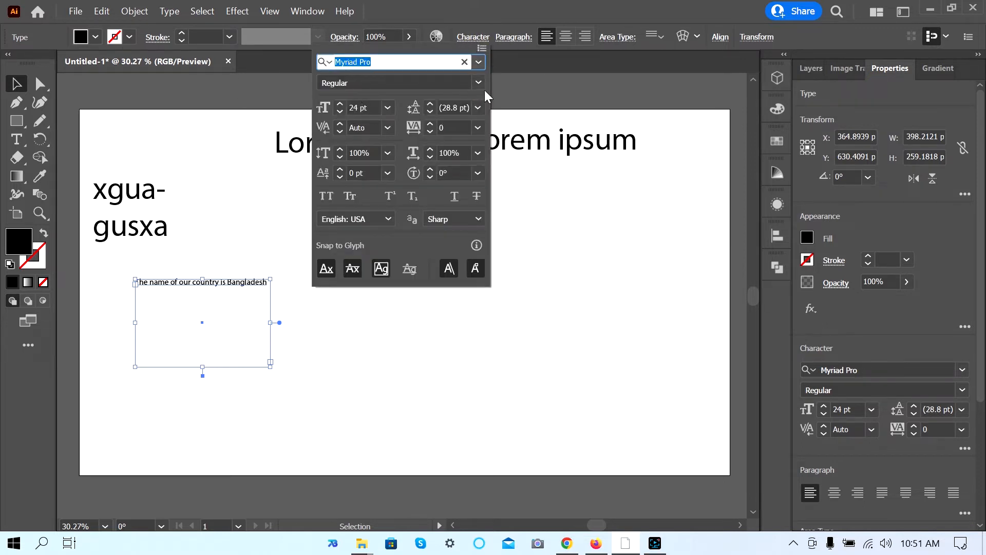
click(479, 61)
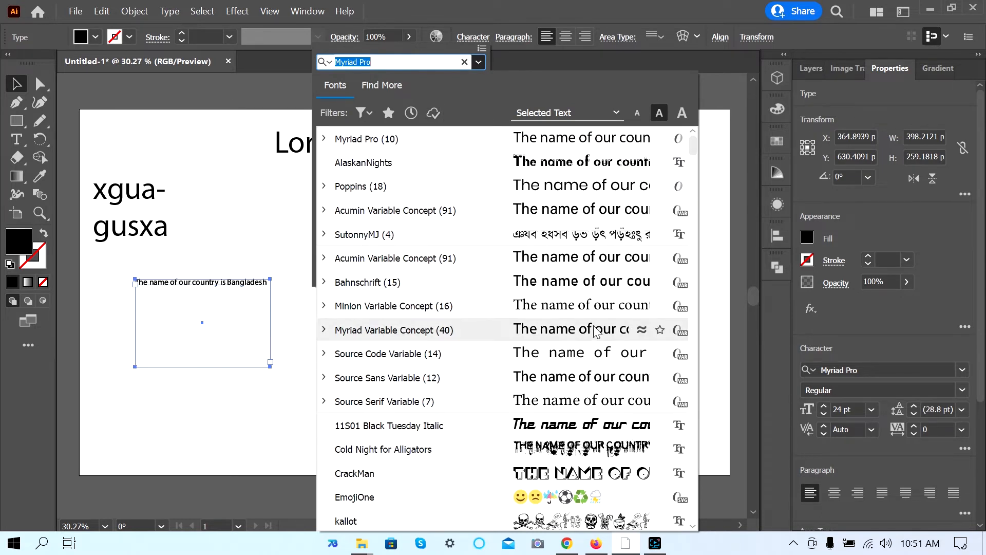
scroll(594, 326, down, 2)
scroll(595, 345, down, 4)
scroll(581, 341, down, 5)
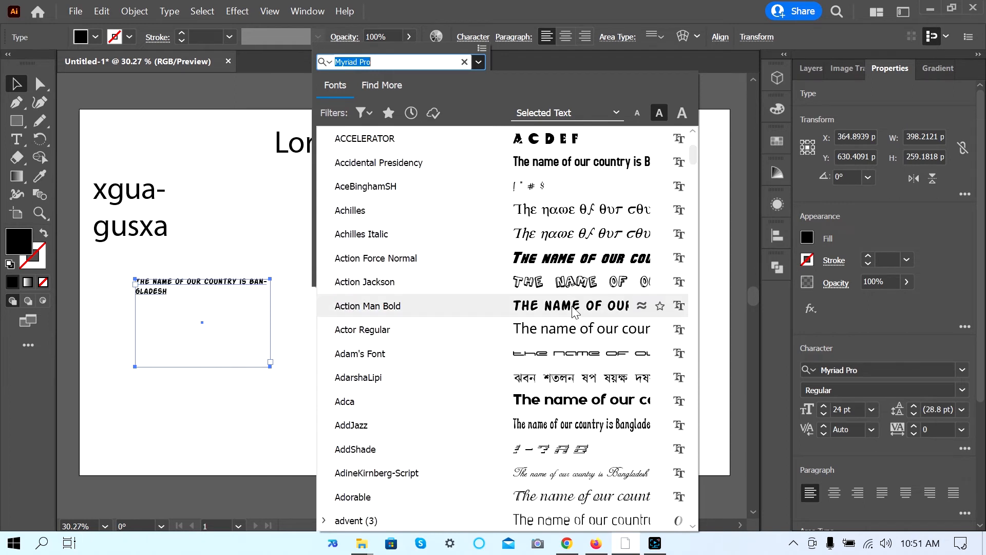
click(579, 401)
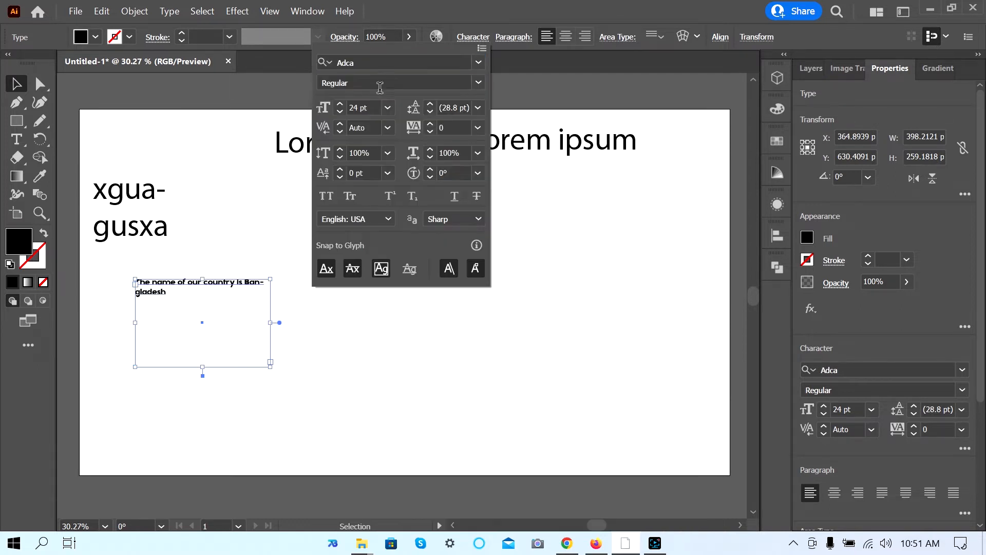
Check Adca's font styles, search the fonts for "ari" and apply Arial Bold to the sentence.
click(477, 84)
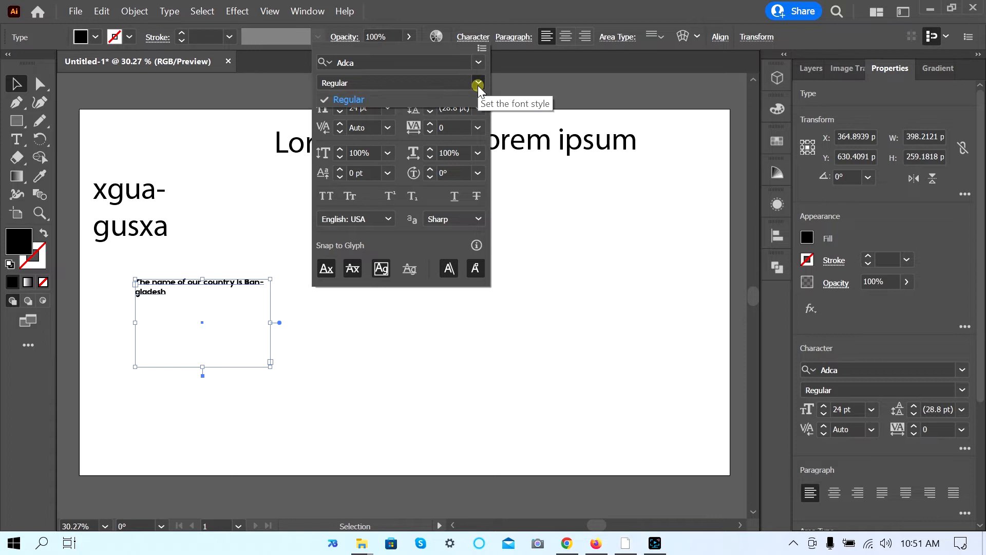
click(478, 86)
click(479, 62)
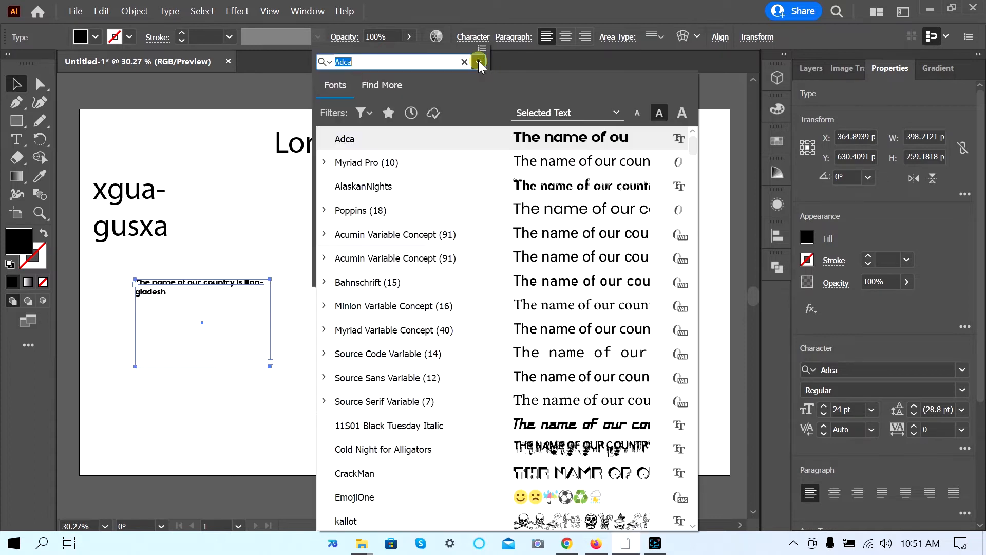
mouse_move(691, 147)
mouse_down()
mouse_move(691, 175)
mouse_move(692, 130)
mouse_up()
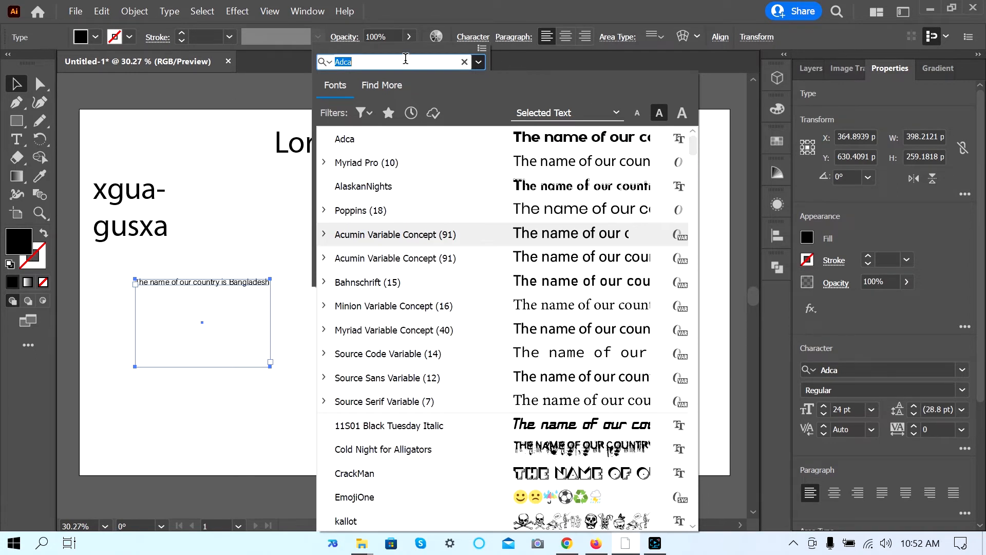
text(ar)
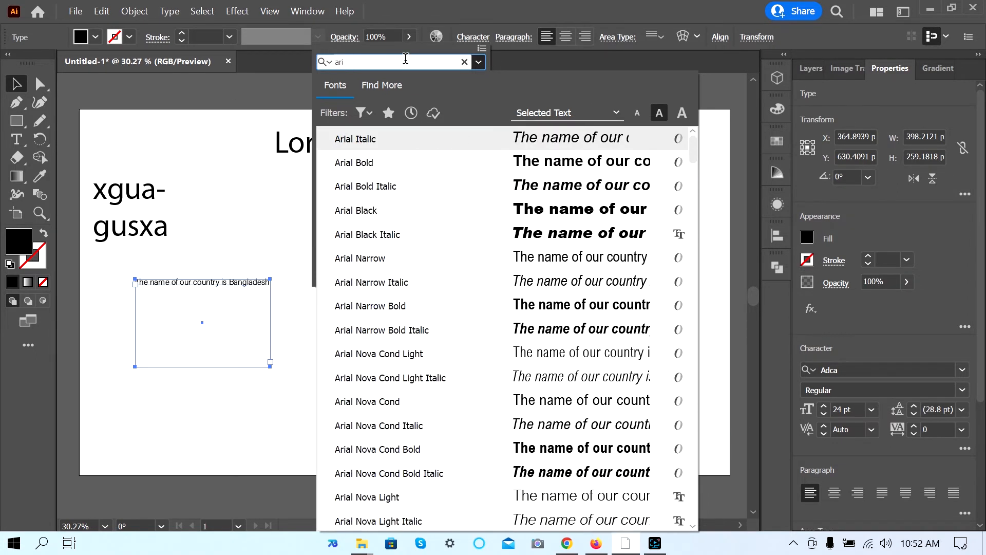
text(i)
click(472, 162)
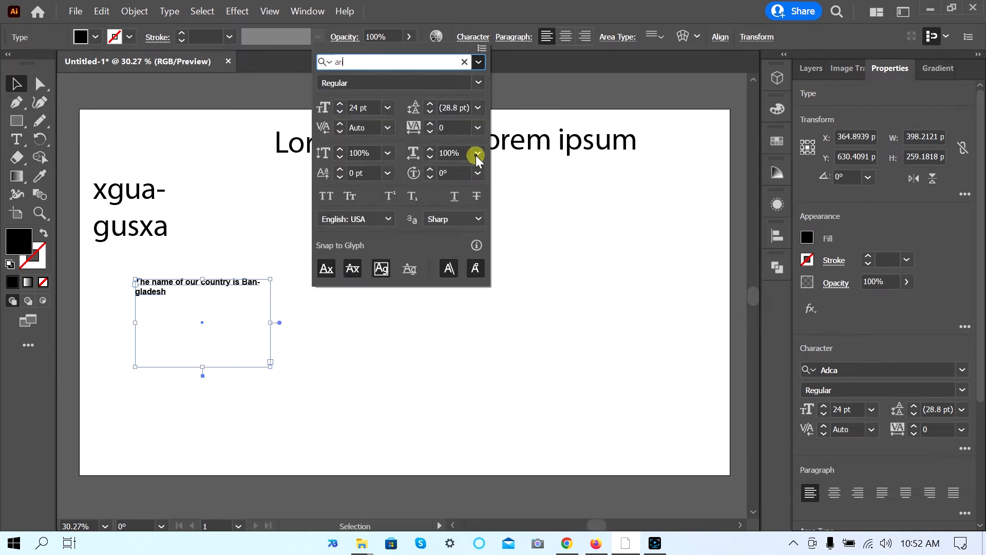
Try the Italic, Bold Italic and Black styles of Arial on the sentence and finish with Italic.
click(478, 84)
click(350, 97)
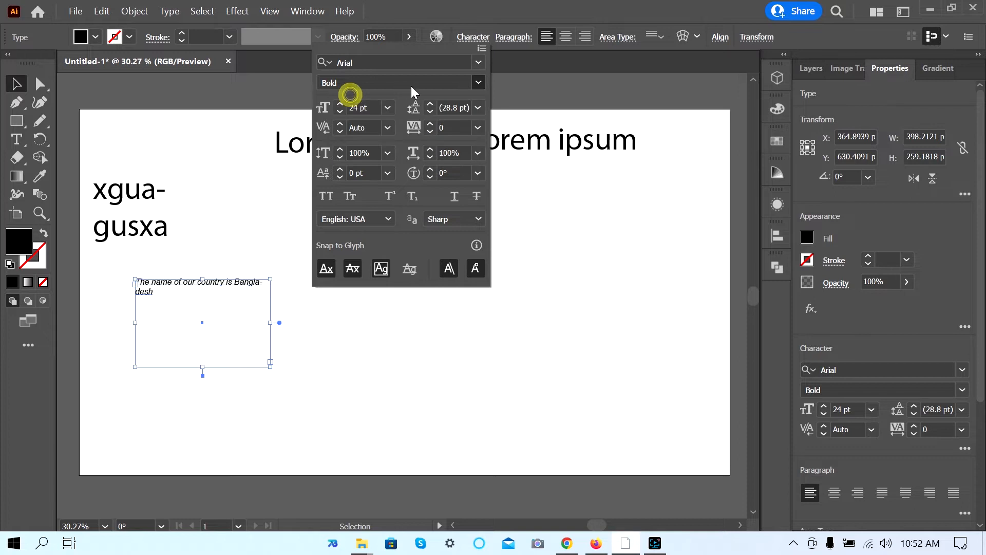
click(481, 80)
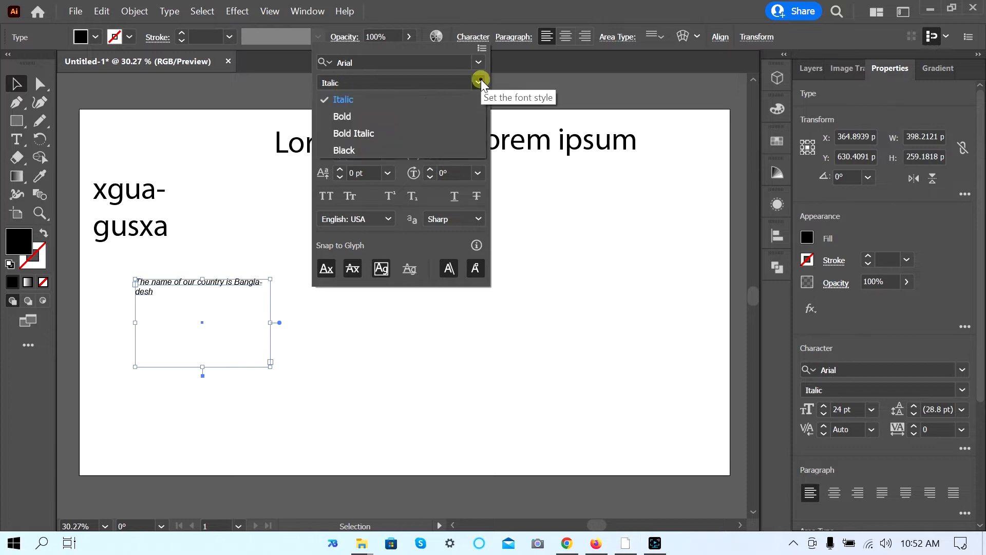
click(360, 132)
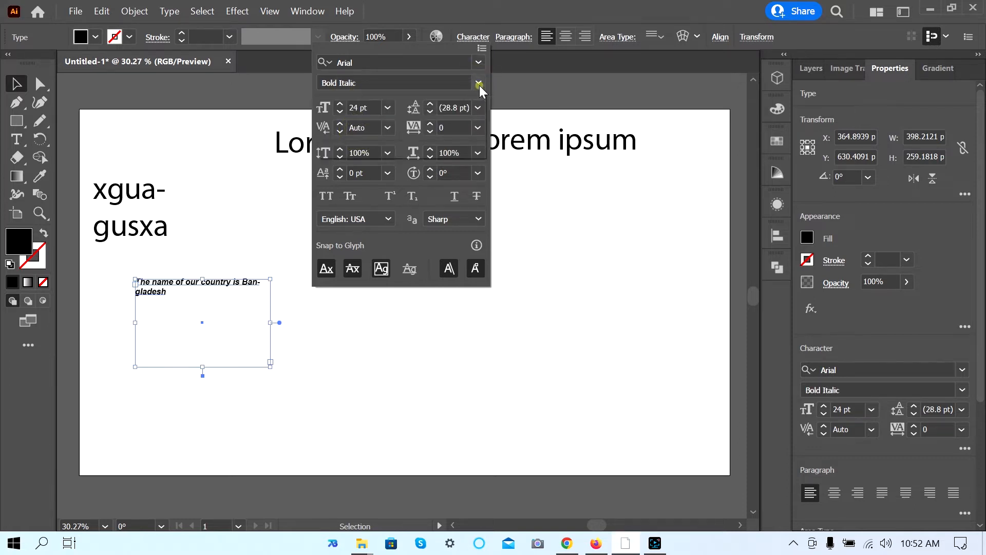
click(479, 83)
click(359, 146)
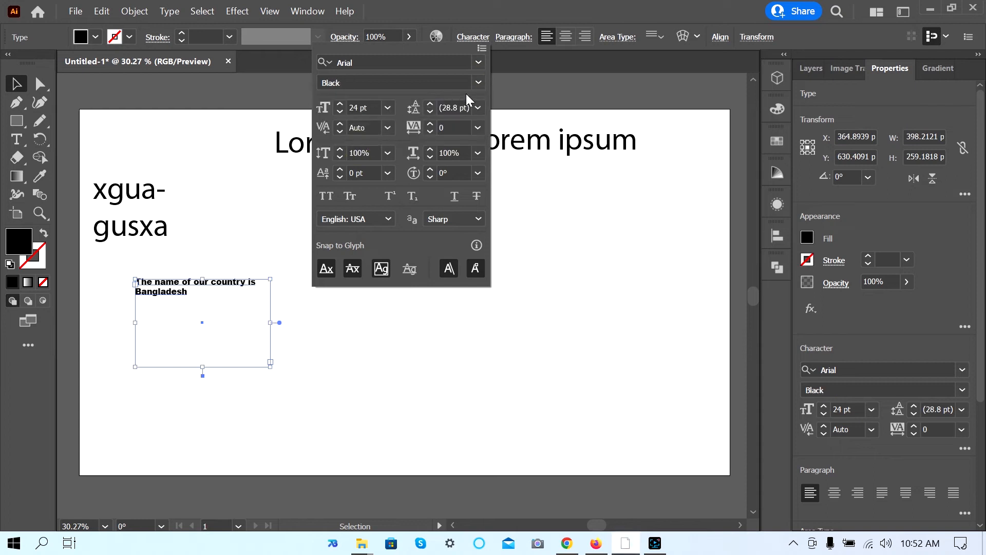
click(478, 83)
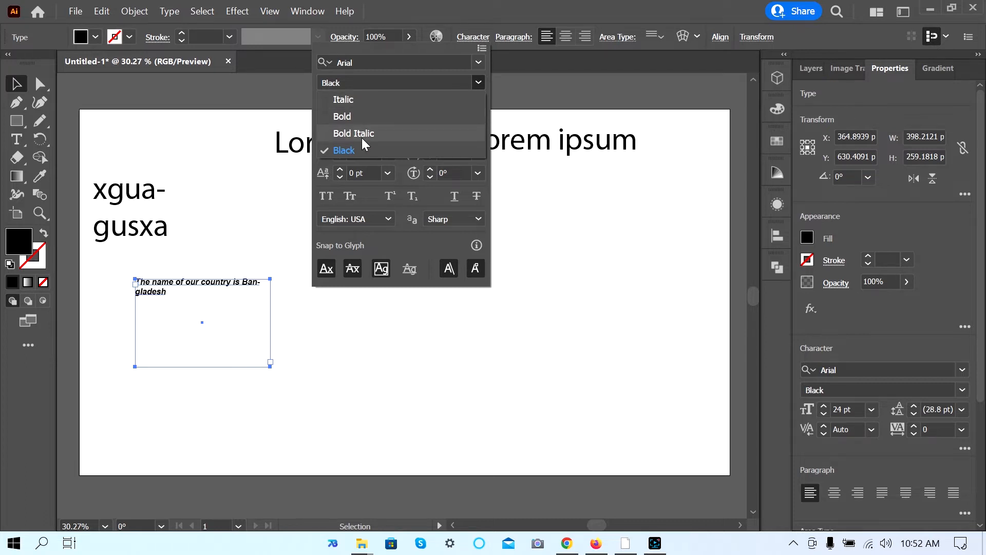
click(343, 101)
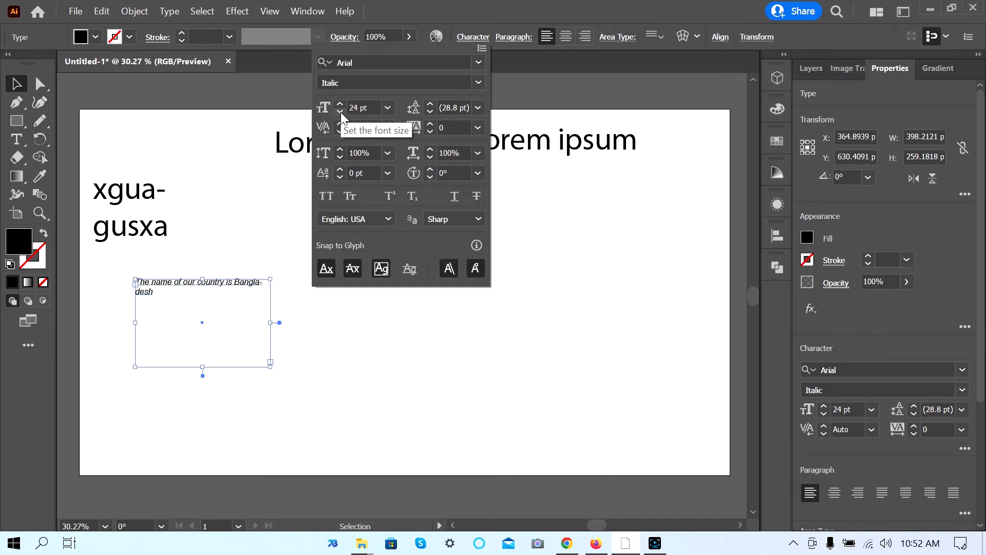
click(372, 106)
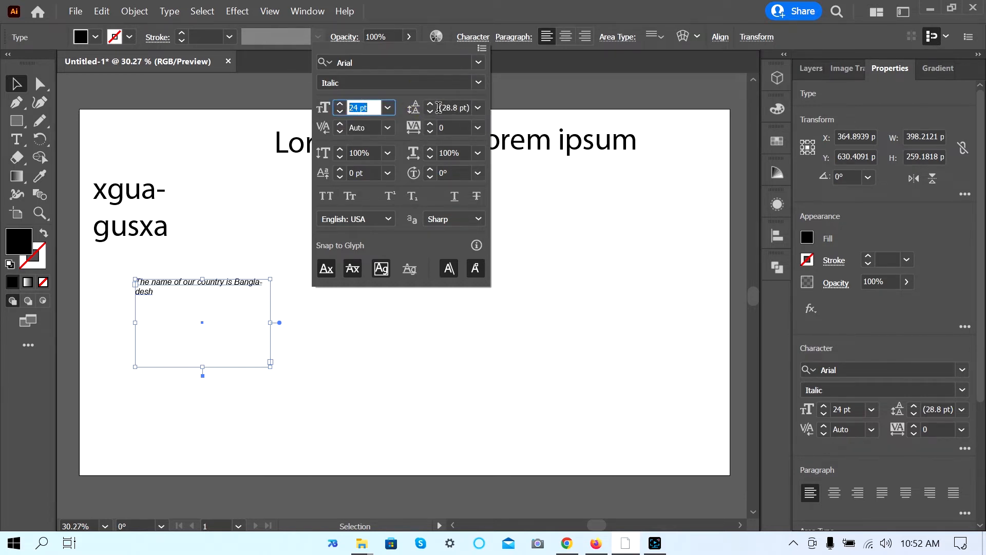
click(452, 13)
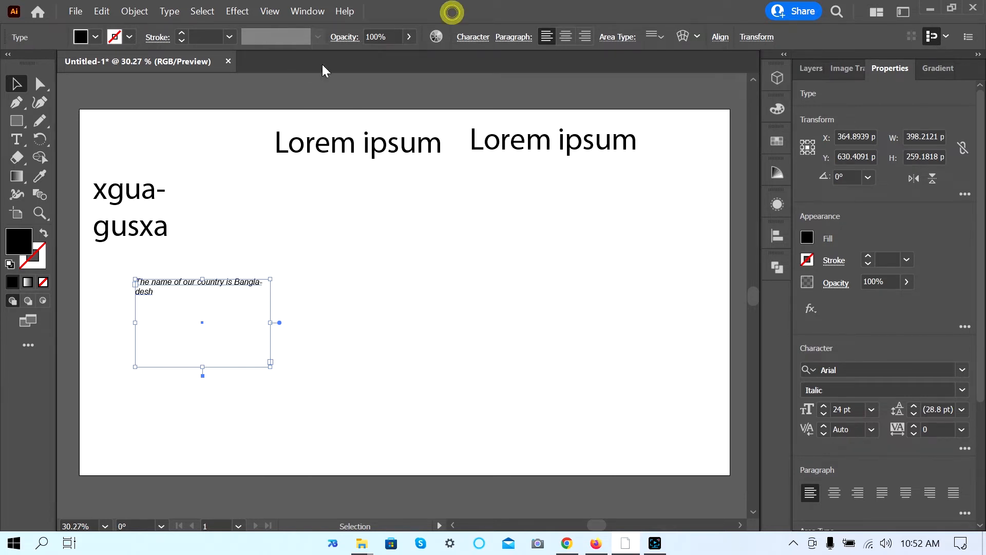
Insert a line break before "country" in the sentence and finish text editing.
double_click(196, 279)
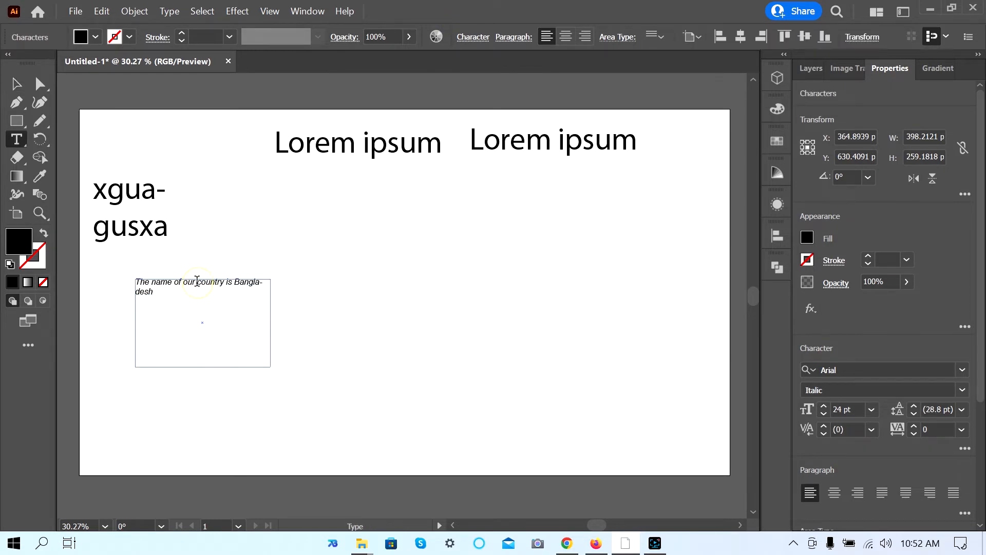
double_click(196, 280)
click(199, 283)
key(Return)
click(15, 83)
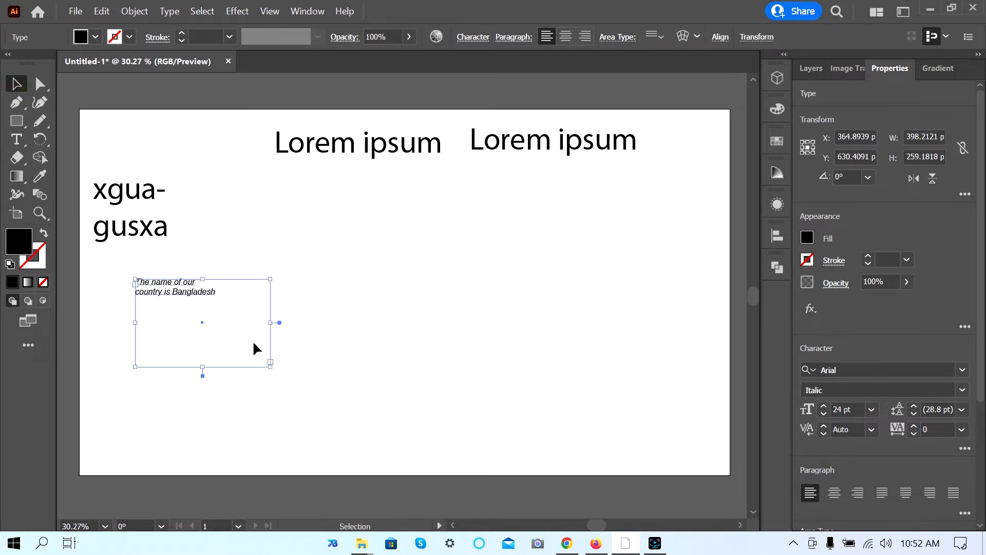
Copy the first "Lorem ipsum" text's formatting to the sentence with the Eyedropper and resize the sentence's frame to about 993 × 211 px.
click(39, 176)
click(385, 140)
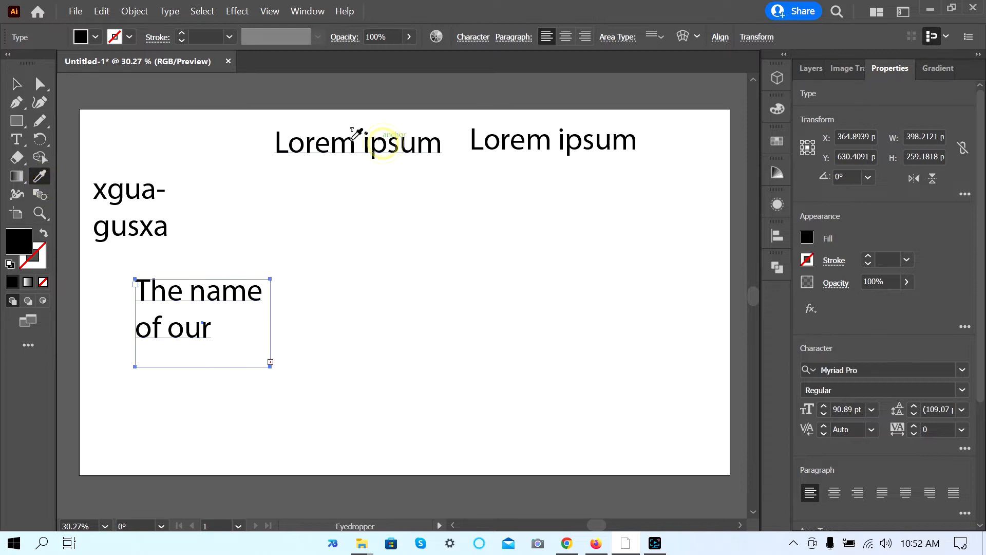
click(15, 84)
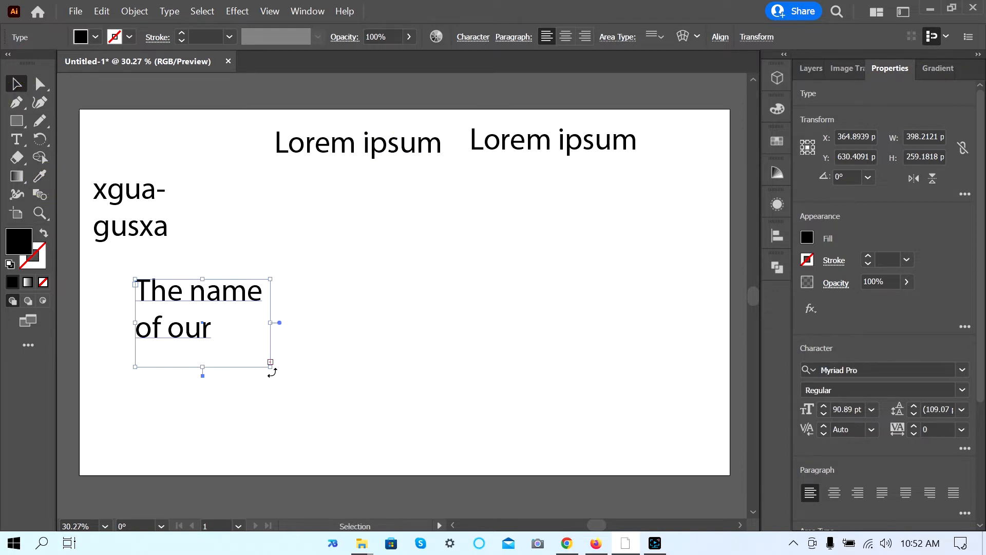
drag(271, 368, 472, 350)
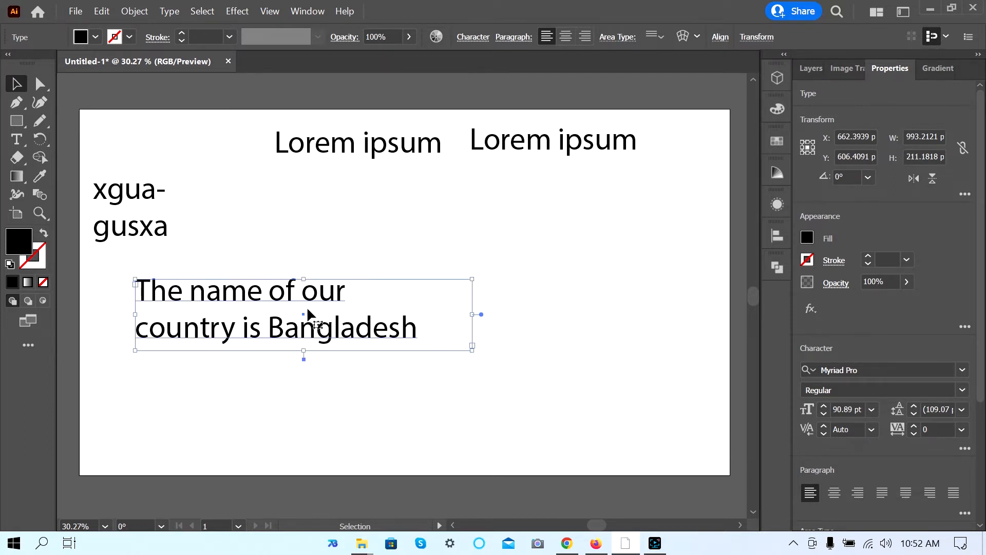
Reduce the sentence's leading to 76 pt.
click(475, 37)
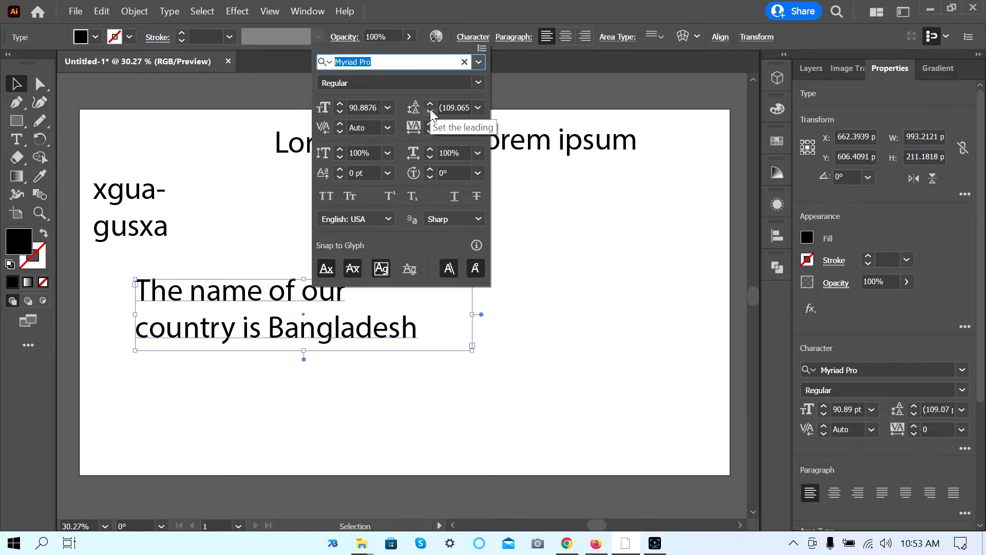
click(430, 111)
click(431, 111)
click(431, 111)
click(431, 111)
click(430, 112)
click(430, 112)
click(430, 111)
click(430, 111)
click(430, 112)
click(429, 111)
click(430, 111)
click(430, 112)
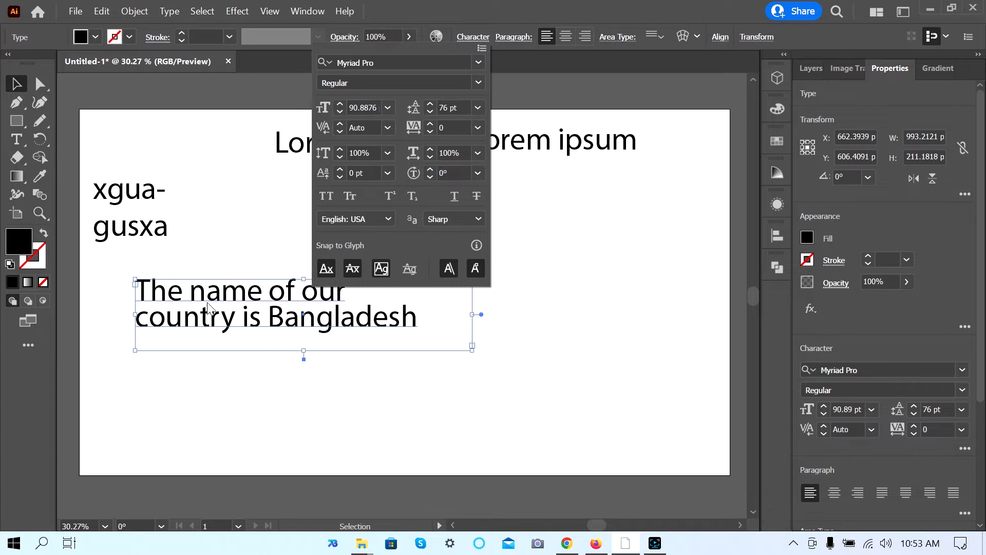
Raise the sentence's leading to 110 pt and bring it back down to 103 pt.
click(430, 104)
click(431, 104)
click(430, 104)
click(431, 105)
click(431, 105)
click(430, 105)
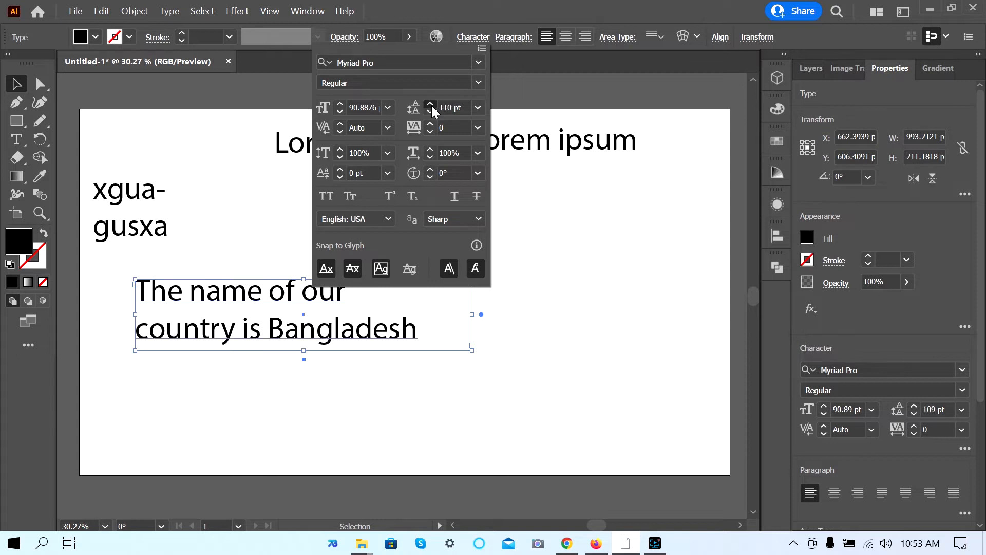
click(430, 110)
click(431, 110)
click(431, 110)
click(430, 109)
click(431, 110)
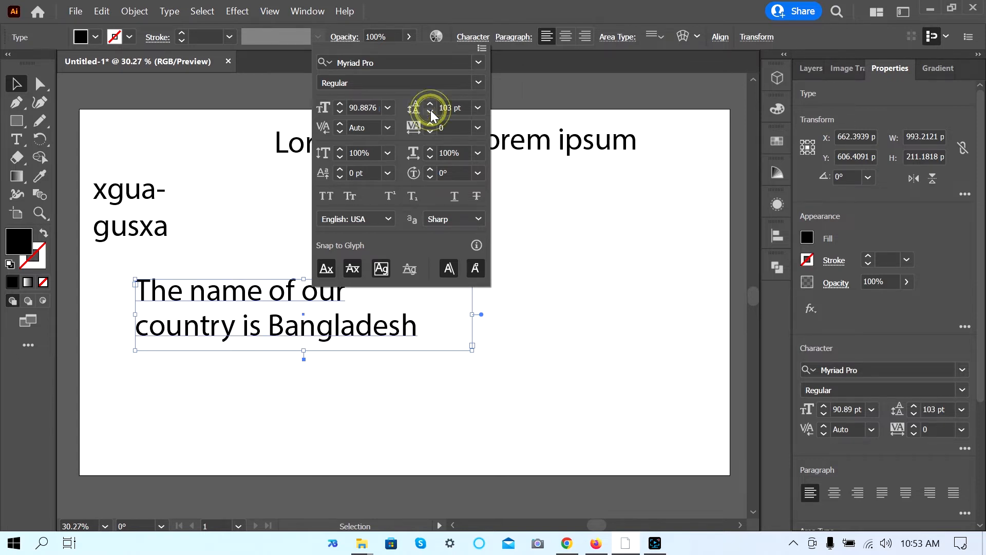
Try to adjust the sentence's kerning and look through the available kerning options.
click(340, 127)
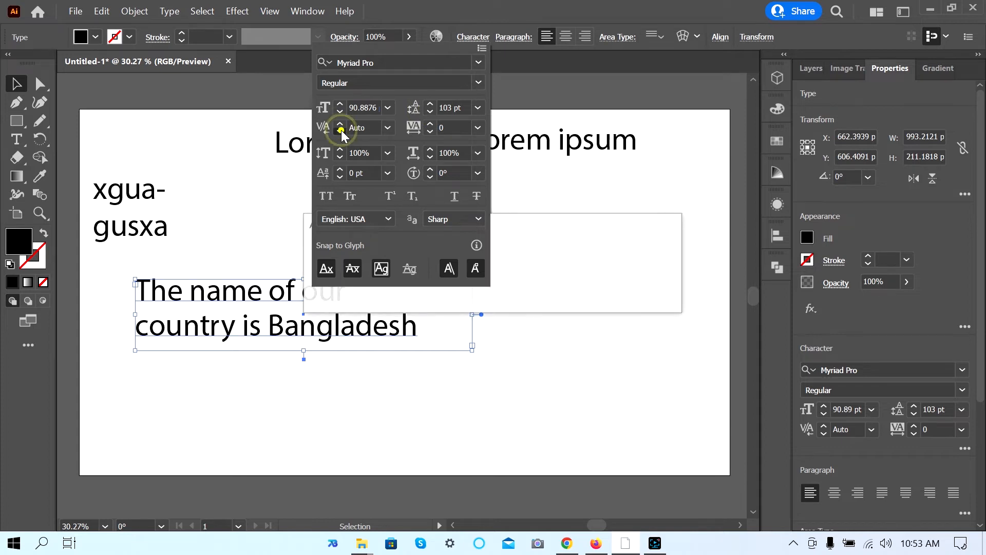
click(637, 294)
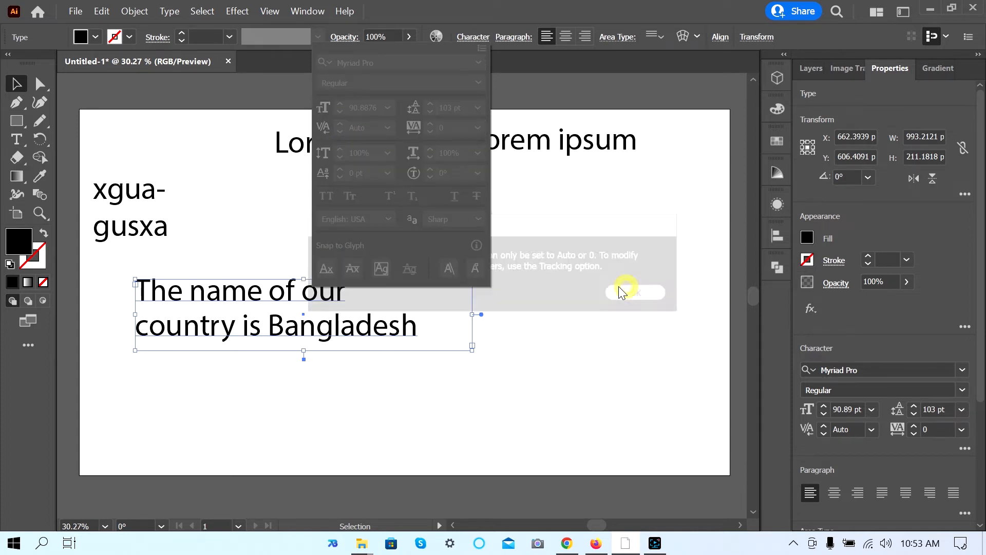
click(387, 129)
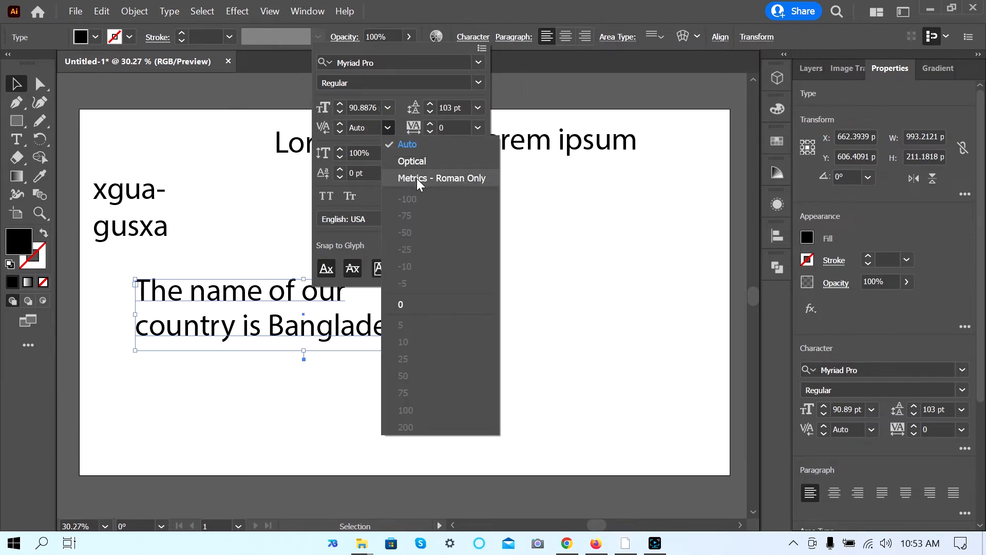
click(393, 122)
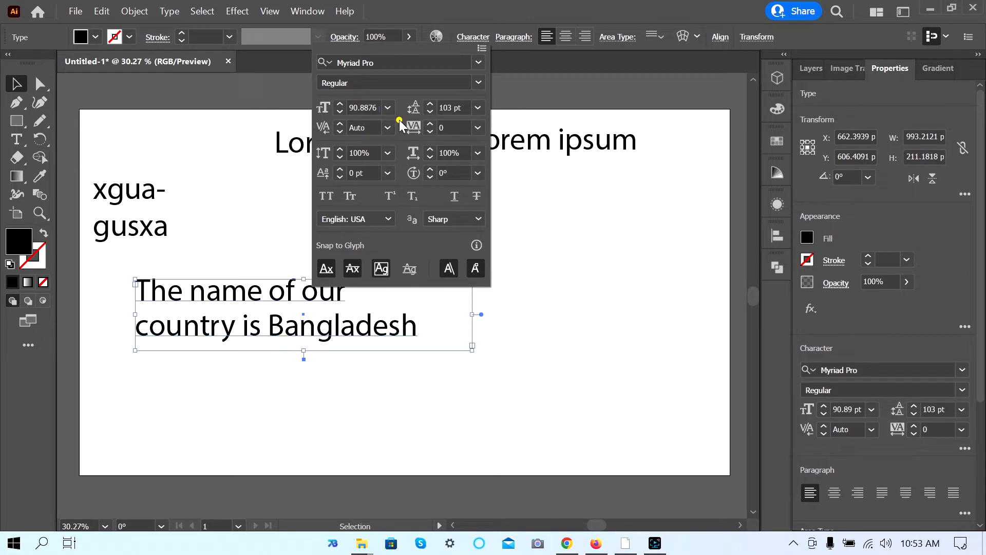
Set the sentence's tracking to -5.
click(430, 133)
click(430, 133)
click(430, 133)
click(430, 133)
click(430, 133)
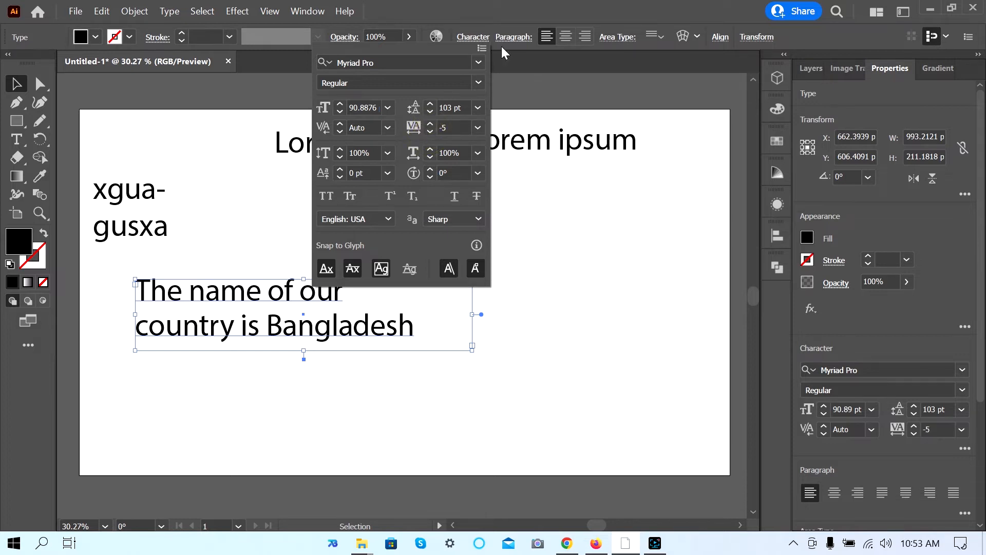
Move the two "Lorem ipsum" texts together slightly right and down along the artboard's upper area.
click(491, 12)
click(529, 203)
drag(387, 154, 432, 171)
key(ctrl+z)
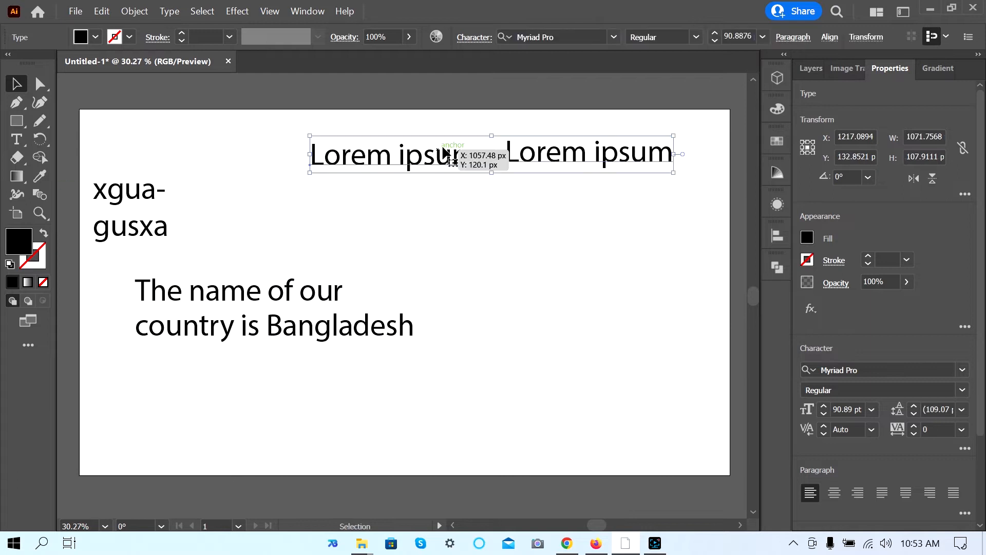
Place the second "Lorem ipsum" directly below the first and scale it down to about 234 px wide.
click(535, 211)
click(534, 155)
drag(536, 155, 363, 198)
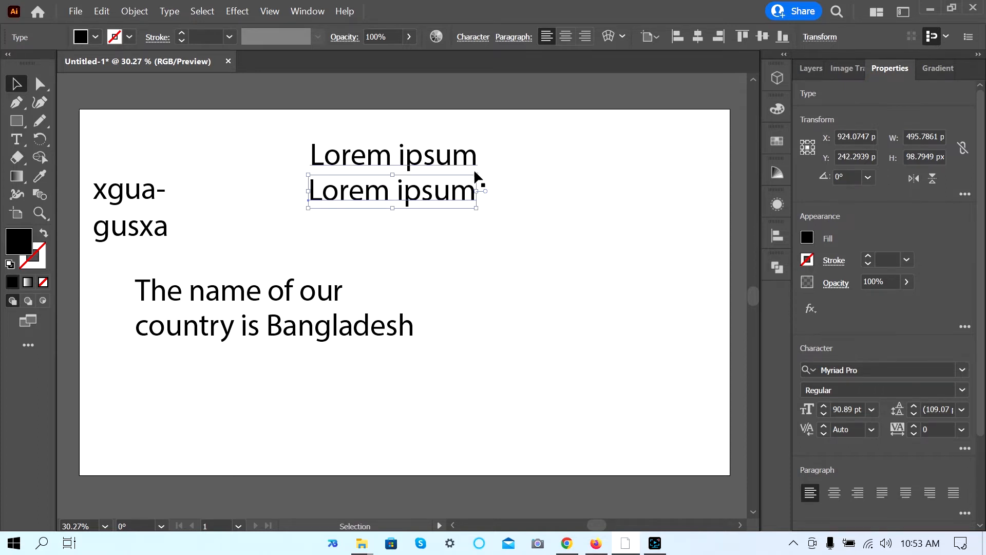
drag(478, 174, 418, 181)
click(374, 230)
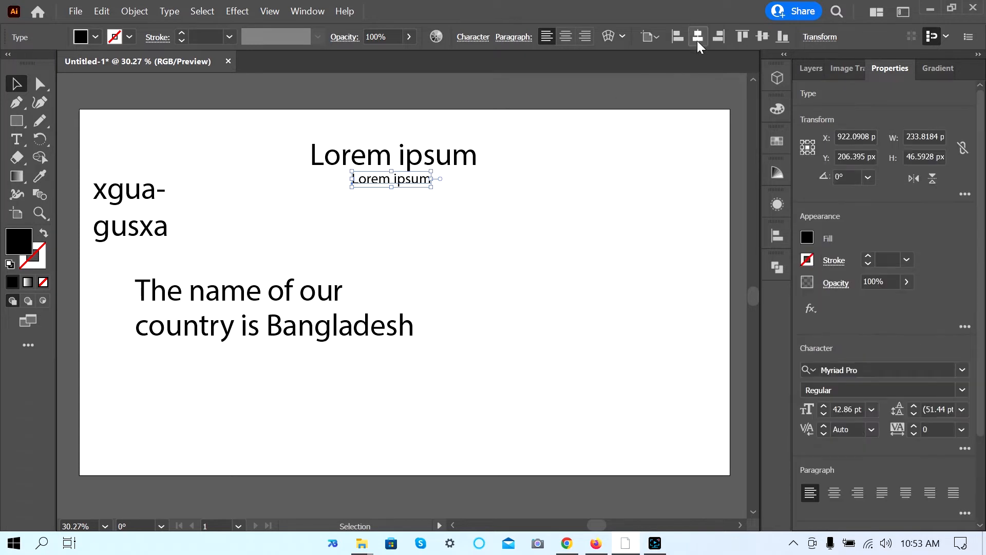
Align the two stacked "Lorem ipsum" texts by their horizontal centers.
drag(526, 145, 387, 215)
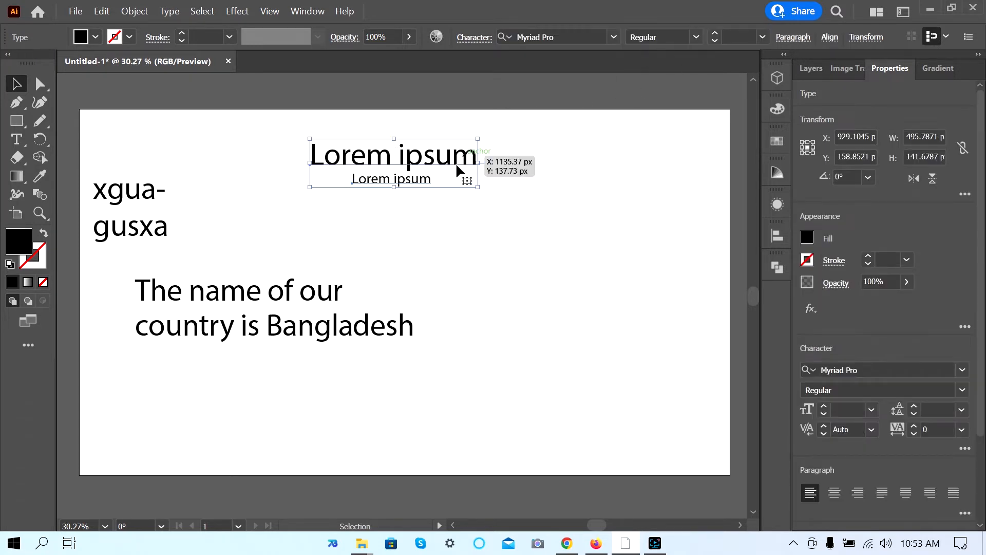
click(778, 239)
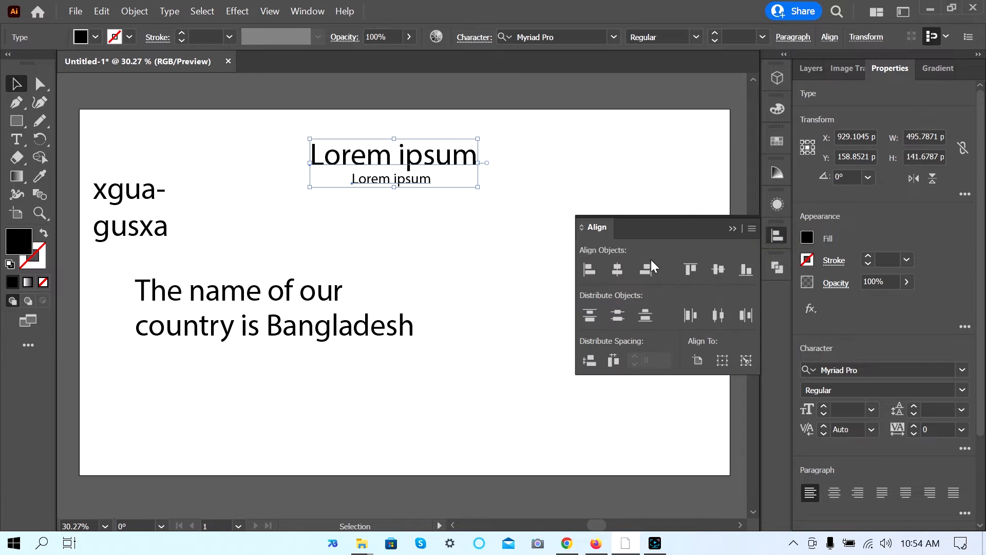
click(618, 270)
click(459, 239)
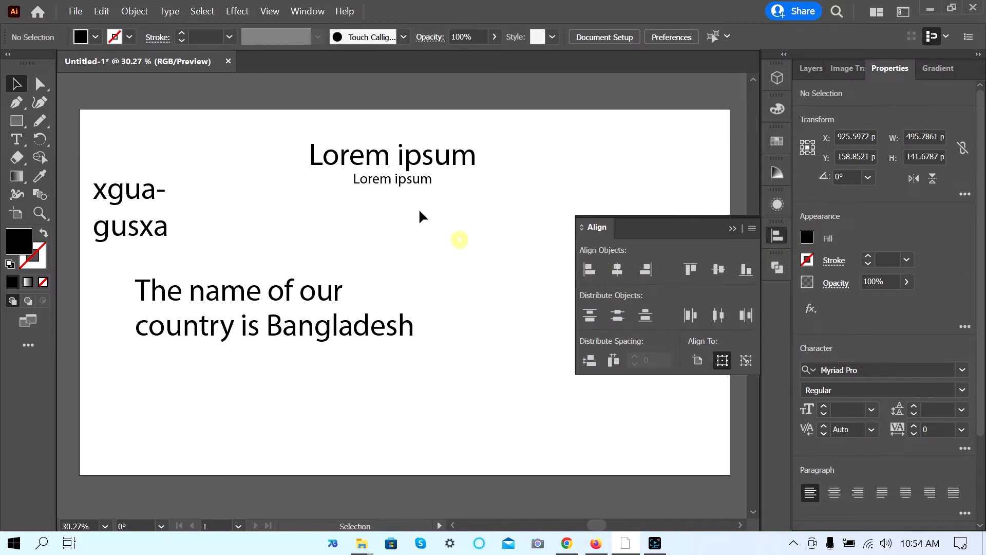
click(476, 190)
click(732, 228)
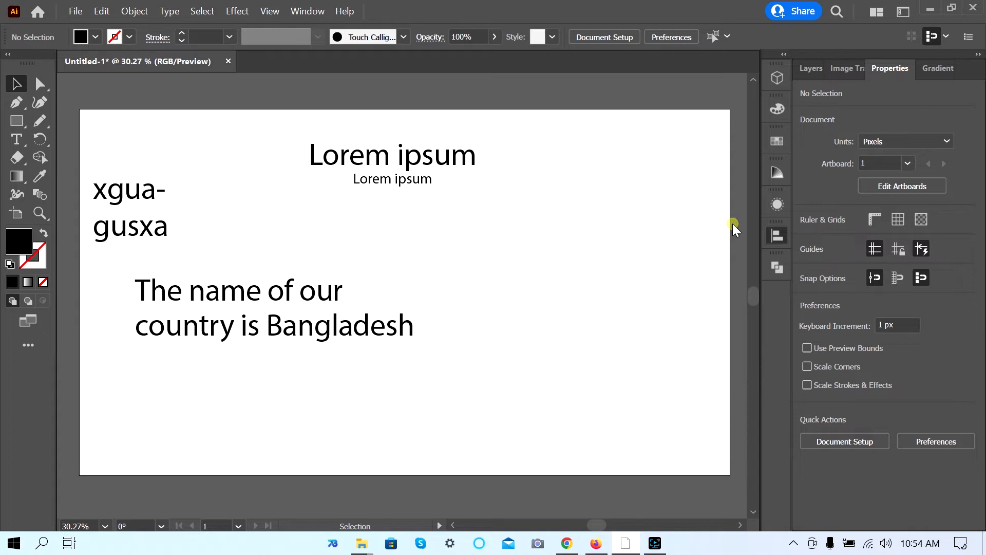
click(404, 181)
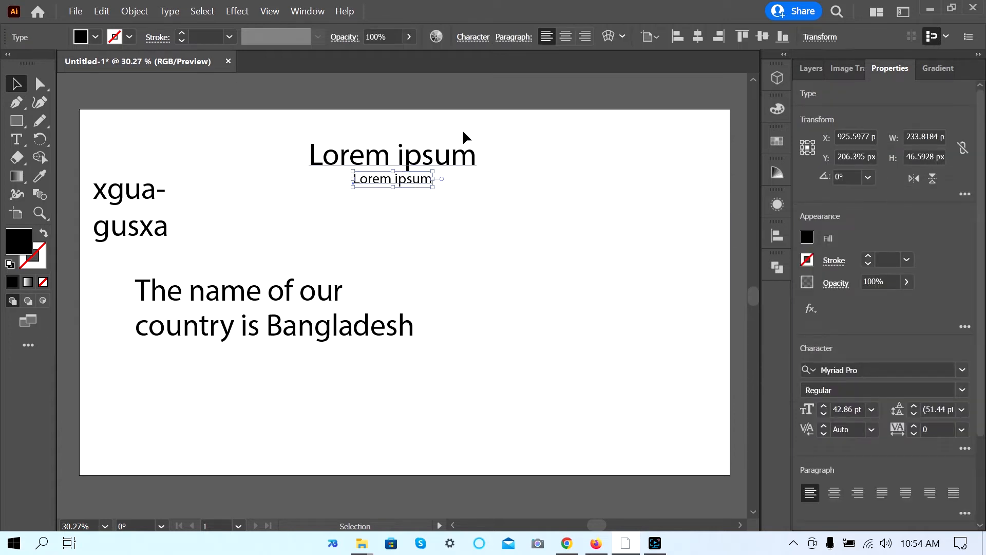
click(504, 152)
click(400, 178)
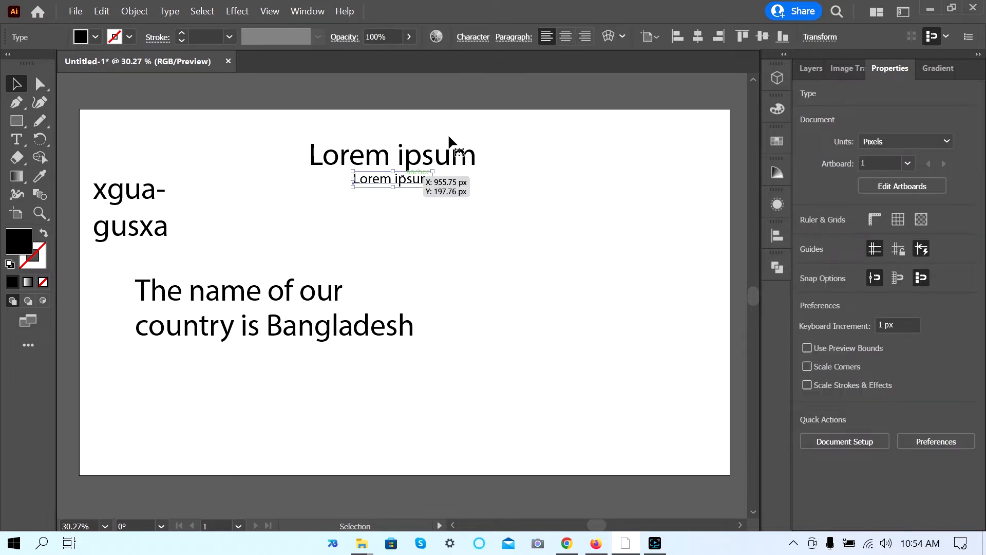
click(482, 36)
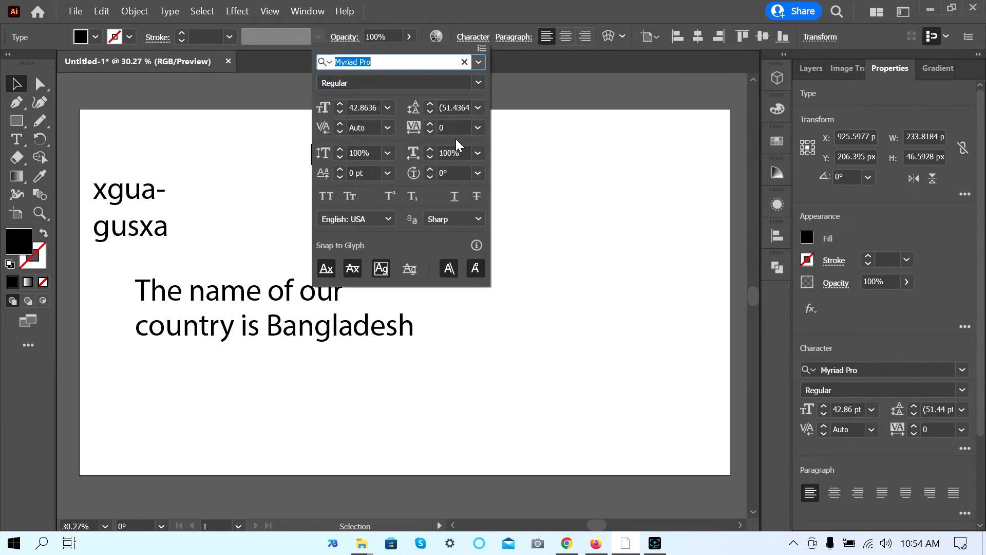
click(584, 149)
click(519, 143)
Delete the "xgua-gusxa" text and move both "Lorem ipsum" texts into its place at the artboard's upper left.
click(207, 180)
click(191, 181)
key(Delete)
drag(480, 176, 322, 245)
drag(528, 157, 179, 189)
drag(273, 174, 273, 175)
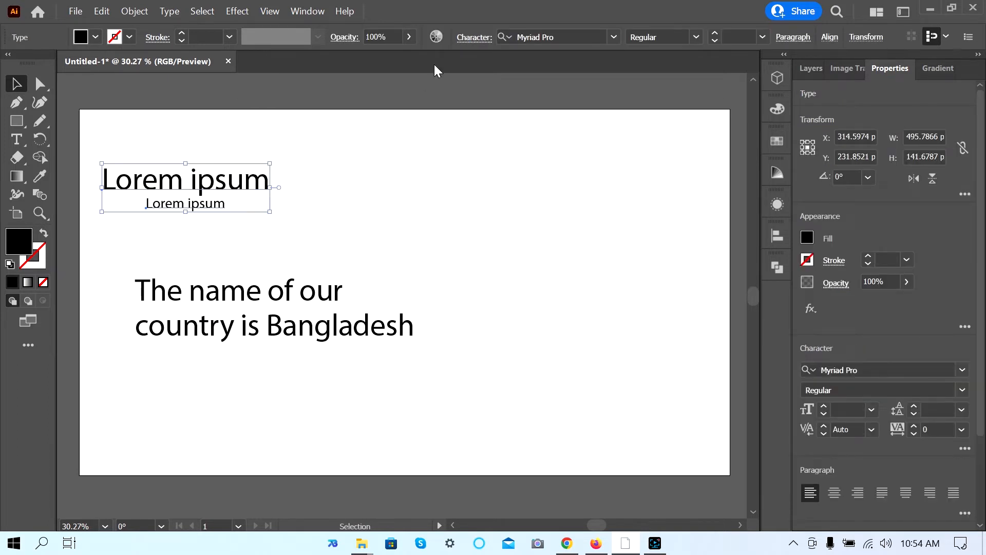
click(475, 38)
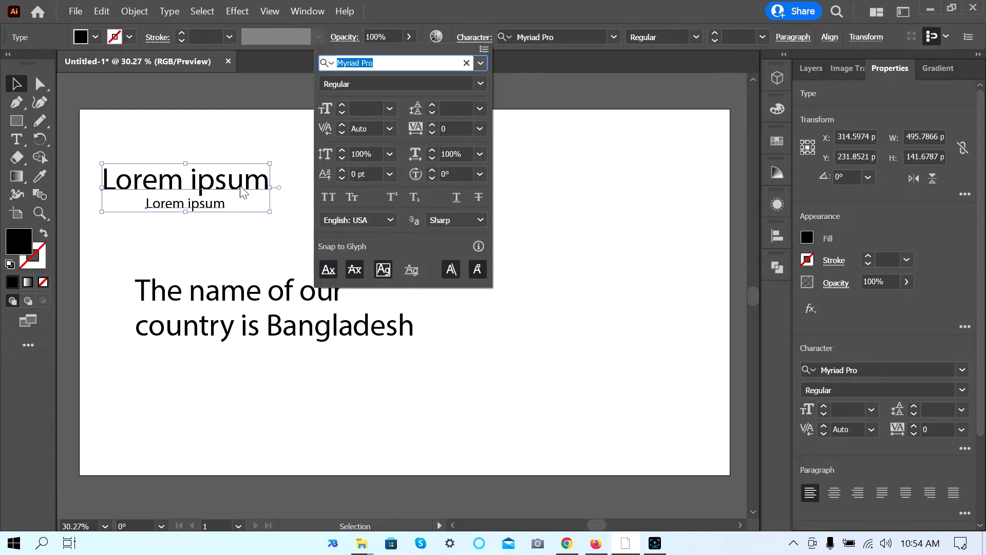
click(240, 234)
click(206, 230)
Set the smaller "Lorem ipsum" text's tracking to 400 and recenter it beneath the larger one.
click(209, 204)
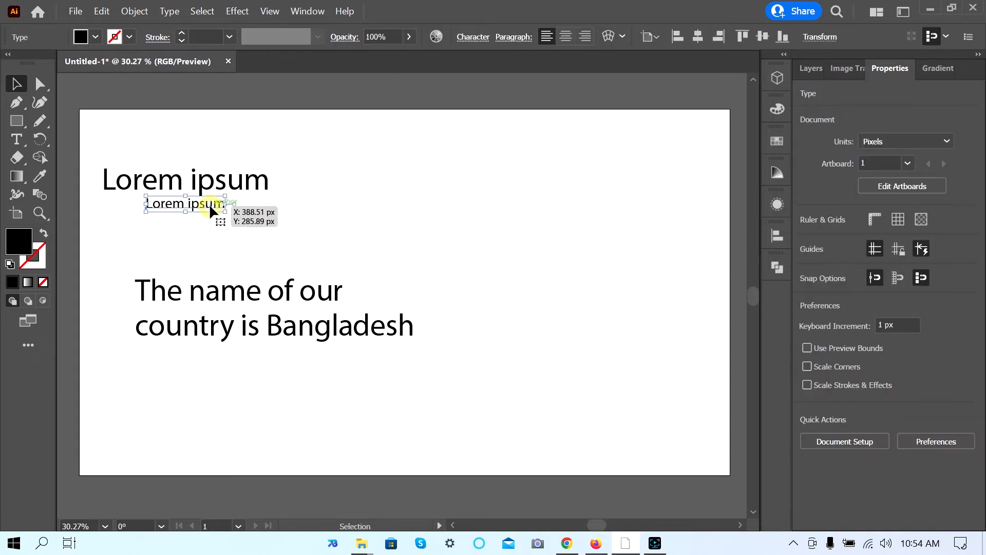
click(473, 37)
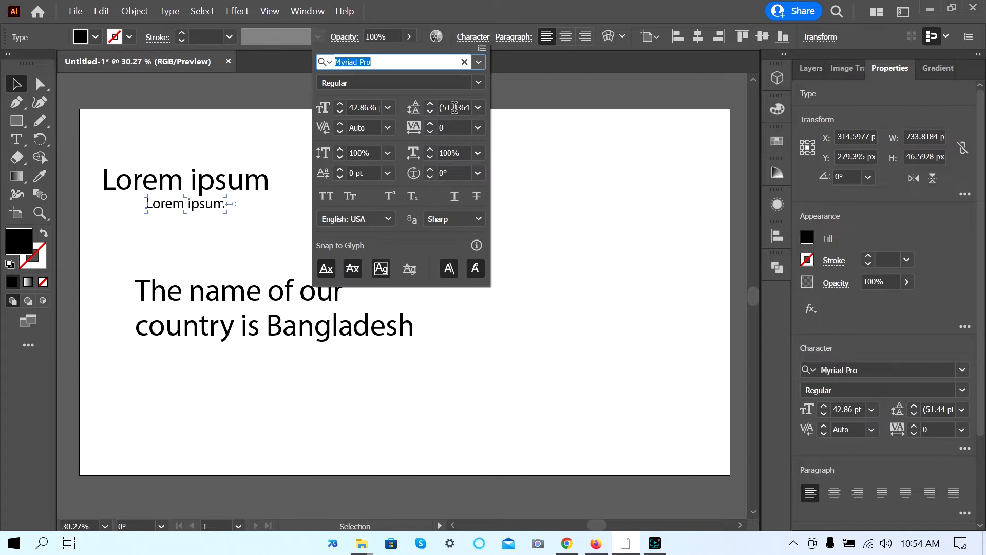
click(429, 131)
click(430, 132)
click(430, 132)
click(429, 131)
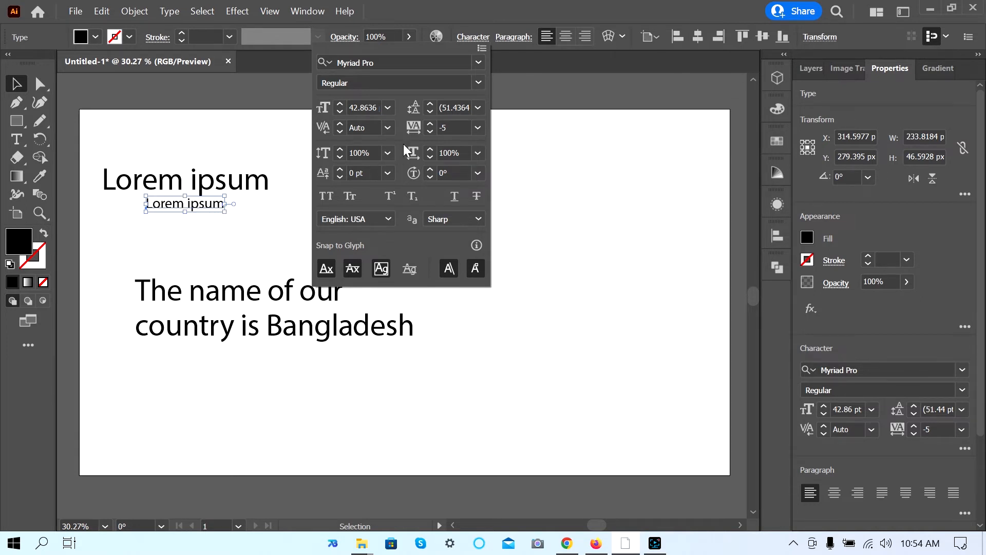
click(430, 124)
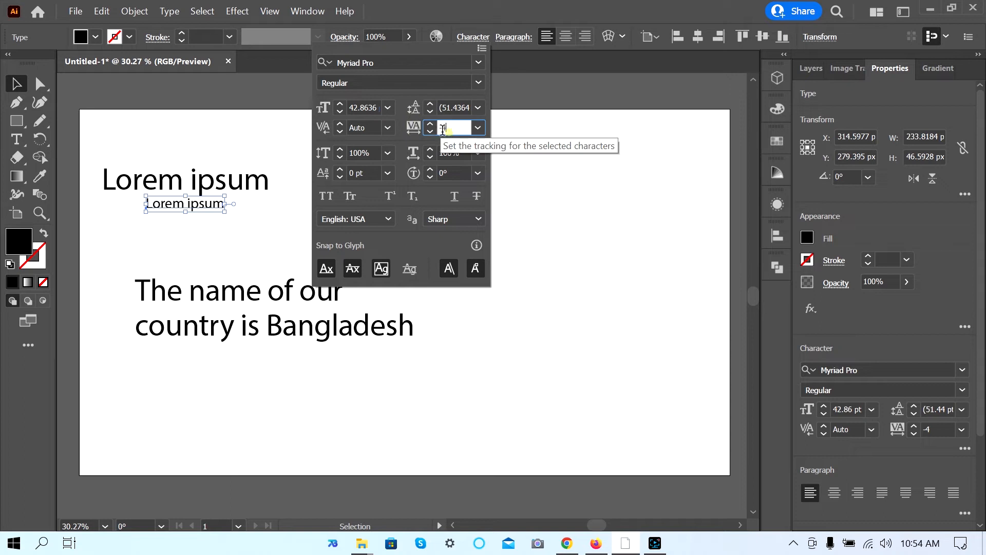
text(400)
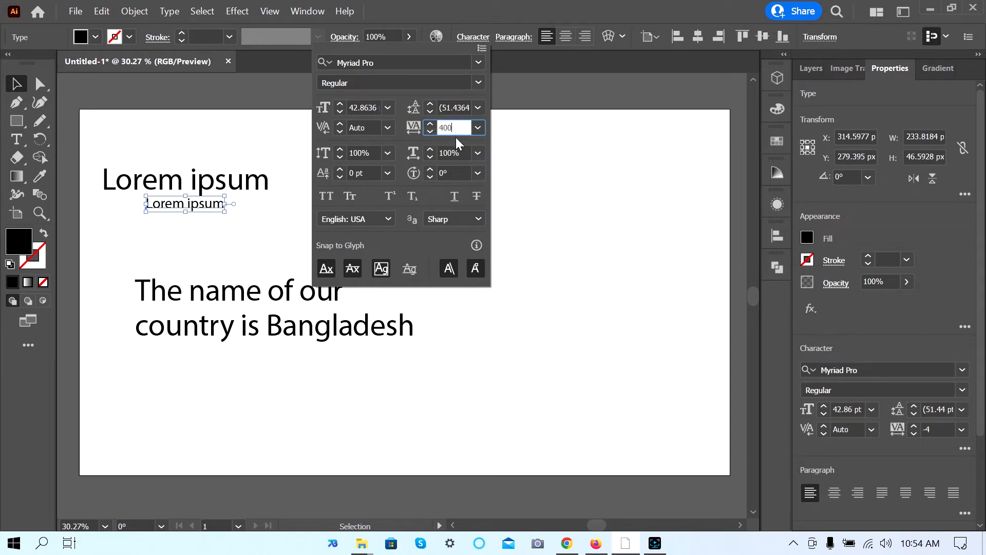
key(Return)
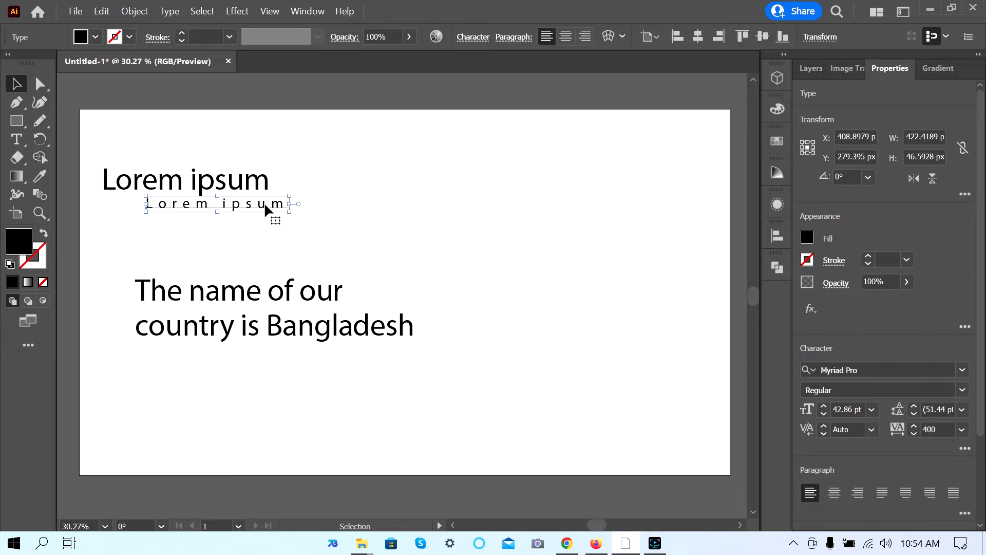
drag(264, 202, 225, 202)
click(331, 205)
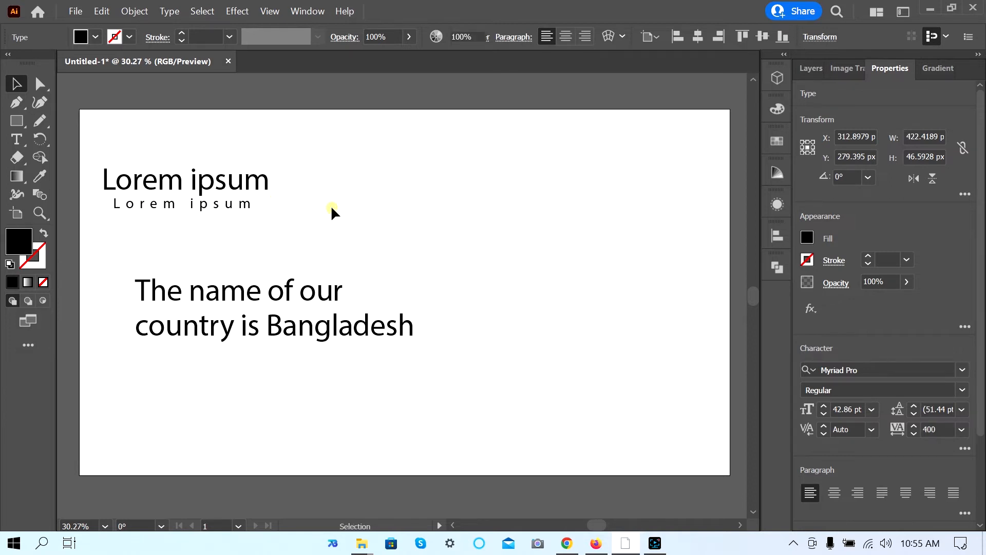
Set the smaller "Lorem ipsum" text's tracking to 600.
click(209, 203)
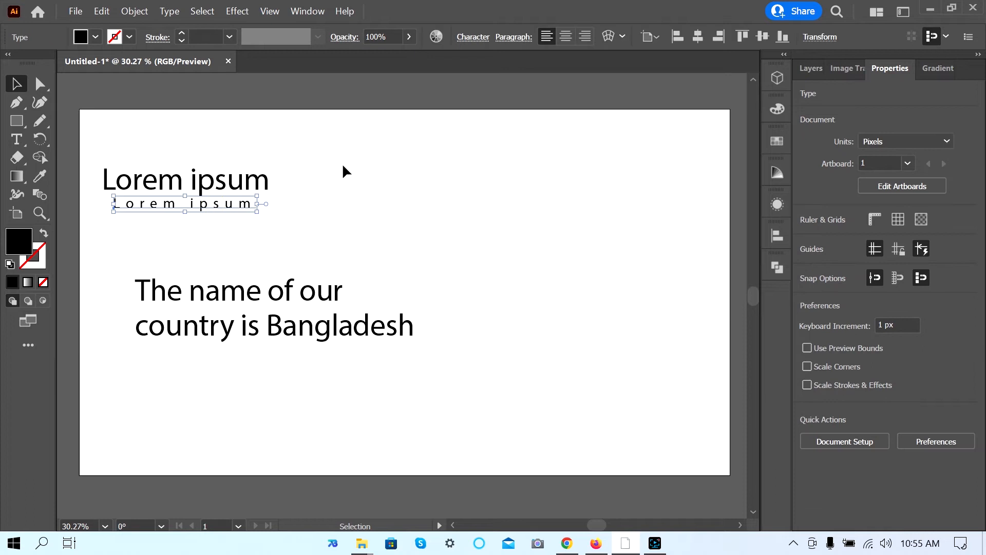
click(468, 41)
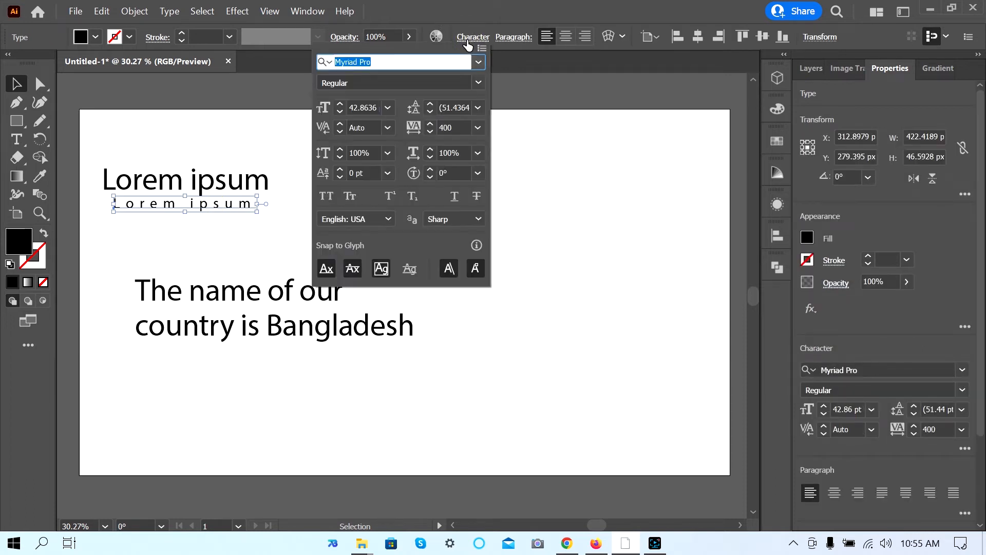
click(456, 128)
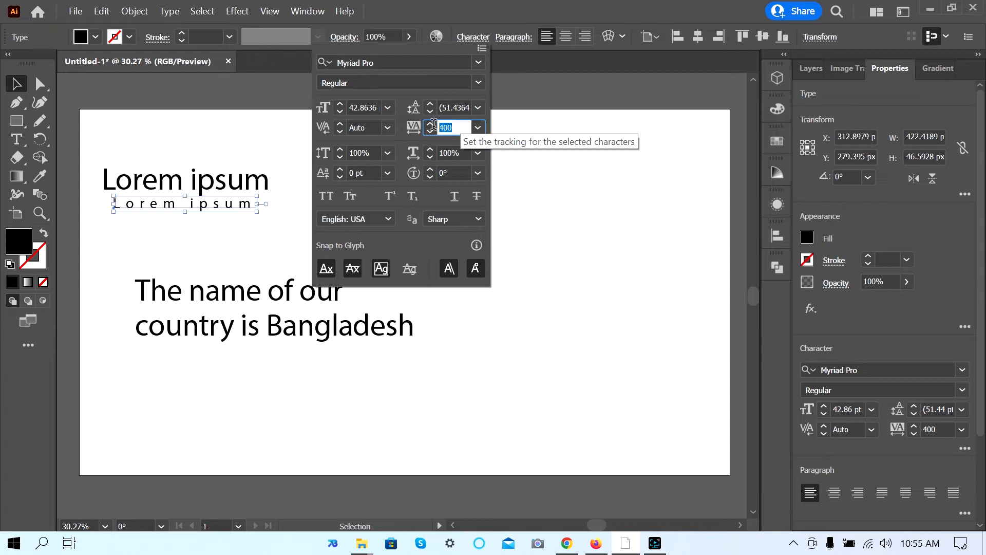
text(60)
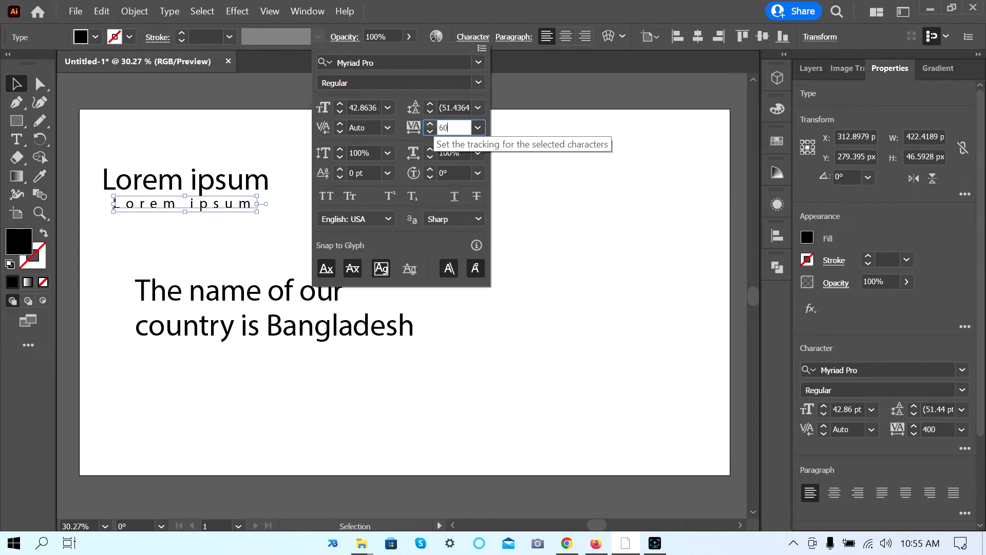
text(0)
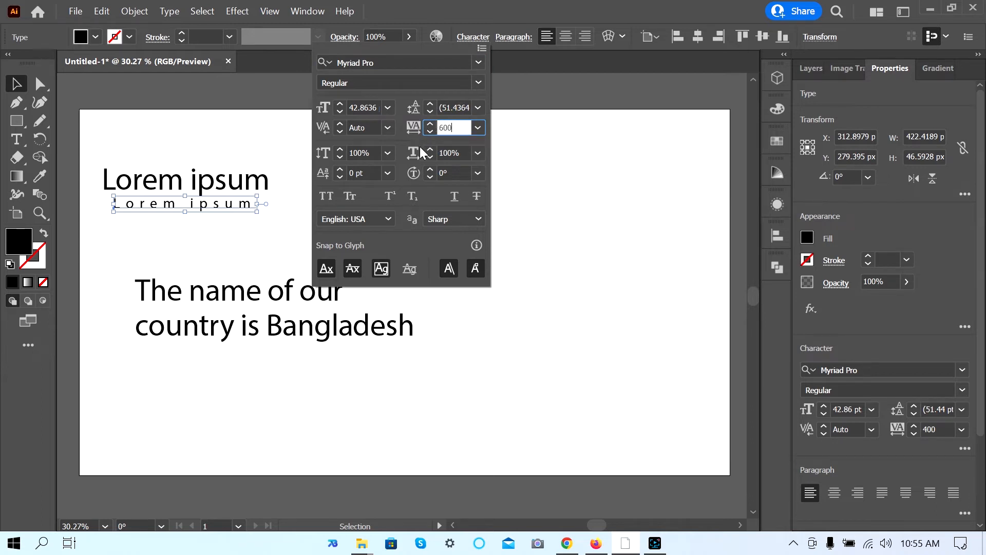
click(457, 149)
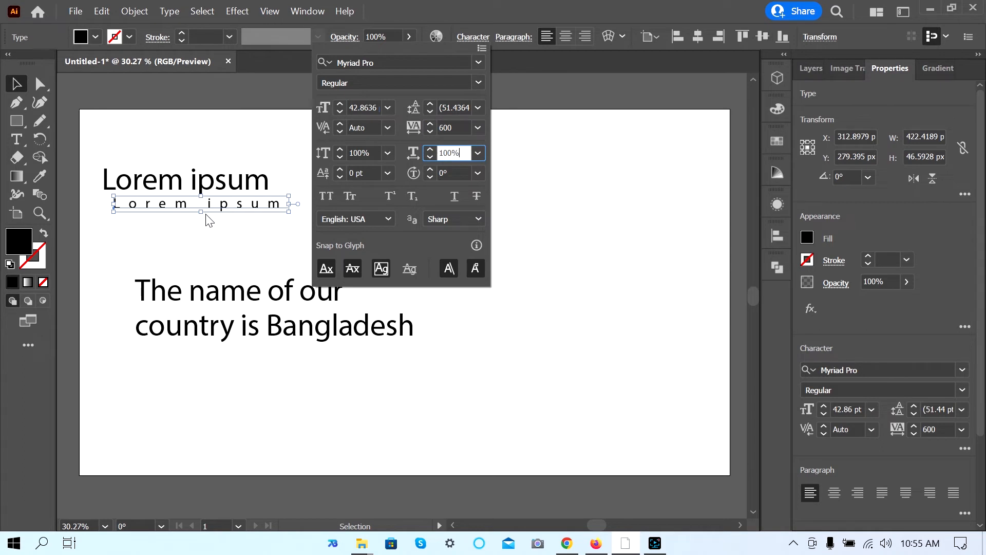
click(458, 125)
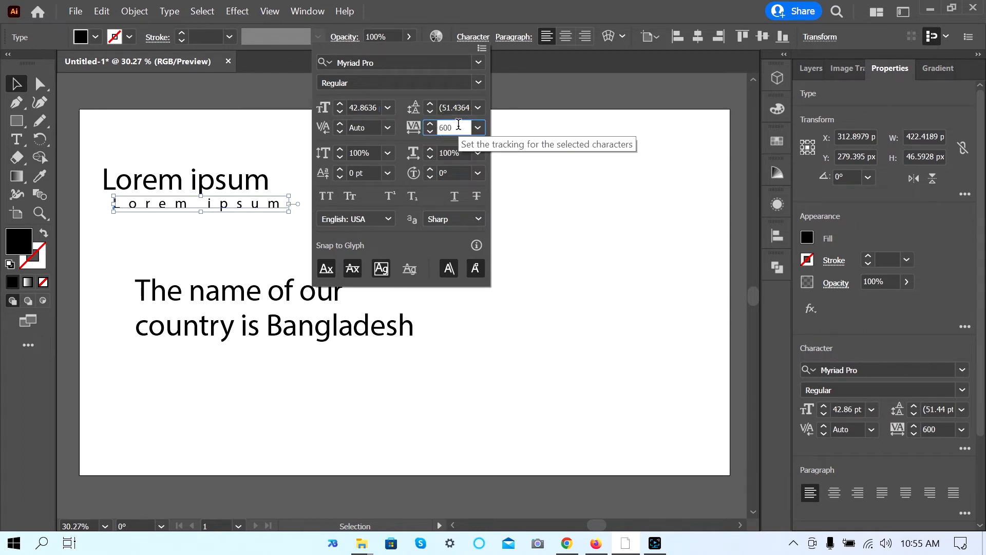
Try vertical scales of 75% and 200% on the smaller "Lorem ipsum" text, and set it back to 100%.
click(387, 153)
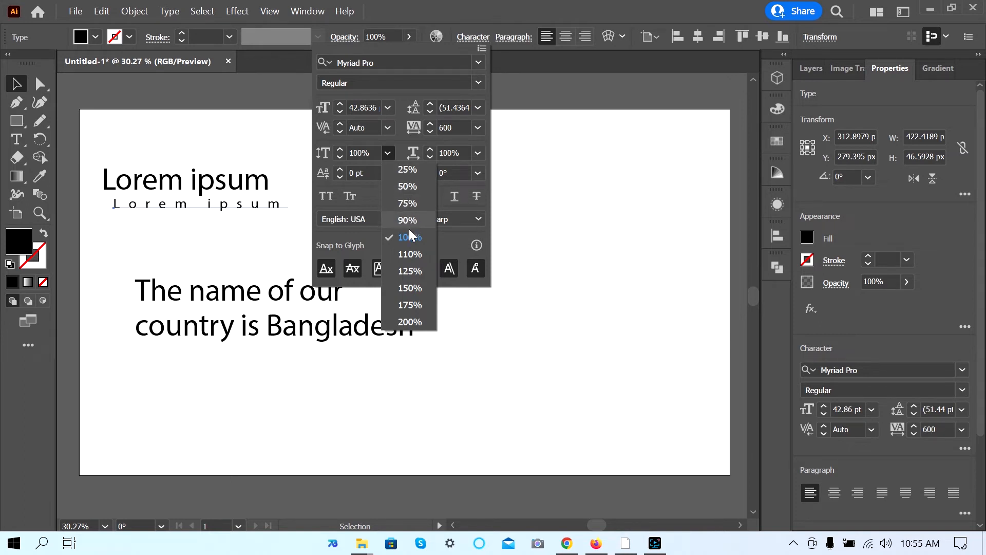
click(404, 203)
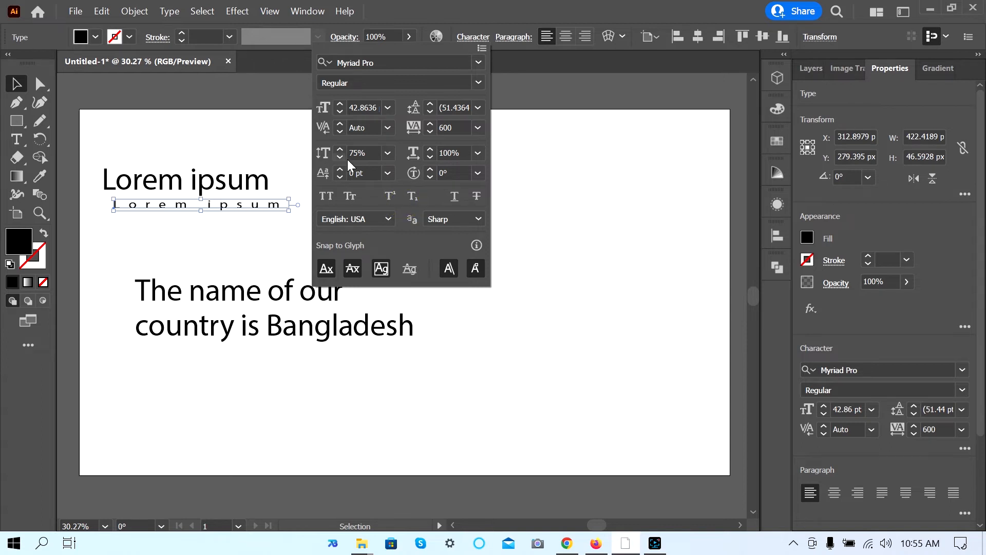
click(387, 154)
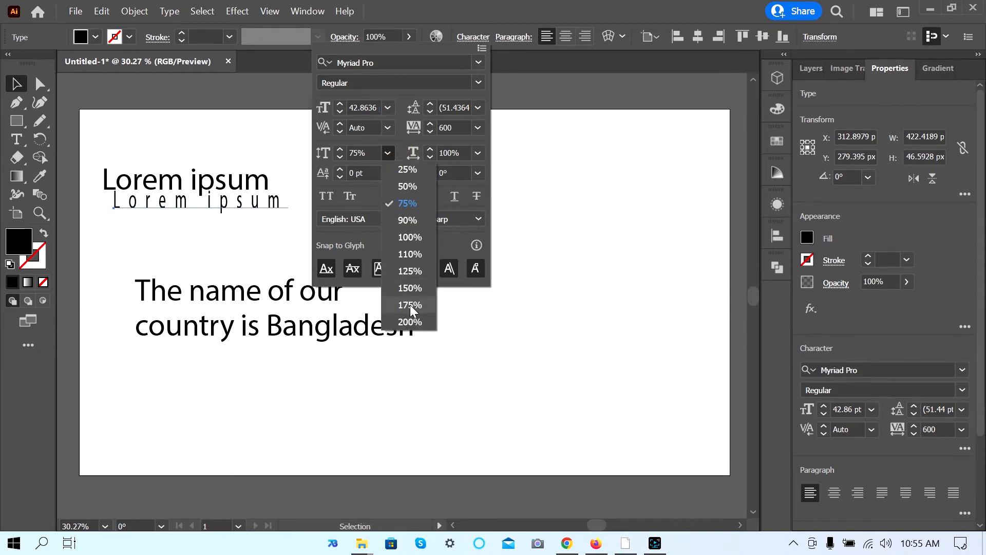
click(410, 322)
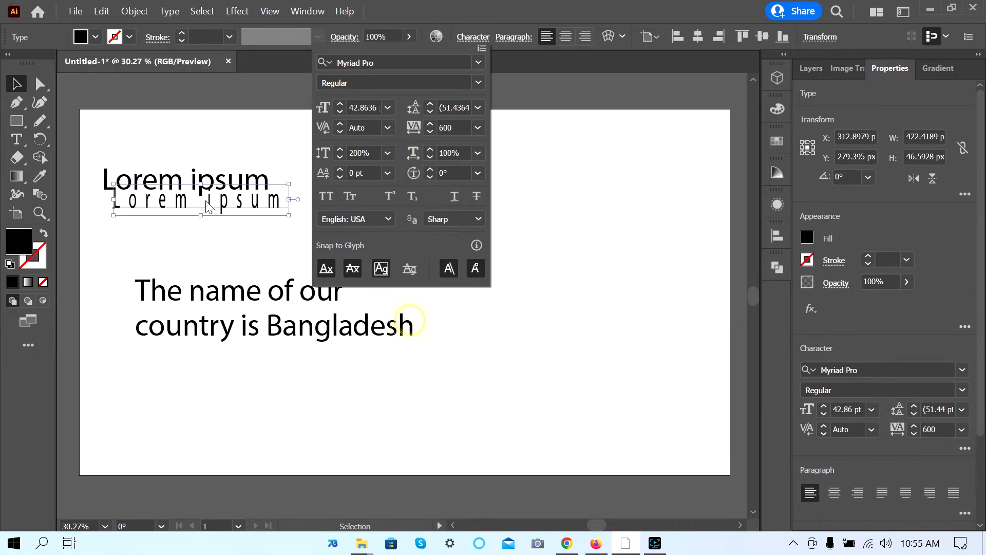
click(387, 153)
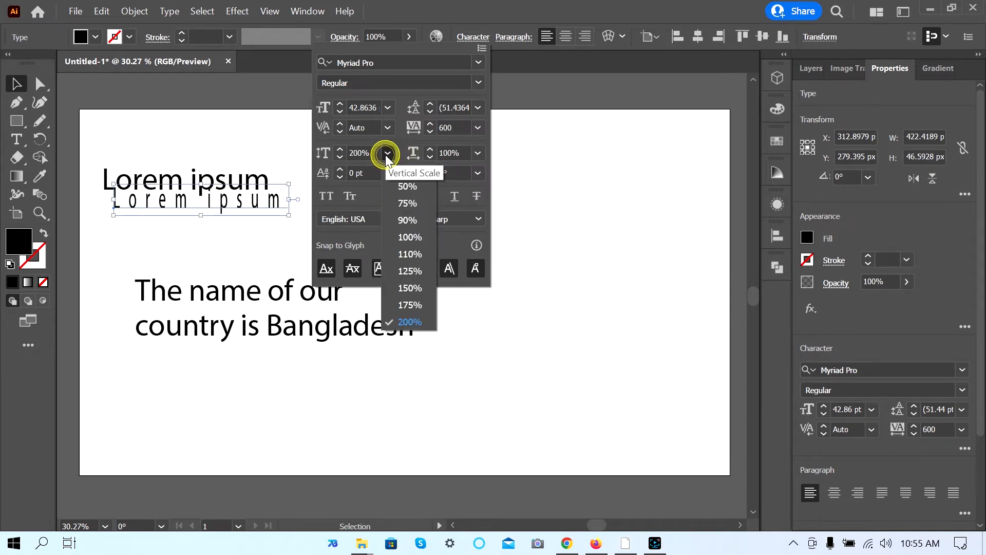
click(414, 236)
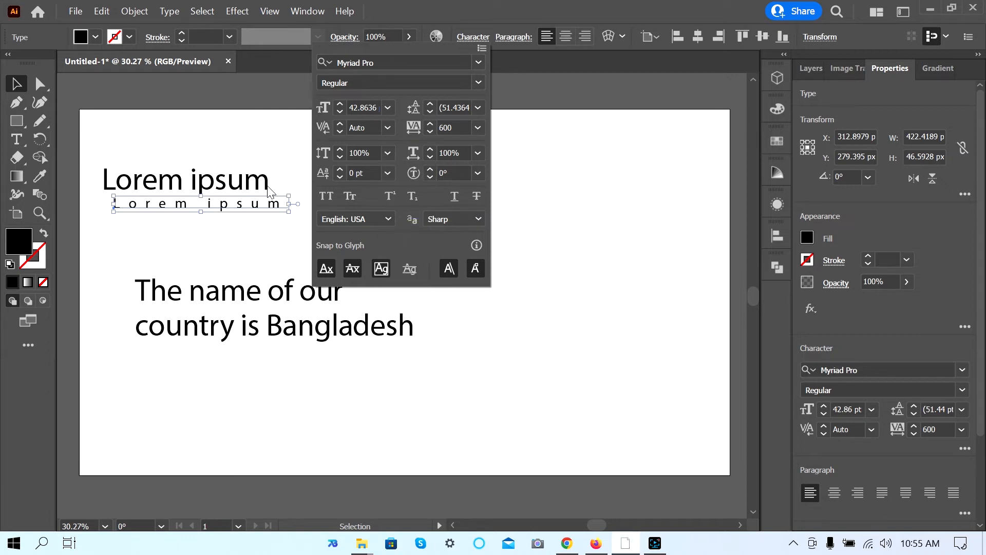
Preview the preset horizontal scales on the smaller "Lorem ipsum" text without applying one.
click(474, 153)
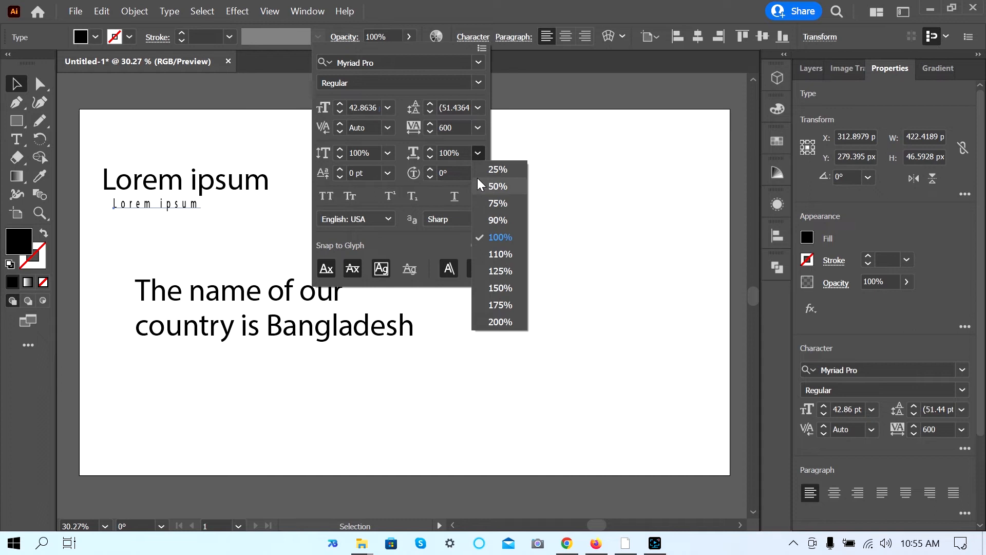
click(453, 127)
click(452, 129)
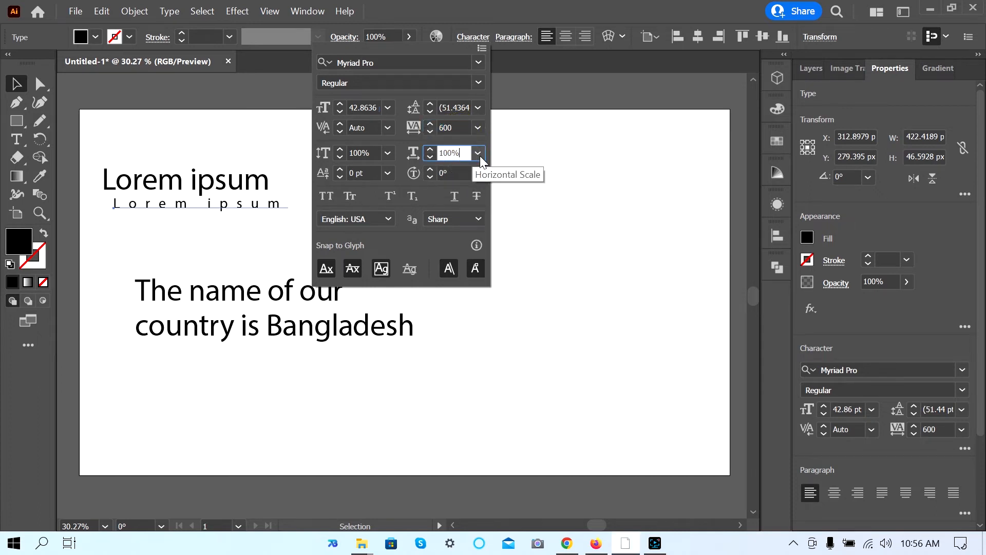
click(478, 154)
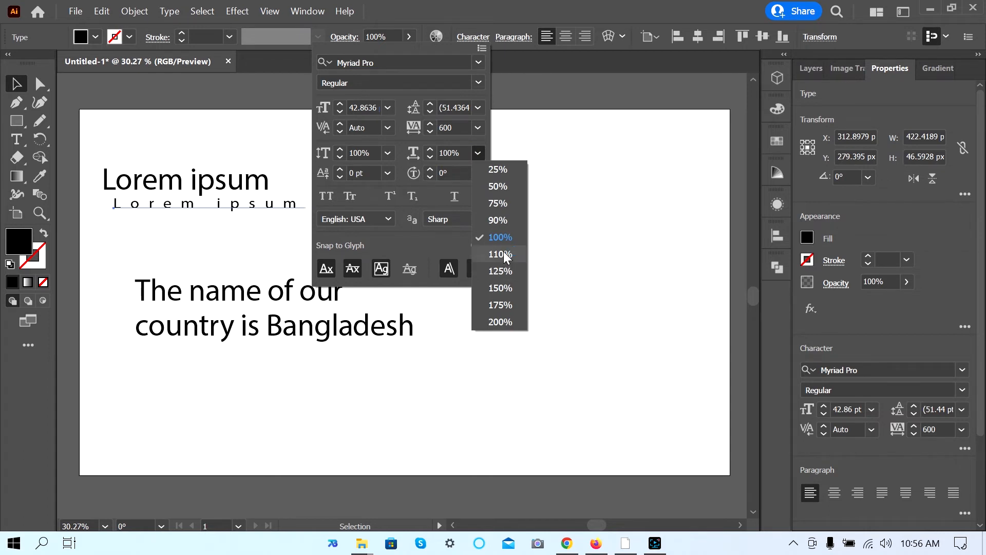
click(469, 150)
Try baseline shifts of -2 pt and 5 pt on the smaller "Lorem ipsum" text, and set it back to 0 pt.
click(387, 173)
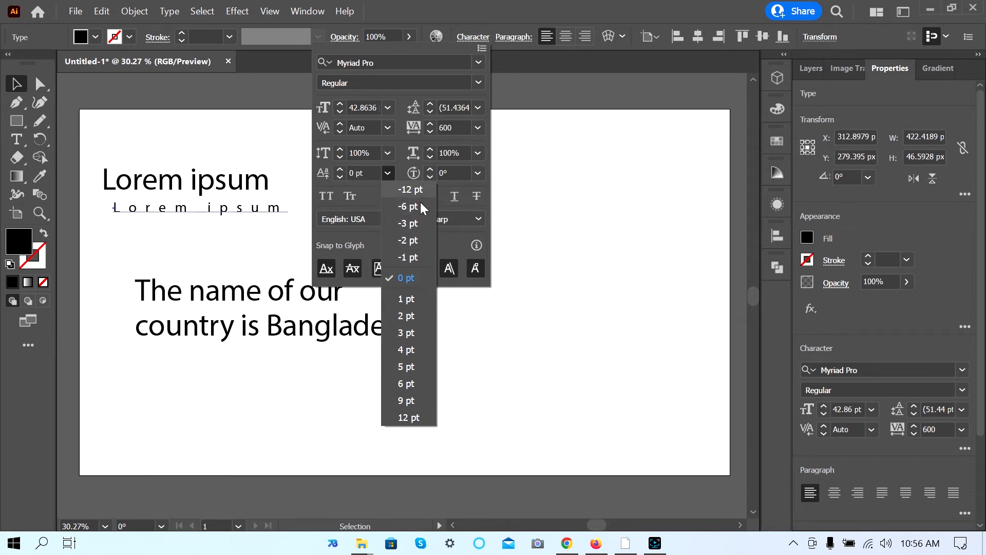
click(418, 239)
click(388, 172)
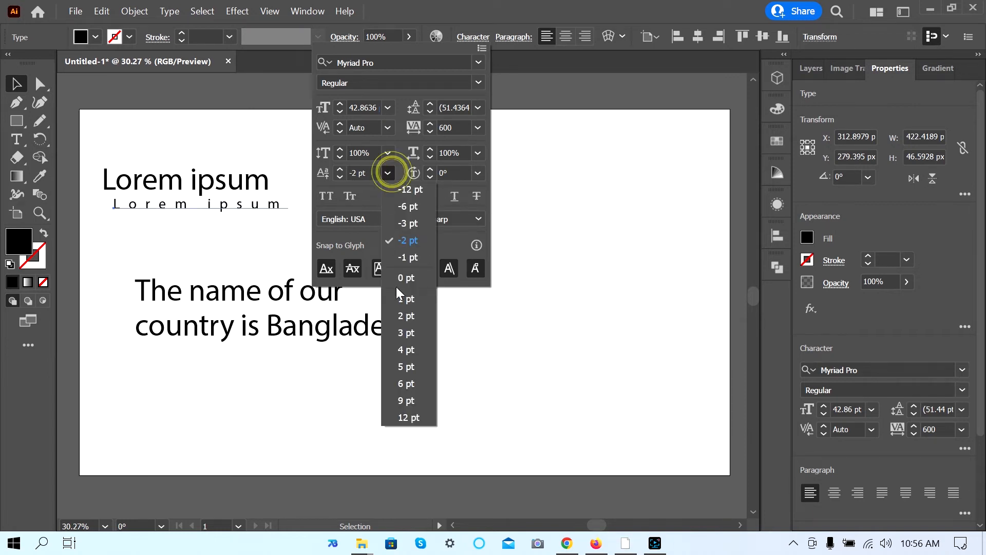
click(407, 367)
click(386, 174)
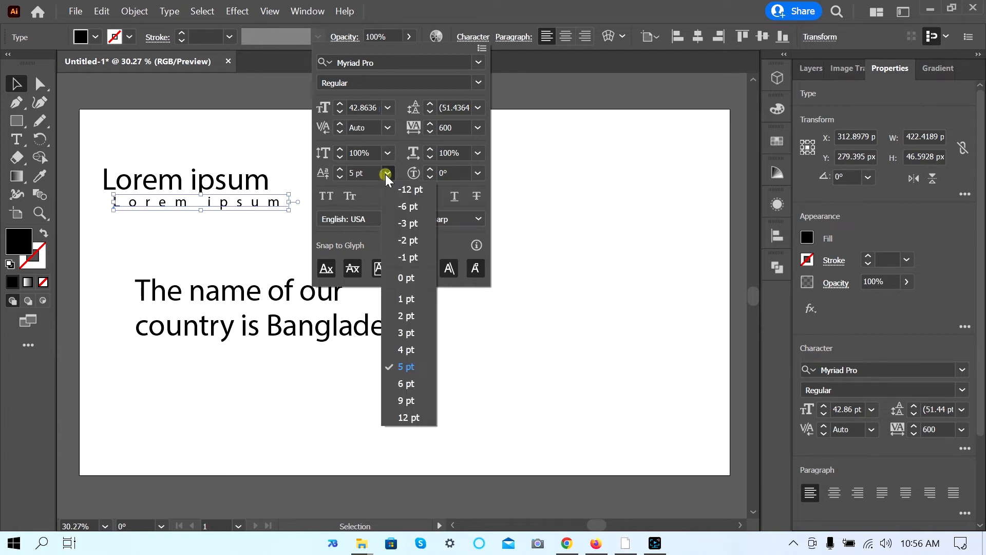
click(403, 278)
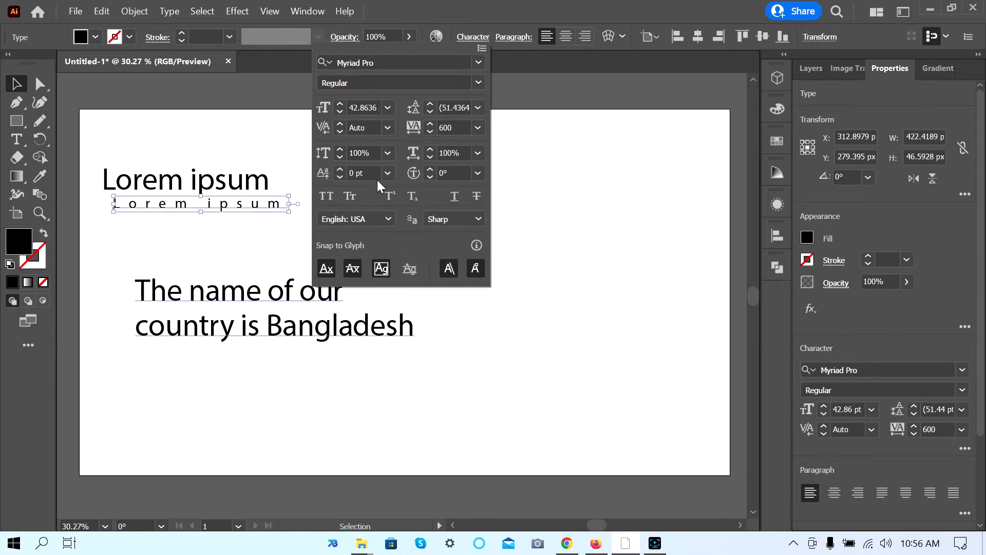
Try character rotations of -45°, 60° and -90° on the smaller "Lorem ipsum" text, and set it back to 0°.
click(474, 174)
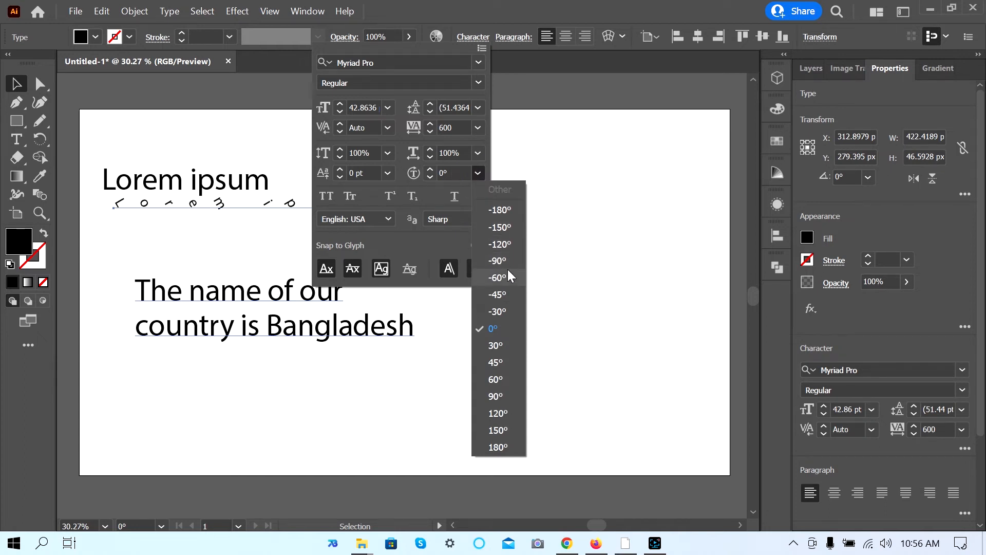
click(507, 302)
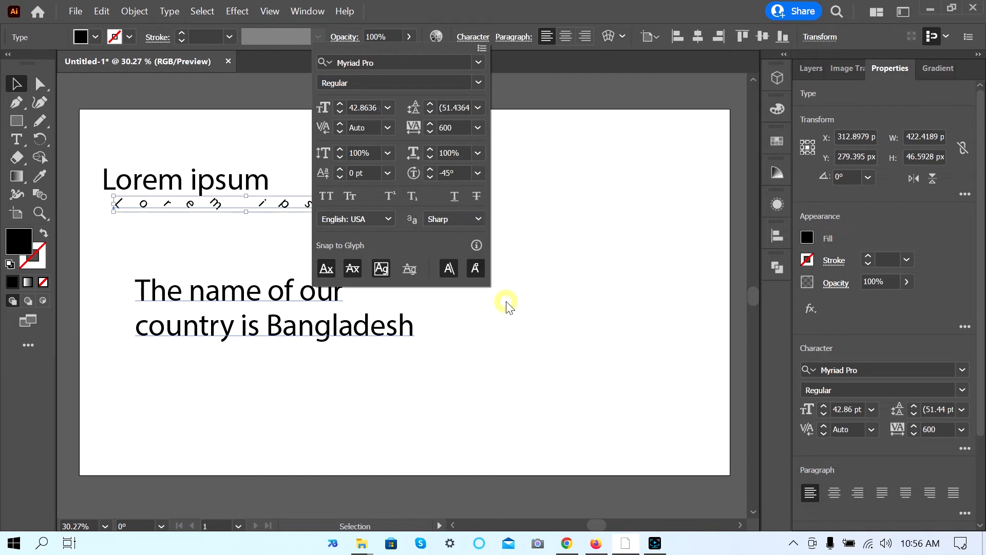
click(478, 173)
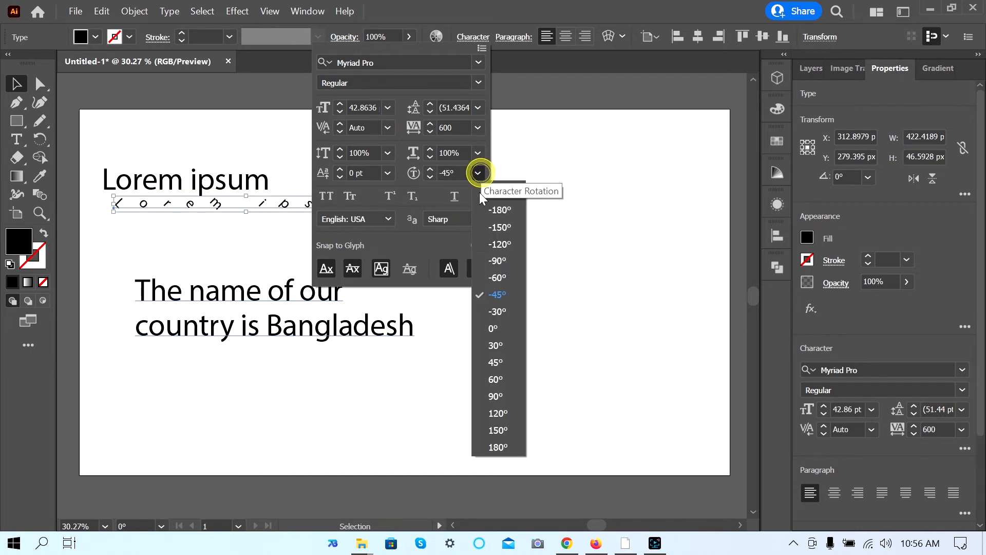
click(492, 386)
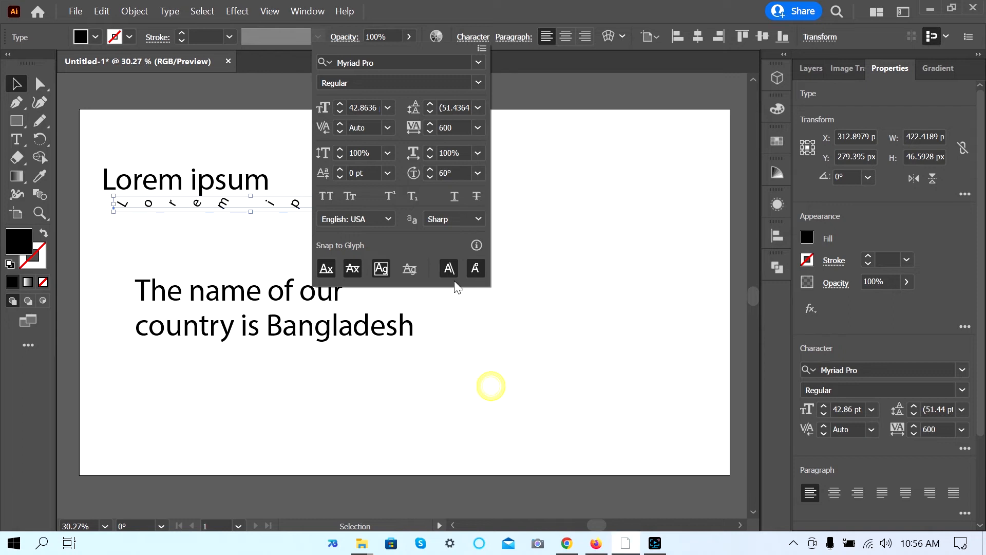
click(478, 174)
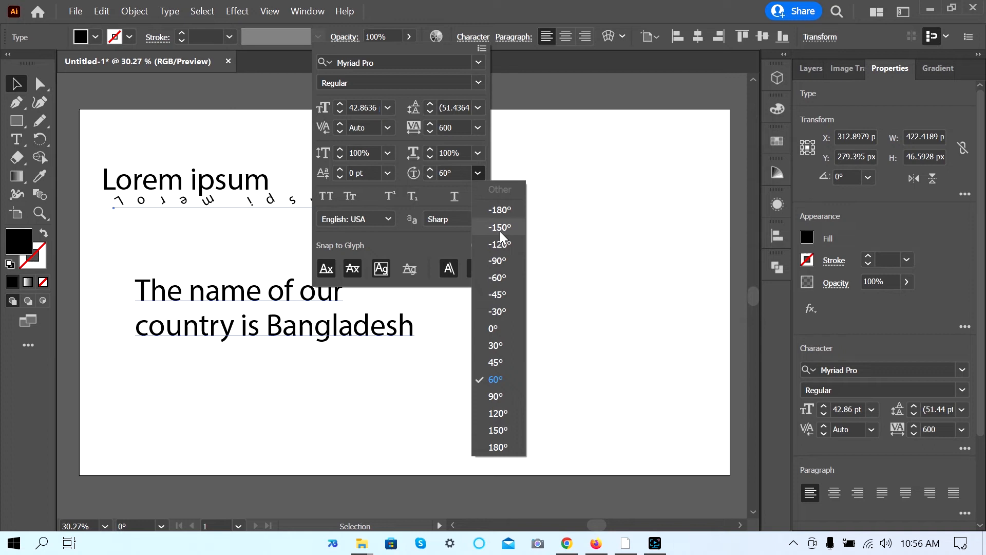
click(496, 267)
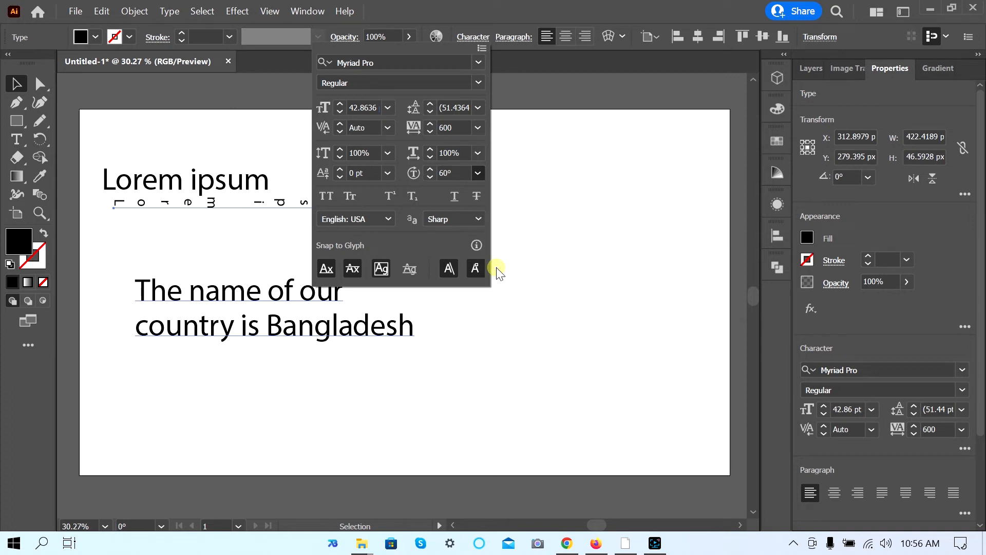
click(479, 172)
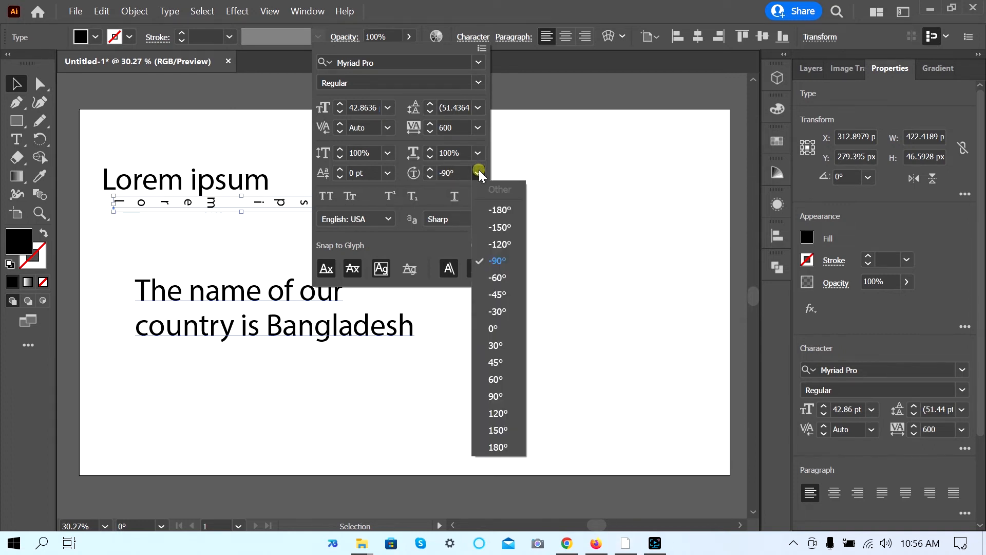
click(496, 327)
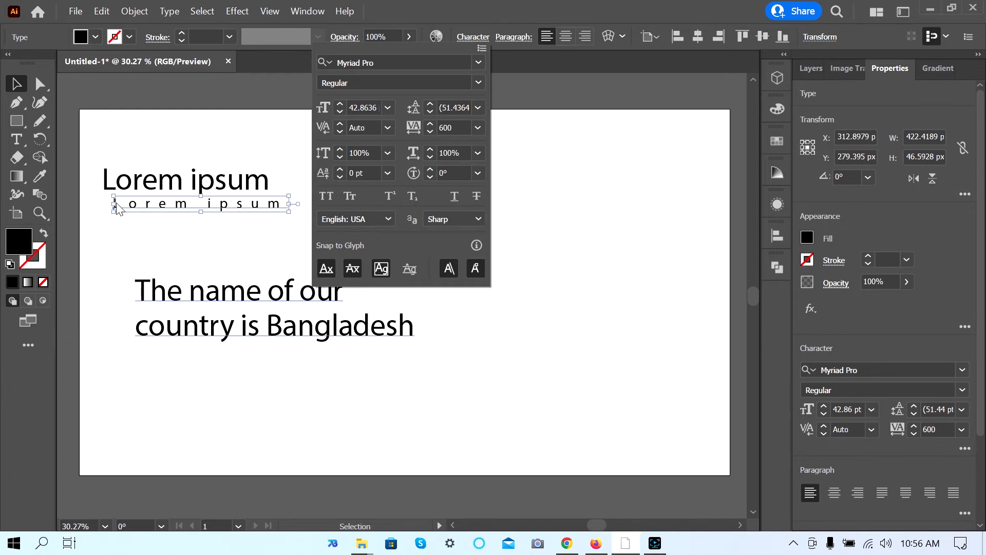
Switch All Caps on, off and on again for the smaller "Lorem ipsum" text.
click(325, 197)
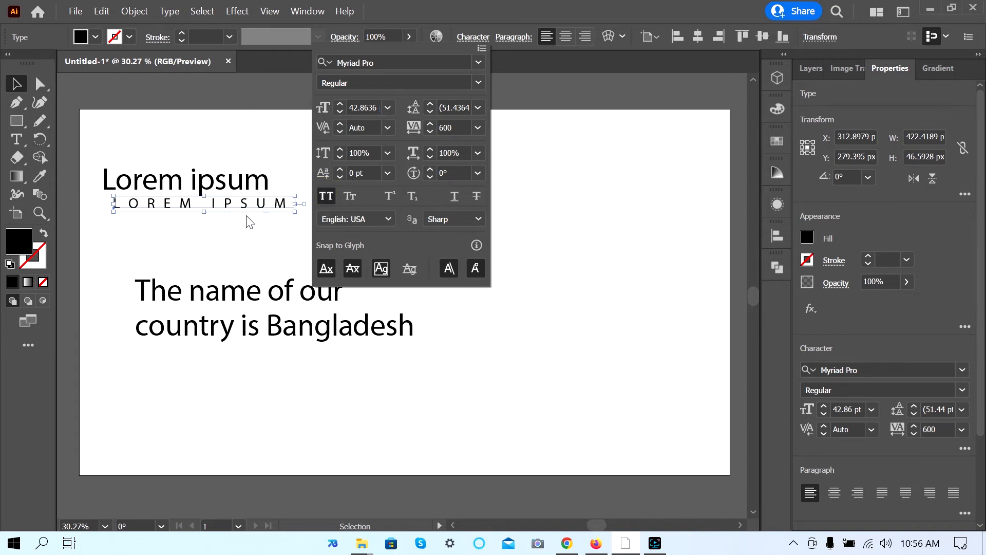
click(329, 197)
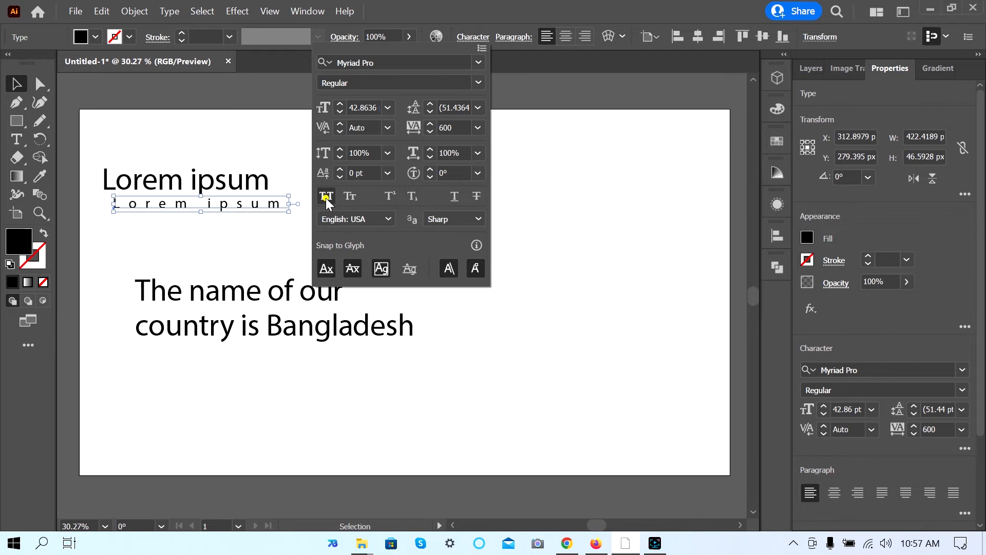
click(326, 197)
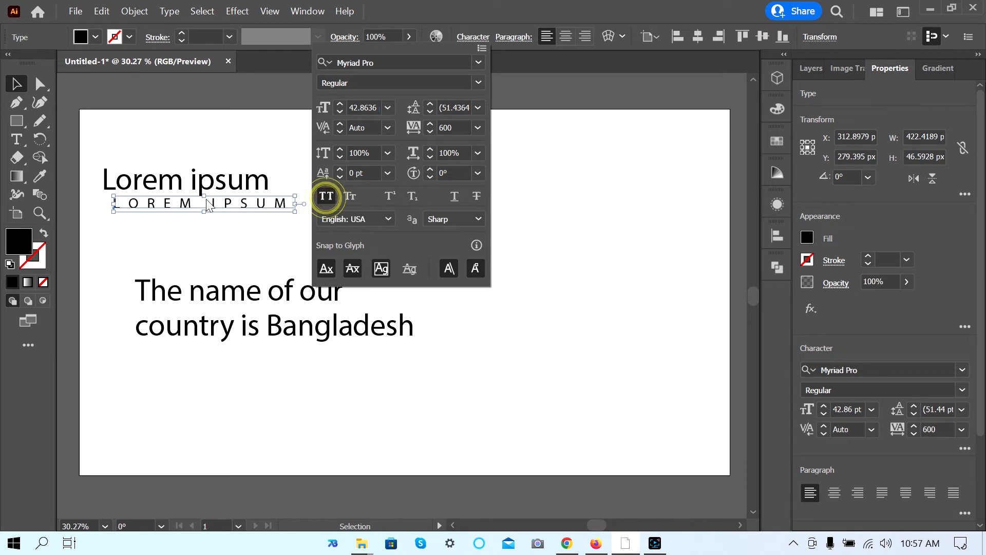
Try Small Caps on the smaller "Lorem ipsum" text, check it deselected, and turn Small Caps off again.
click(351, 196)
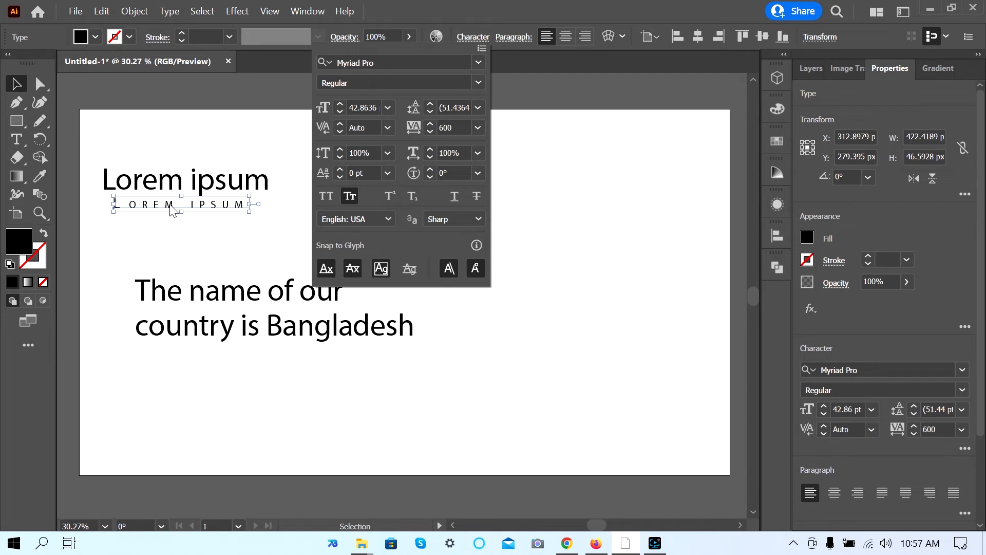
key(Escape)
click(255, 221)
click(195, 206)
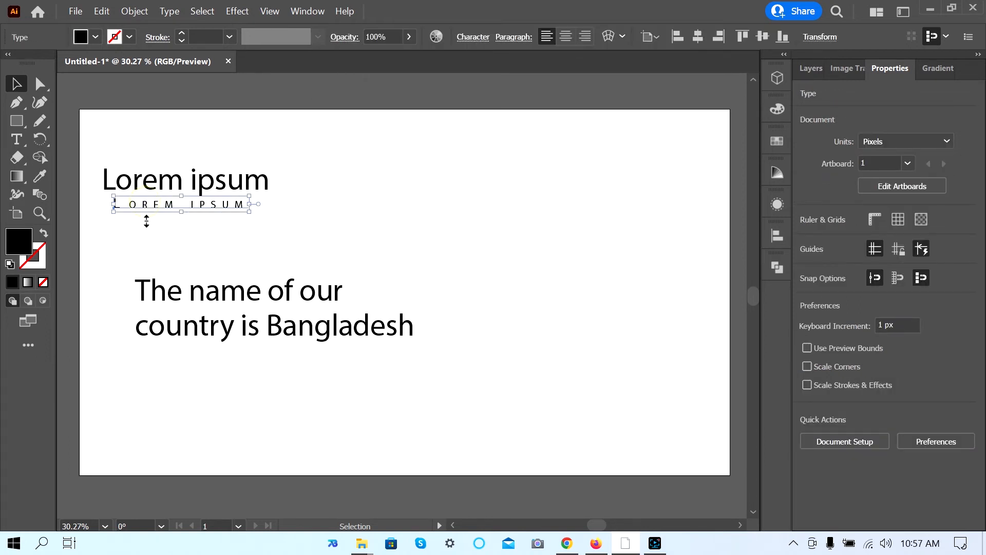
click(267, 219)
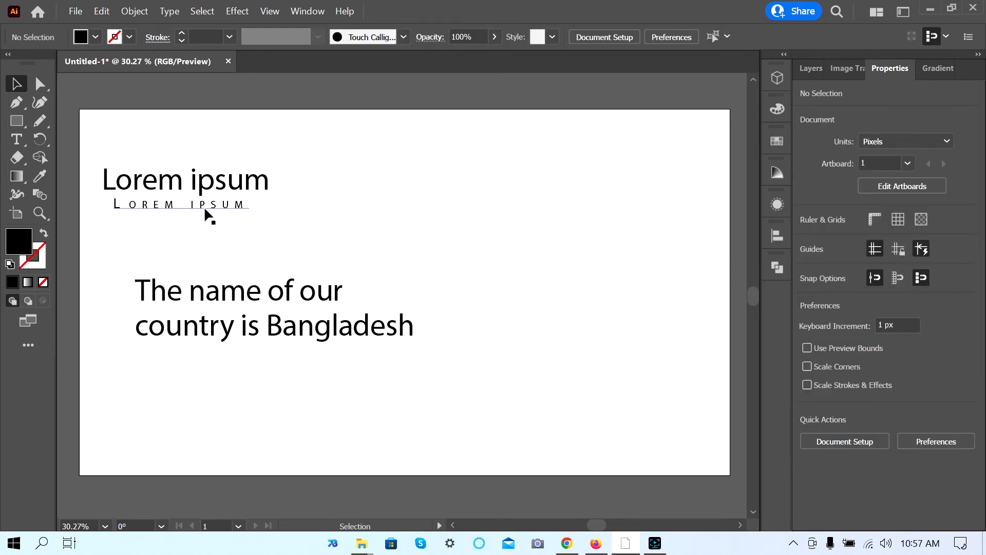
click(205, 206)
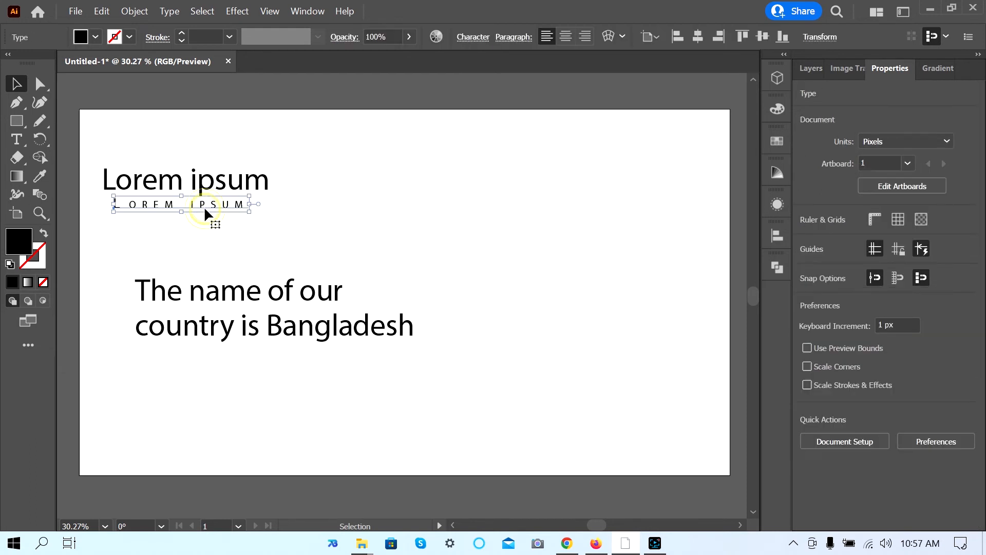
click(467, 39)
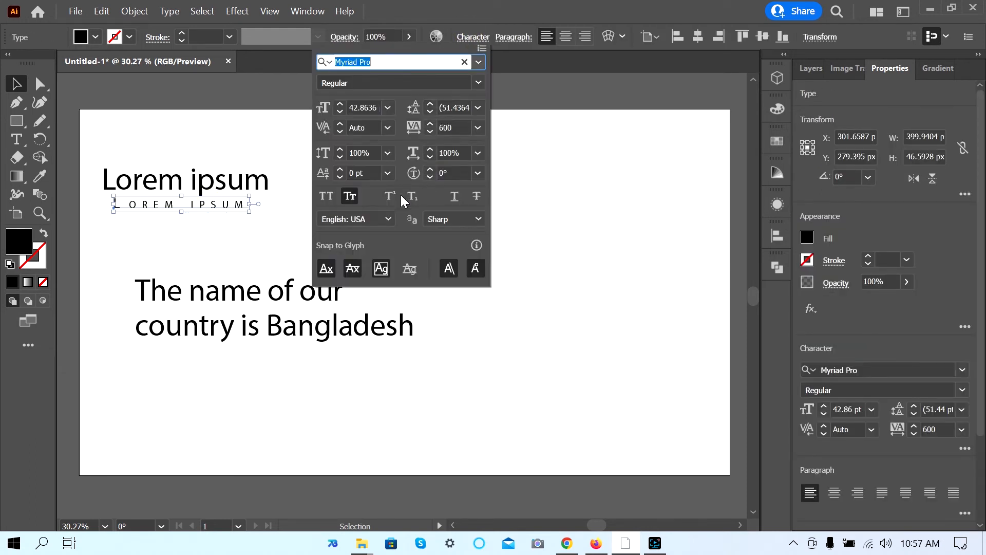
click(351, 197)
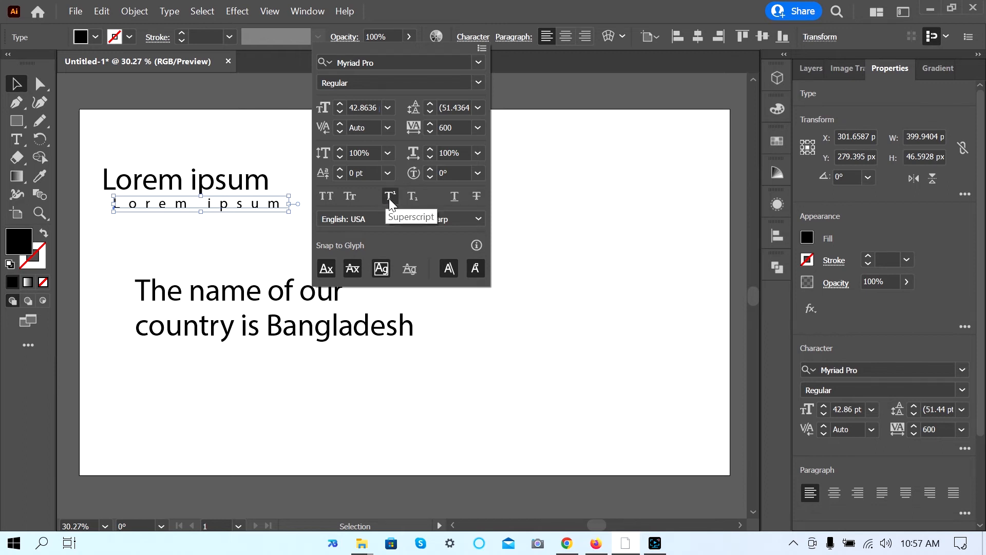
Create a new point text reading "a2" to the right of the larger "Lorem ipsum" text.
click(522, 198)
click(419, 191)
click(21, 138)
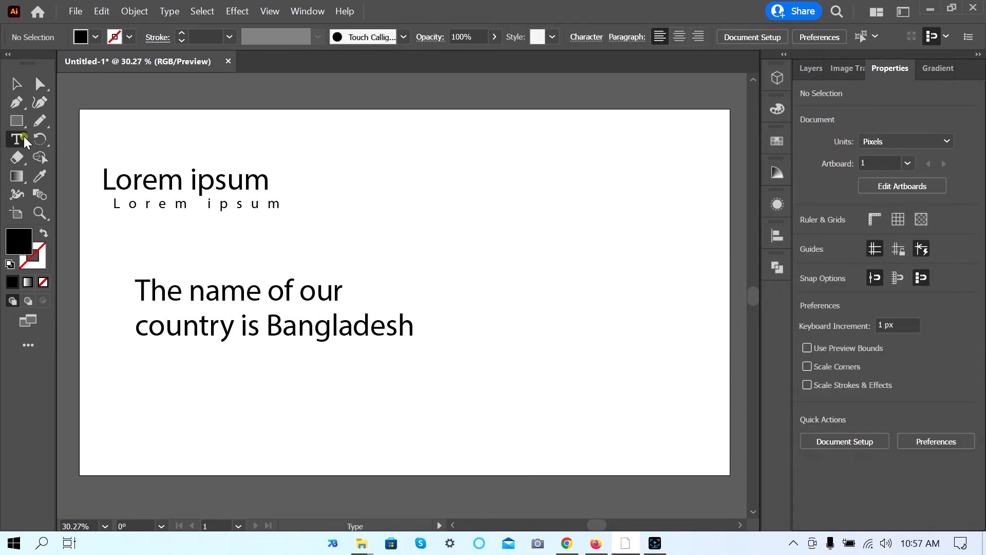
click(395, 186)
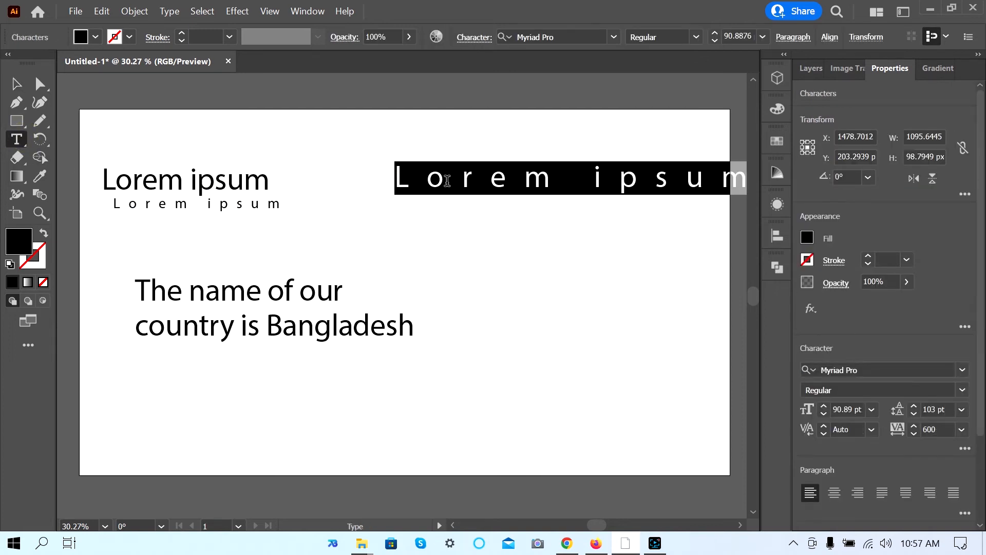
text(a)
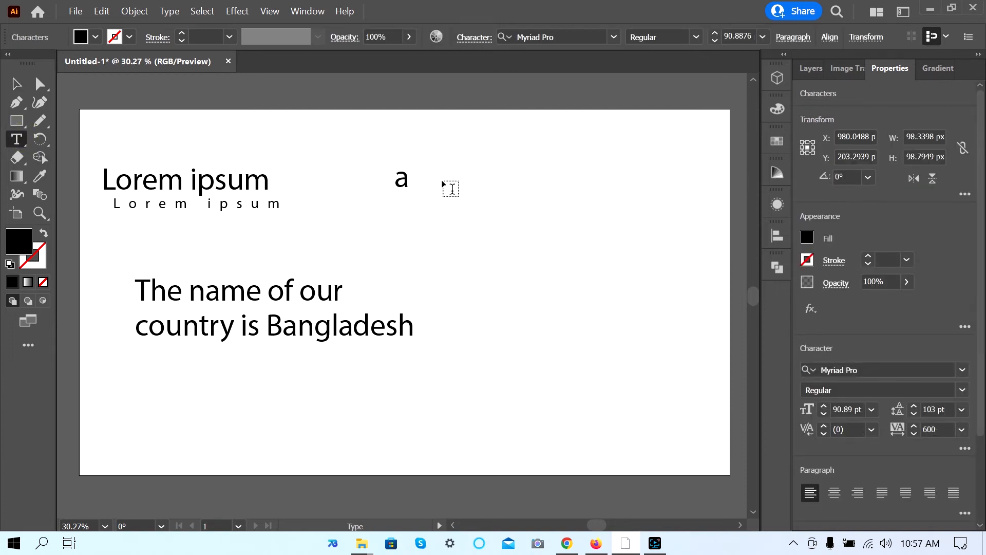
text(2)
click(14, 80)
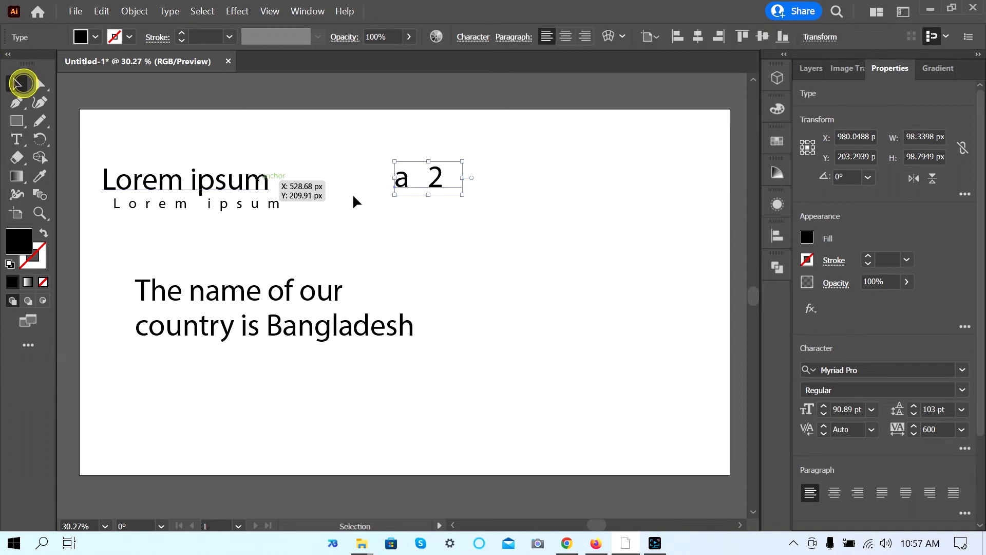
Apply Superscript to the whole "a2" text and move it above the larger "Lorem ipsum" text.
click(473, 38)
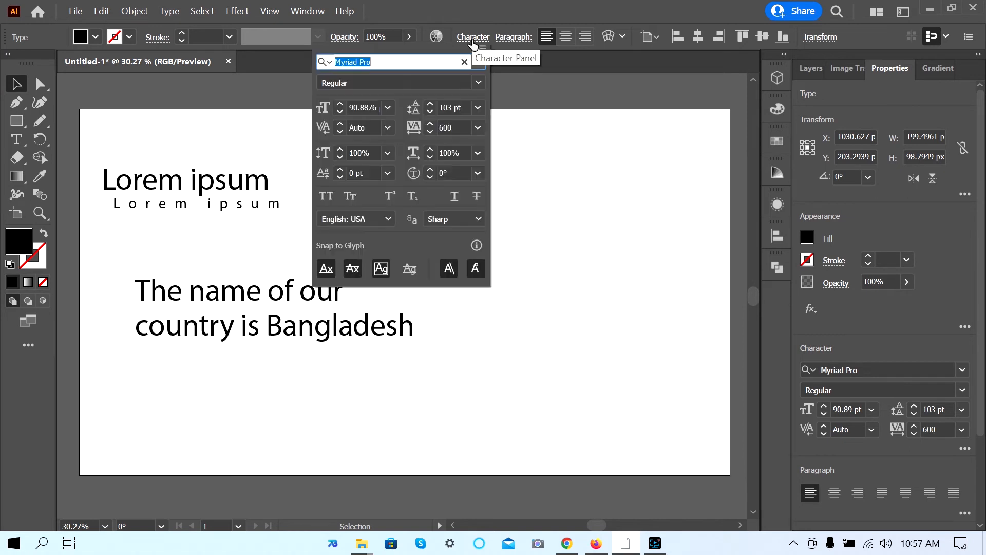
click(392, 196)
click(419, 172)
drag(224, 138, 181, 147)
click(288, 138)
click(233, 147)
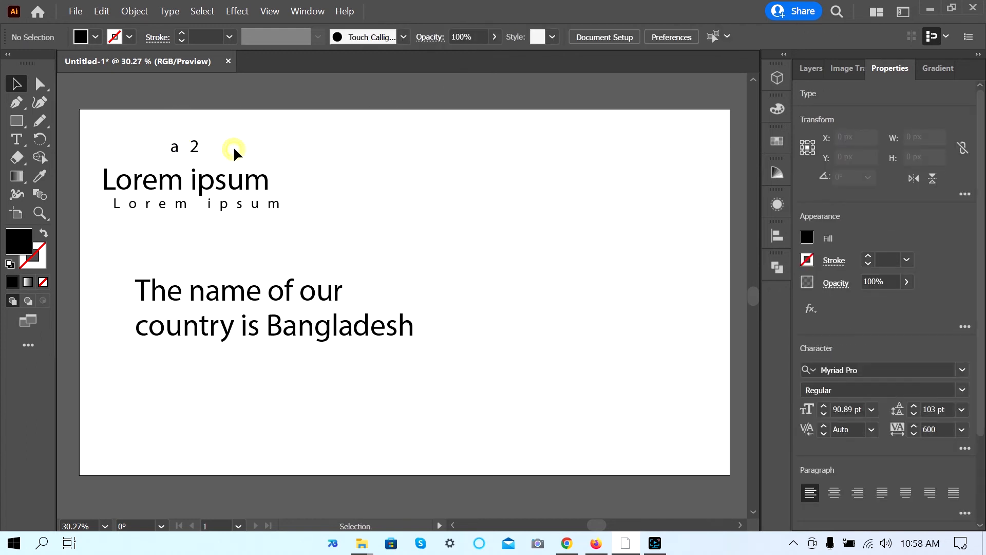
Toggle Superscript repeatedly on the whole "a2" text, leave it off, and deselect the text.
click(187, 150)
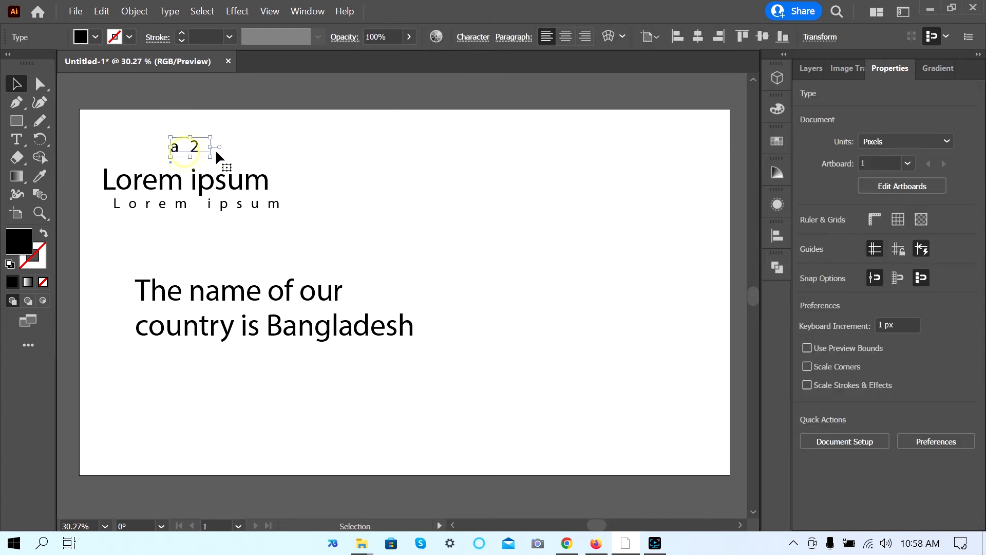
click(466, 41)
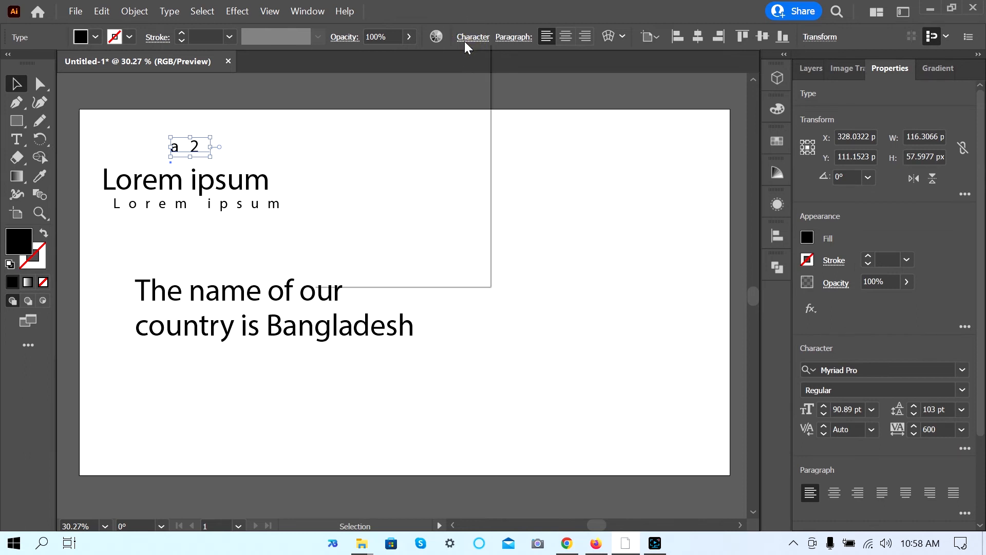
click(391, 197)
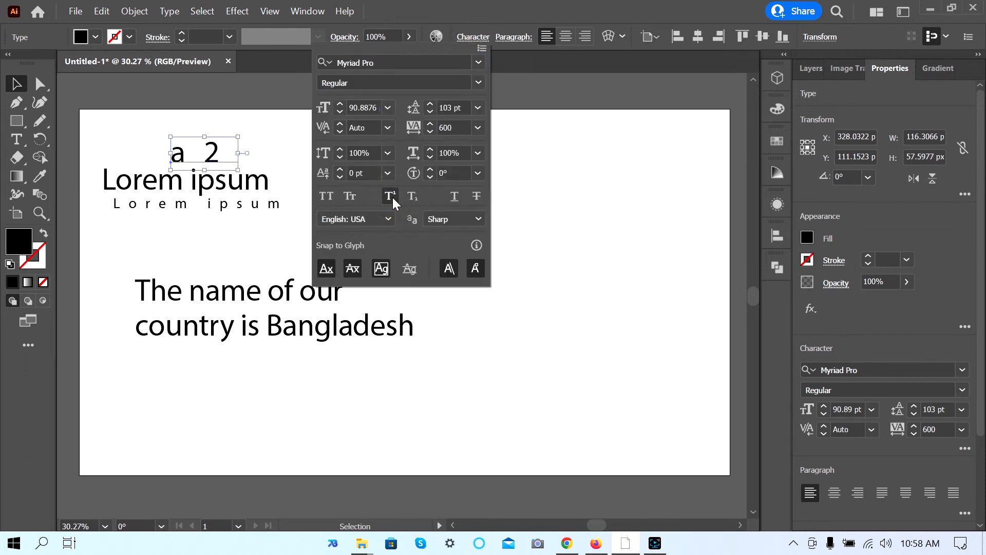
click(389, 199)
click(388, 198)
click(389, 198)
click(388, 199)
click(388, 199)
click(388, 198)
click(389, 199)
click(388, 198)
click(537, 128)
click(345, 162)
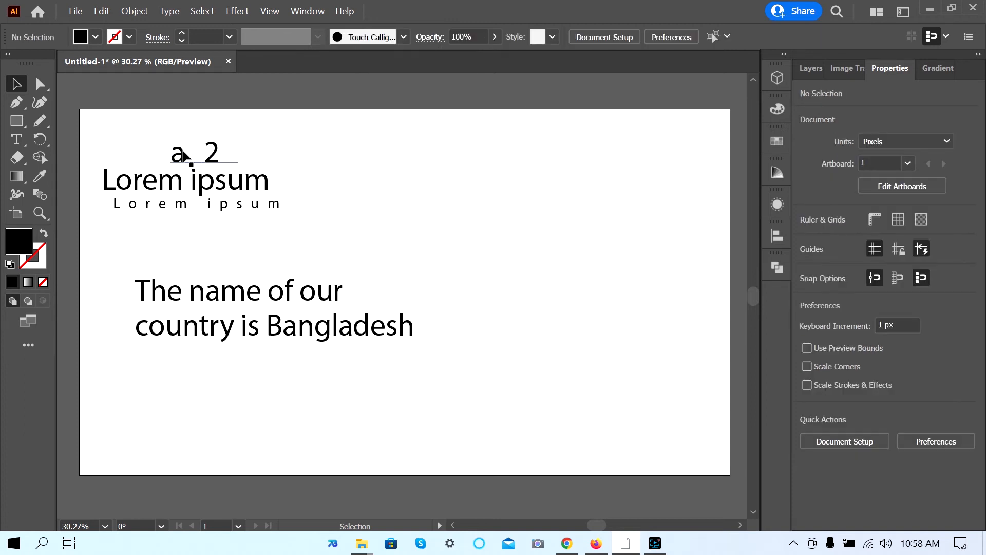
Apply Superscript to only the "2" in the "a2" text.
click(203, 154)
double_click(203, 154)
drag(205, 150, 228, 150)
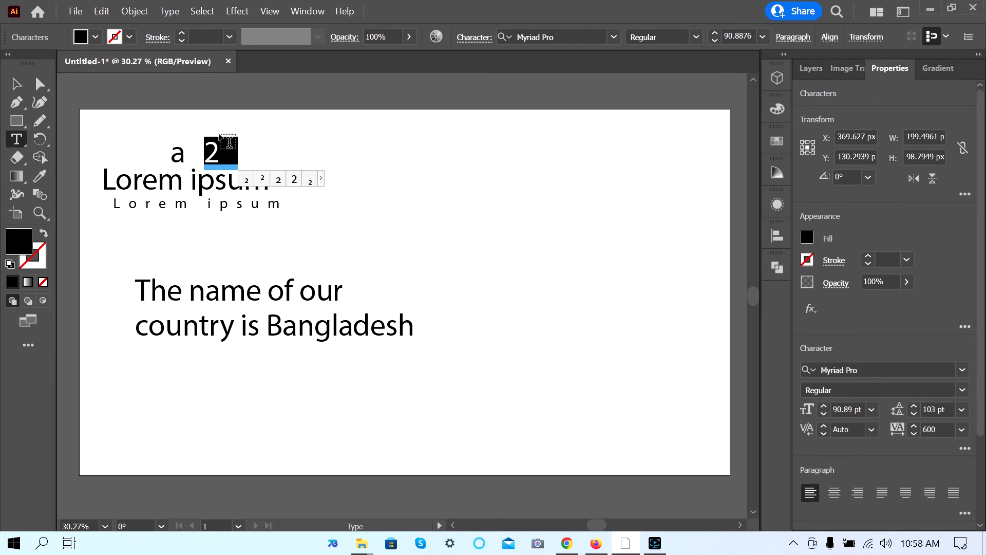
click(482, 42)
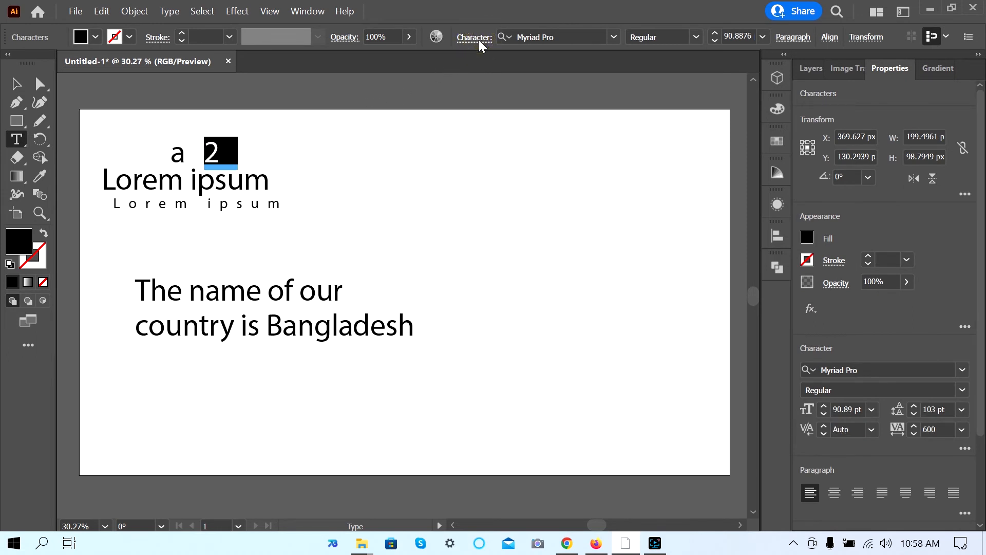
click(475, 39)
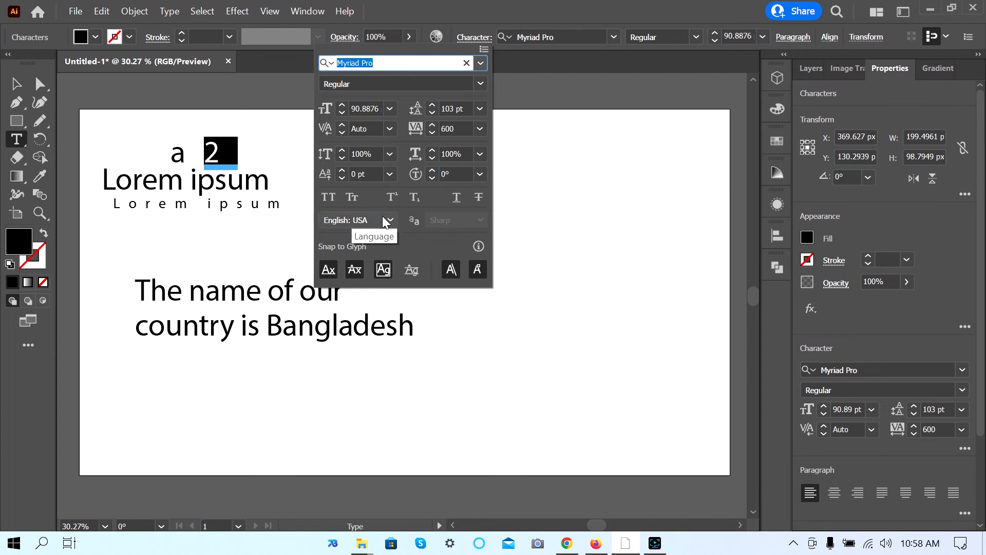
click(391, 198)
click(257, 149)
Retype the "a" in front of the superscript "2" and select the "2".
click(204, 150)
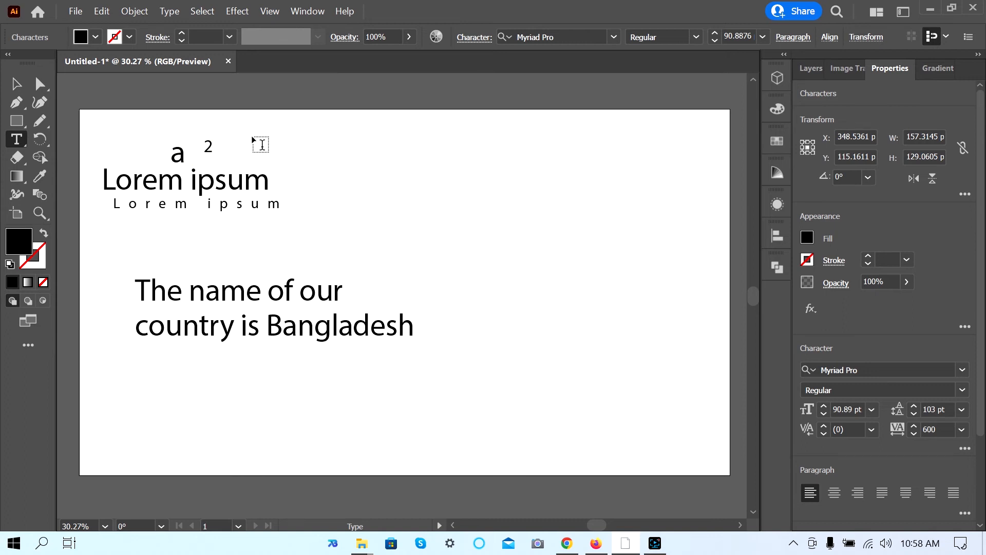
key(BackSpace)
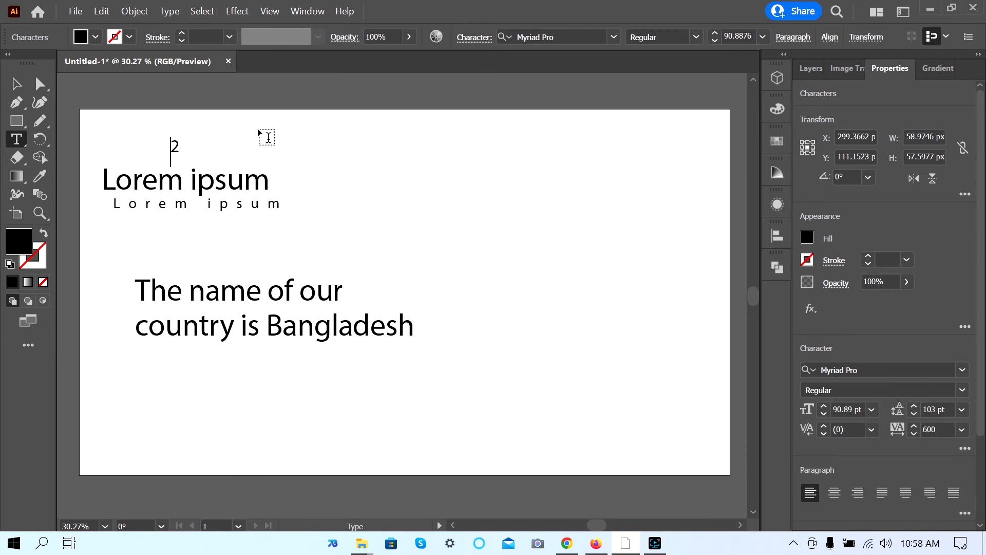
text(a)
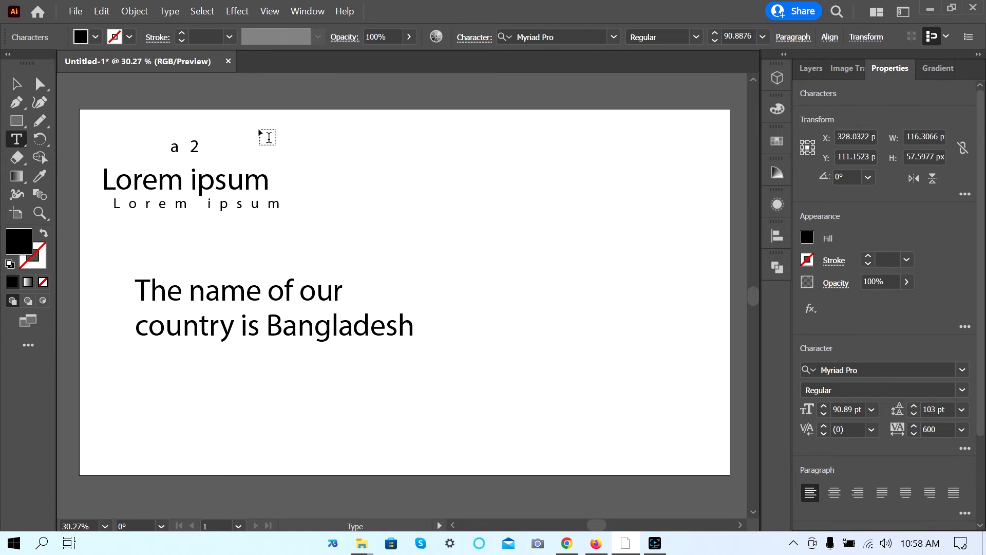
key(shift+Right)
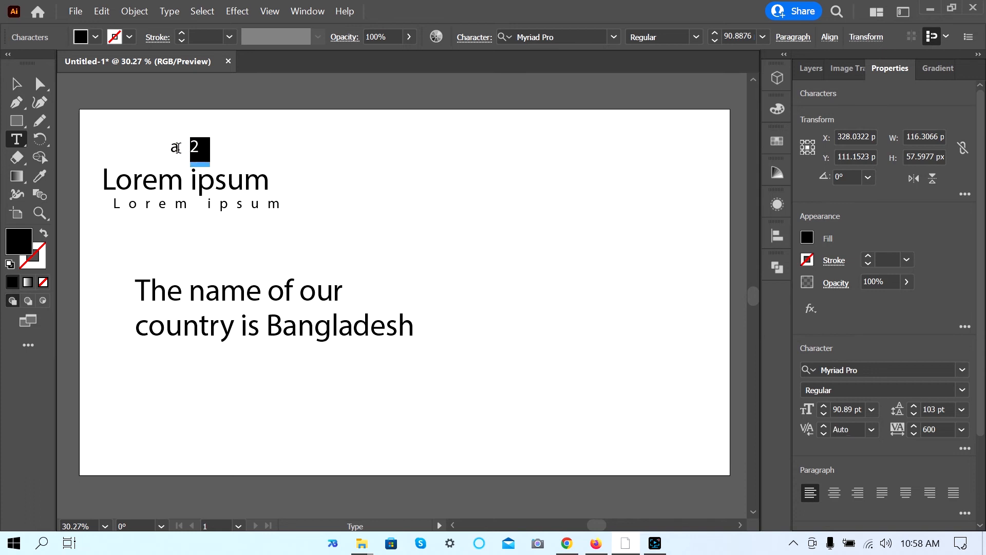
Move the "a2" text slightly to the right and delete it from the artboard.
click(16, 83)
click(250, 138)
drag(175, 145, 223, 152)
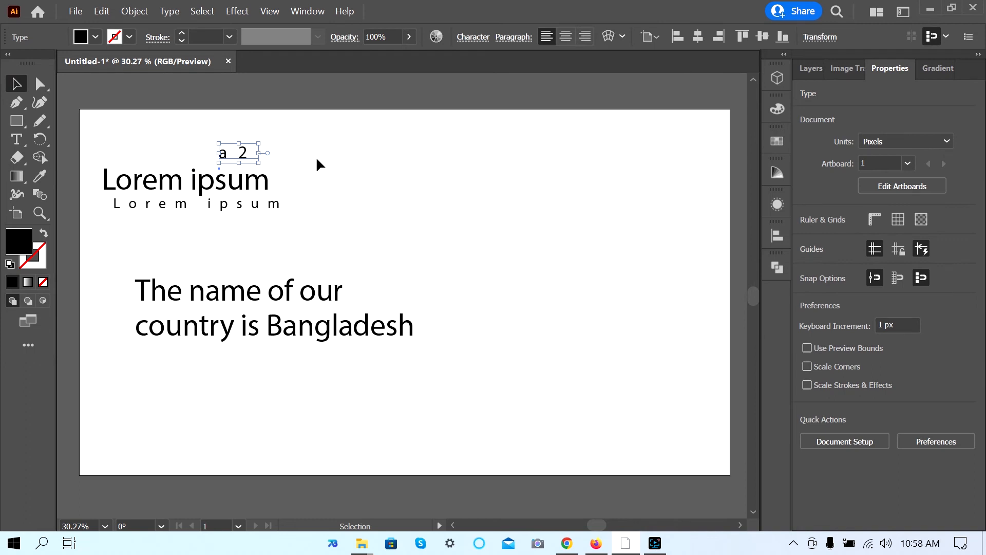
key(Delete)
click(450, 195)
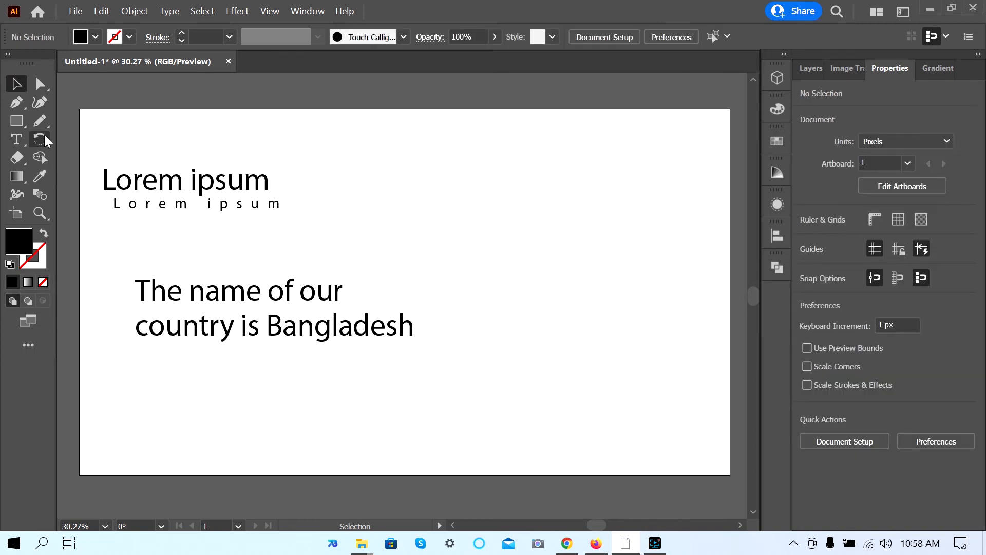
Create a new point text reading "B2" to the right of the two "Lorem ipsum" texts.
click(23, 142)
click(386, 213)
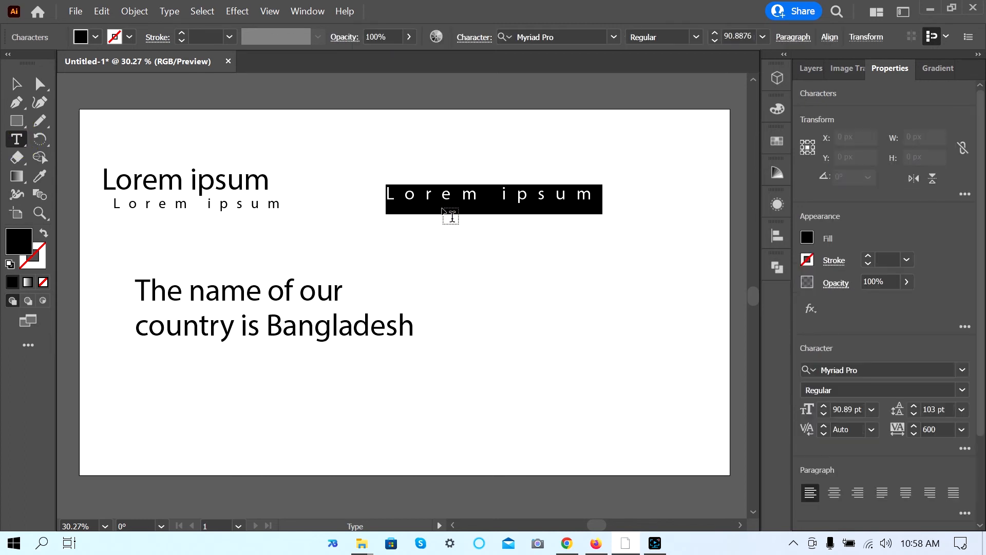
text(B2)
click(17, 83)
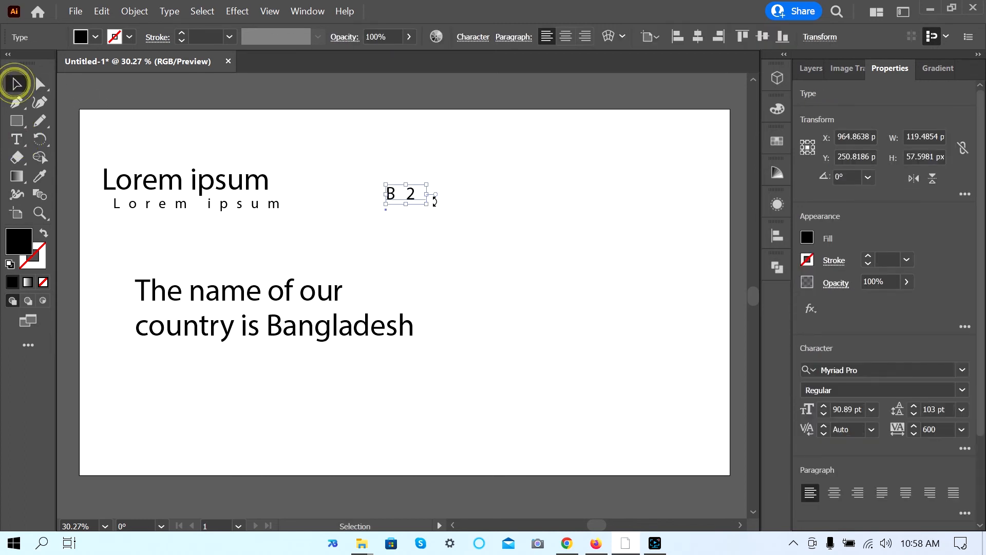
Apply Subscript to only the "2" in the "B2" text.
key(t)
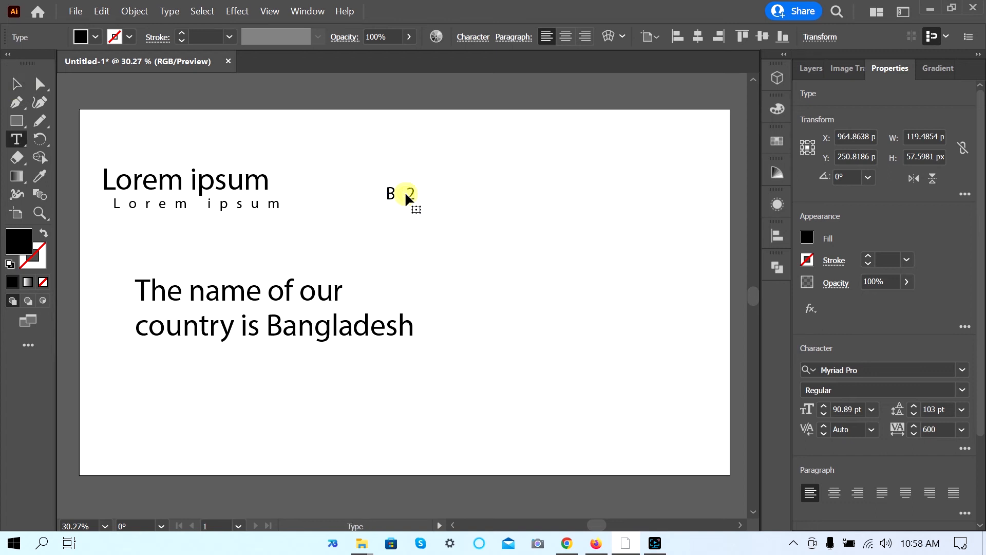
drag(405, 191, 422, 192)
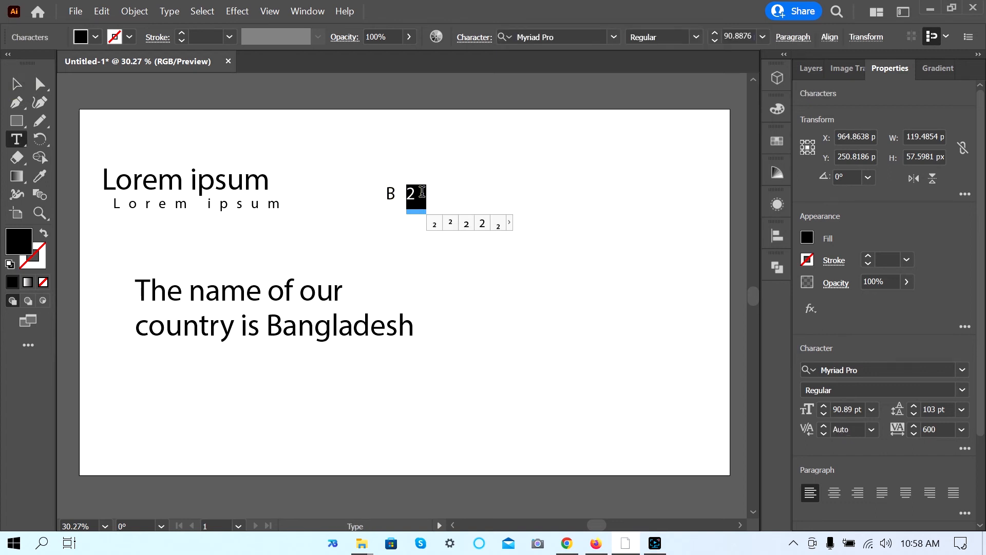
click(473, 39)
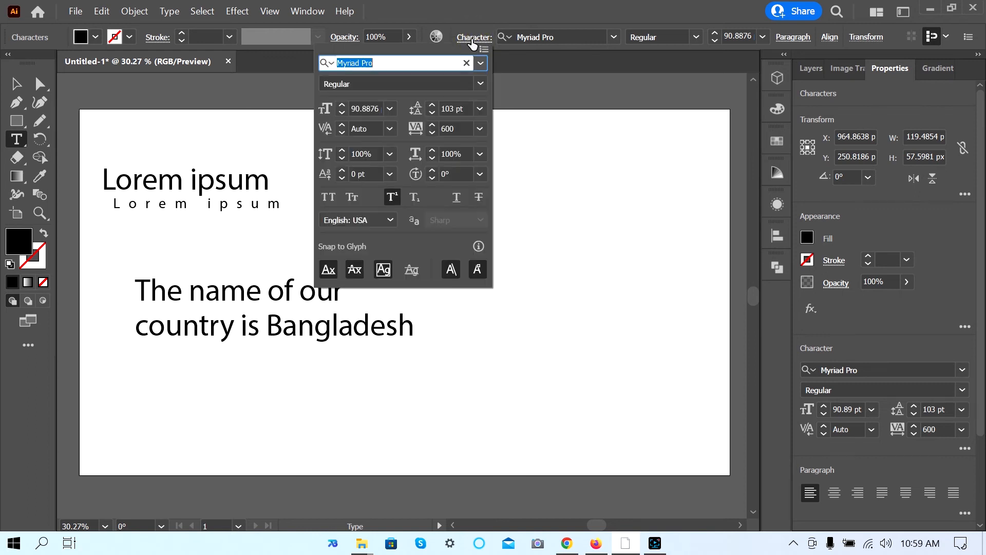
click(418, 201)
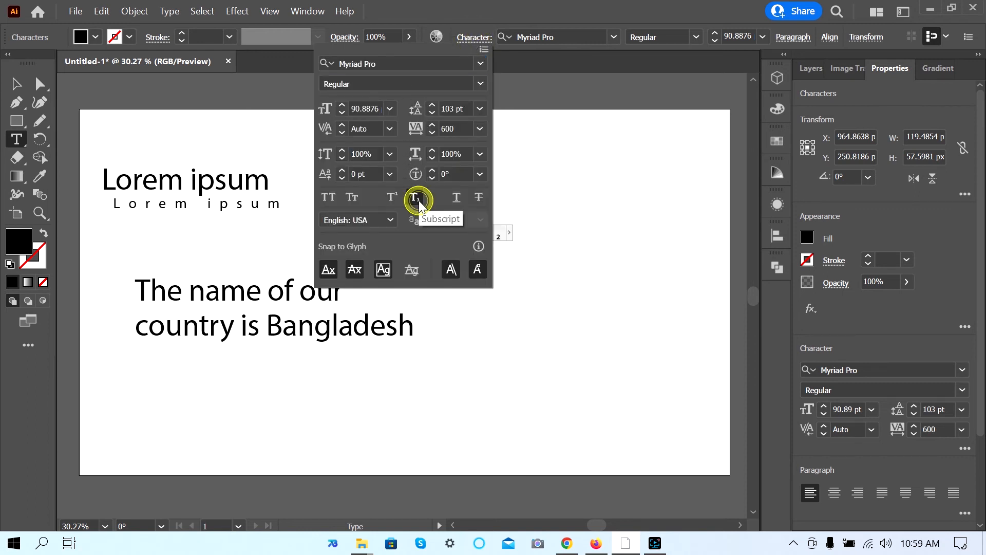
click(515, 180)
click(446, 206)
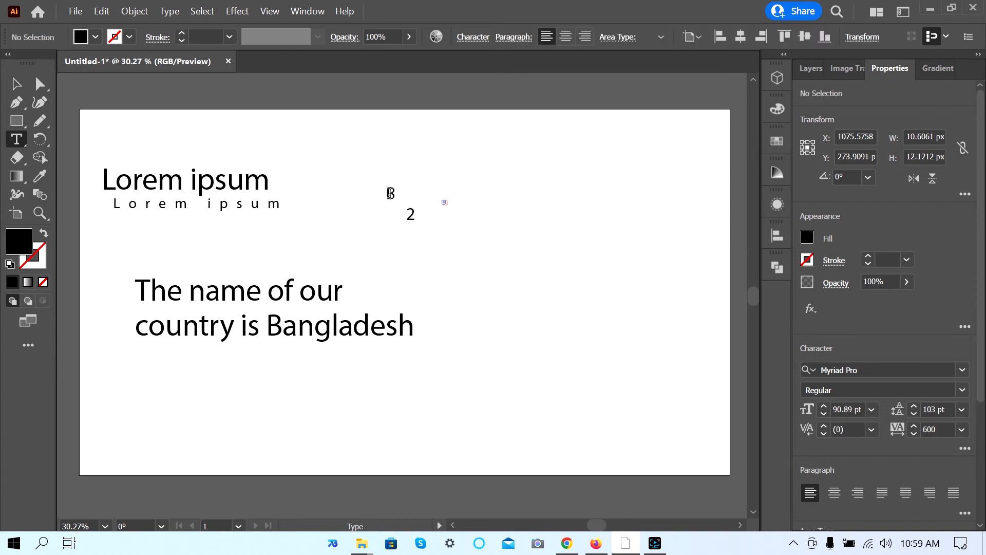
Move the "B2" text slightly up and to the left, and deselect it.
click(16, 83)
click(396, 198)
drag(396, 197, 376, 188)
click(457, 264)
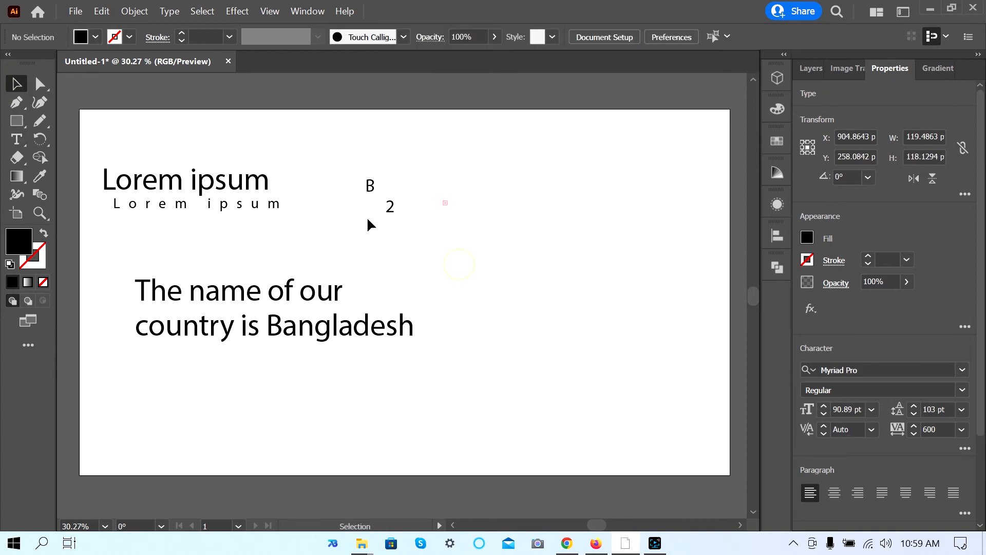
Shift the smaller "Lorem ipsum" text slightly left and try Underline and Strikethrough on it, turning each off again.
drag(244, 205, 222, 209)
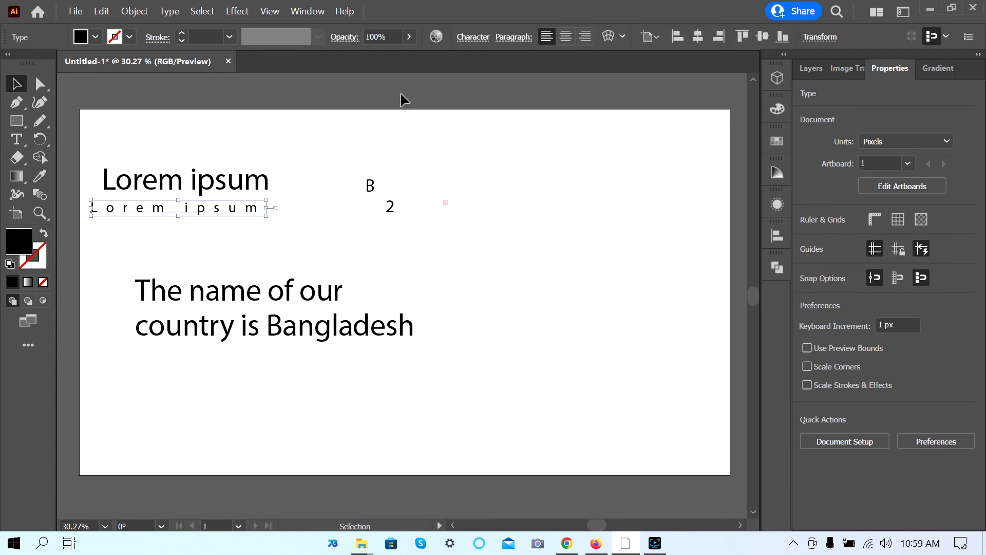
click(473, 38)
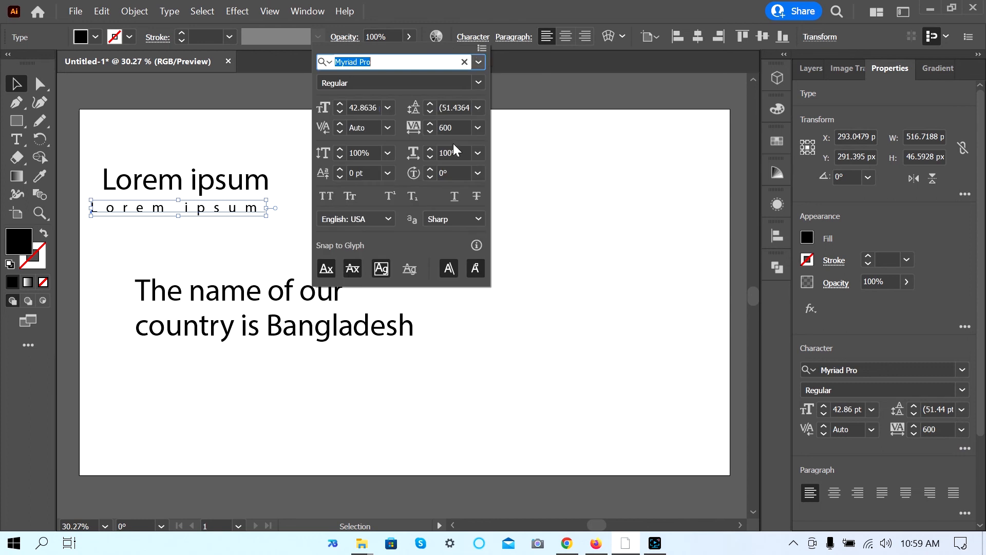
click(454, 199)
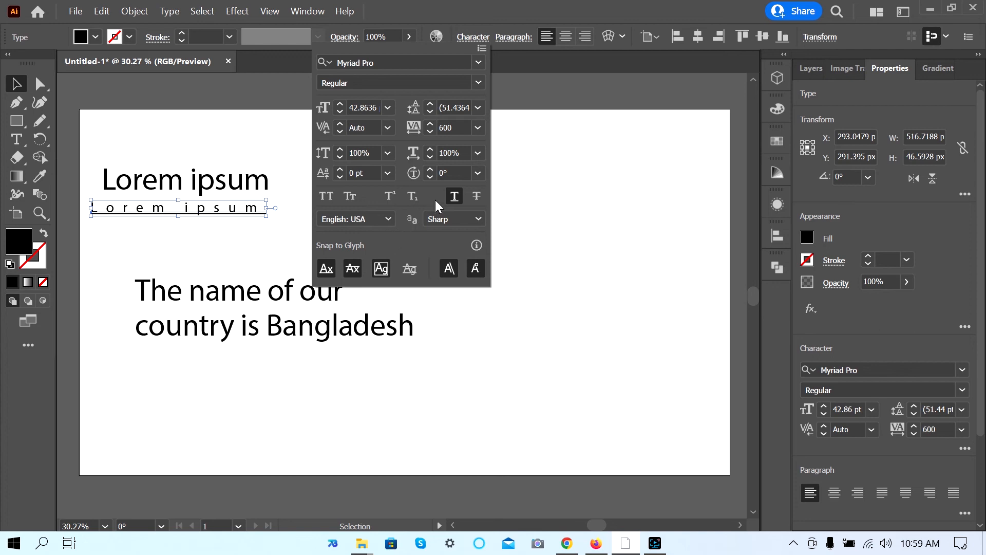
click(454, 198)
click(476, 196)
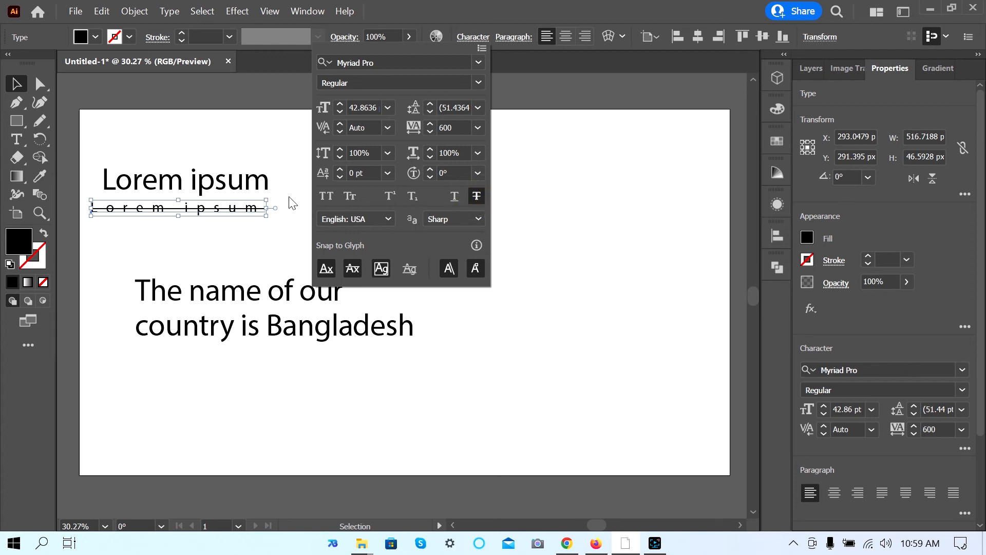
click(476, 199)
Look through the language options for the smaller "Lorem ipsum" text and try Strong and Sharp anti-aliasing before setting it to None.
click(387, 219)
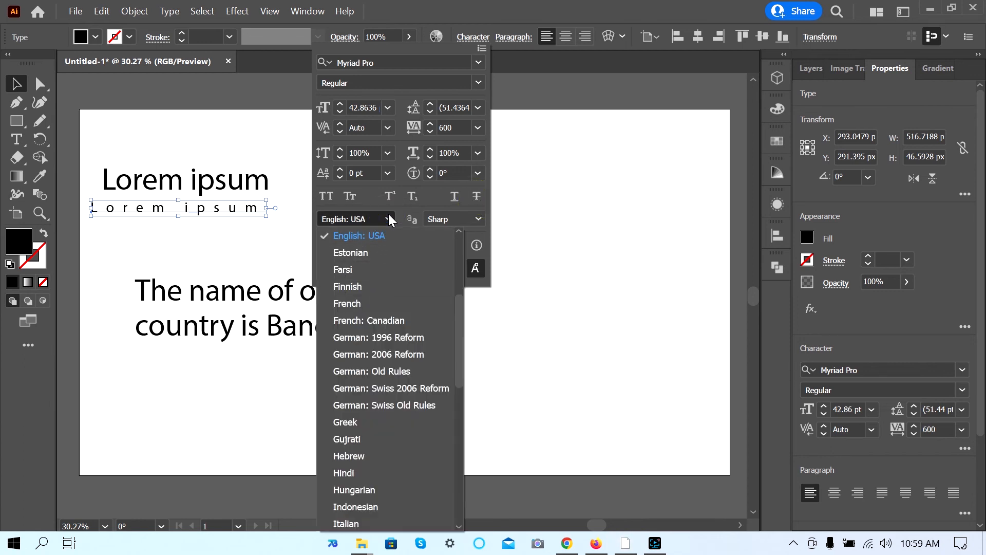
click(400, 204)
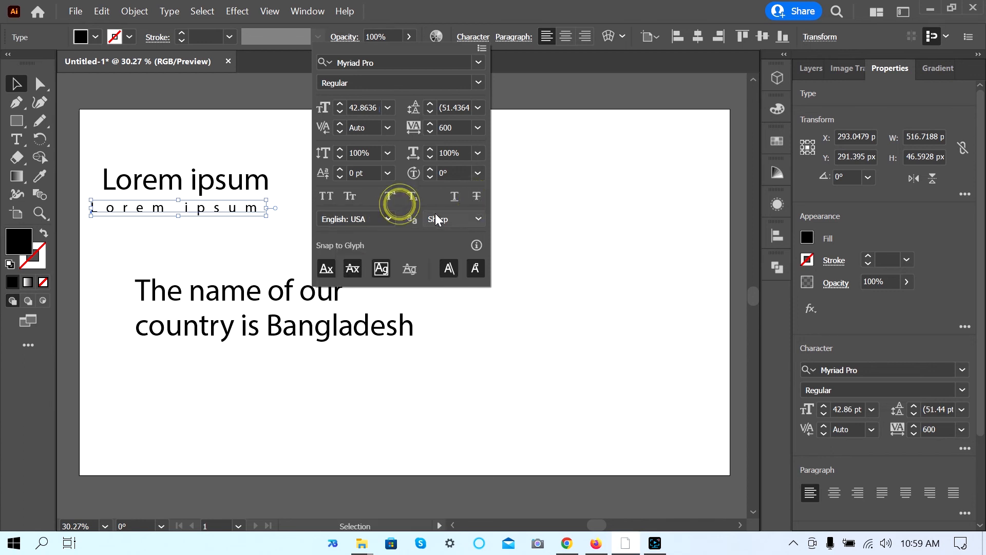
click(478, 219)
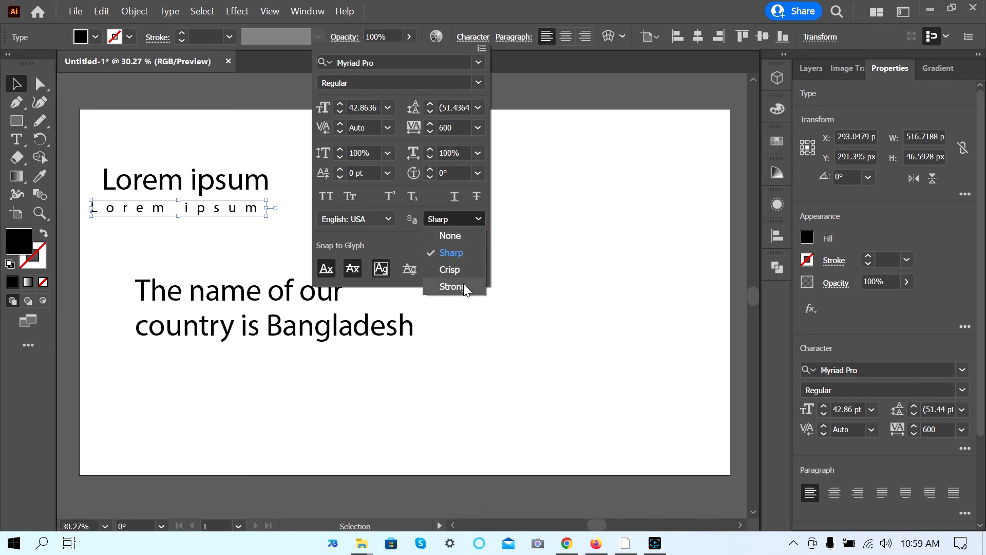
click(463, 284)
click(474, 220)
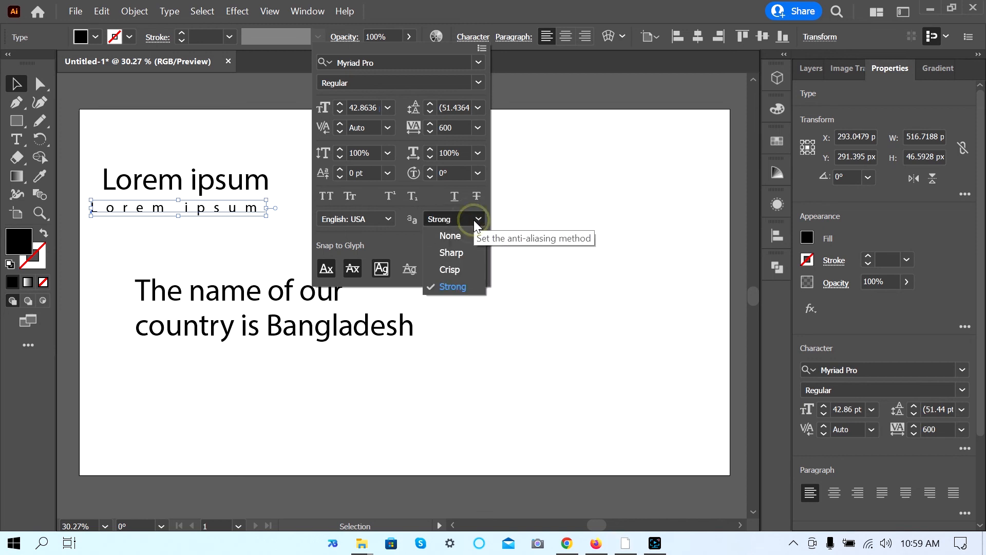
click(461, 253)
click(465, 219)
click(460, 235)
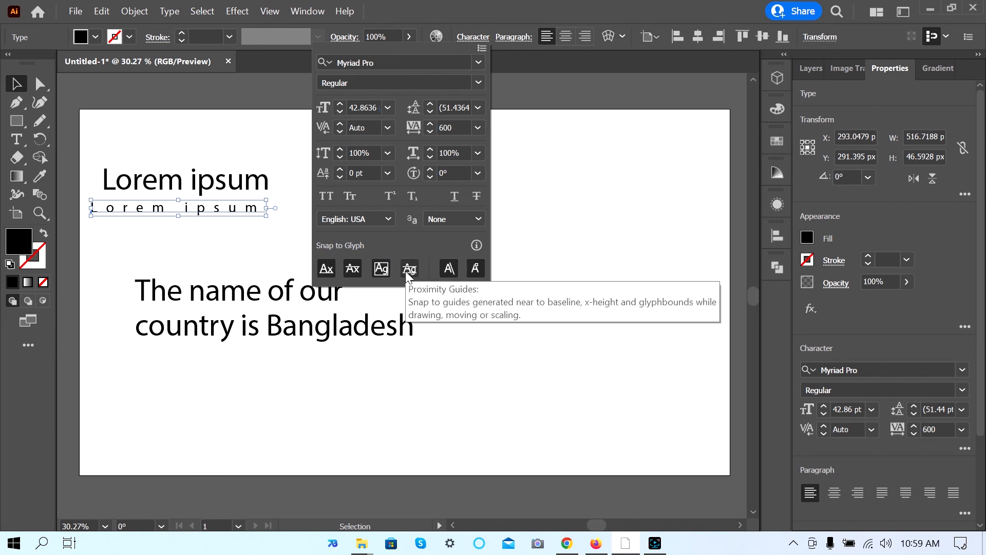
click(329, 267)
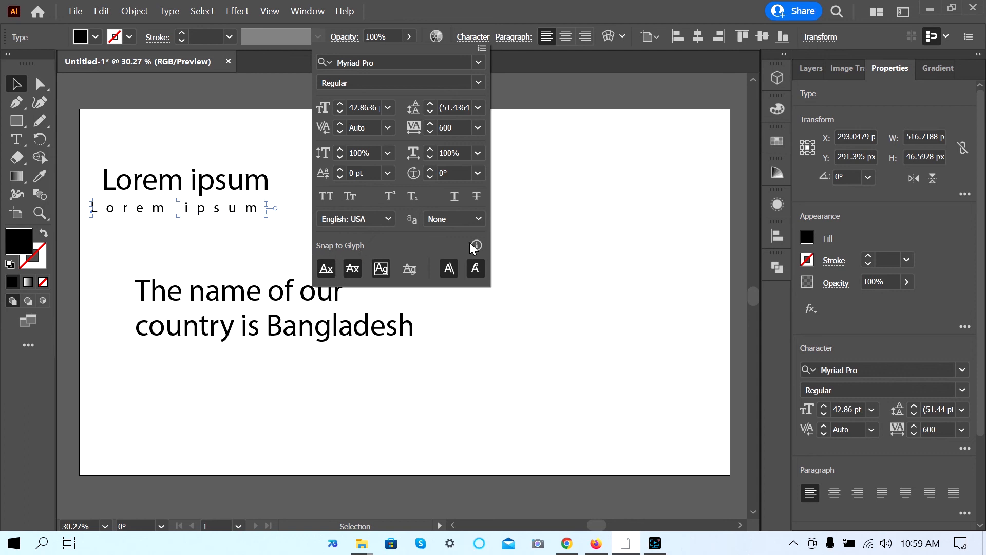
click(466, 7)
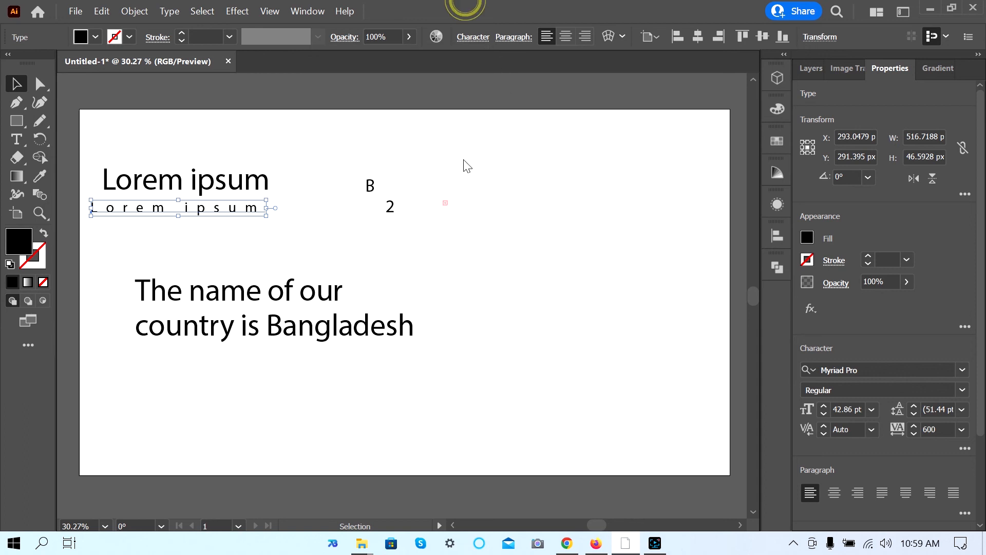
Select the "B2" text on its own and delete it.
click(492, 249)
drag(319, 149, 146, 221)
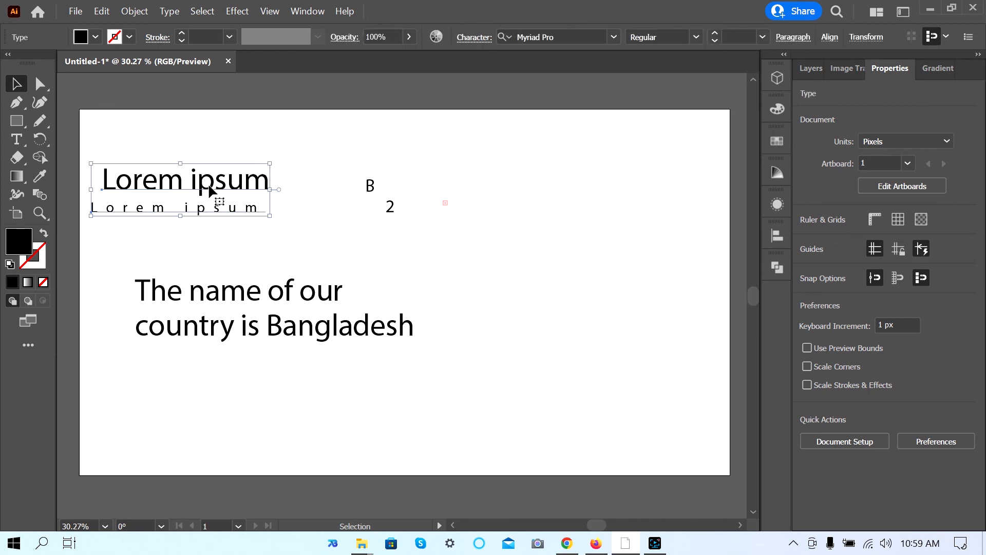
click(372, 172)
drag(332, 153, 448, 265)
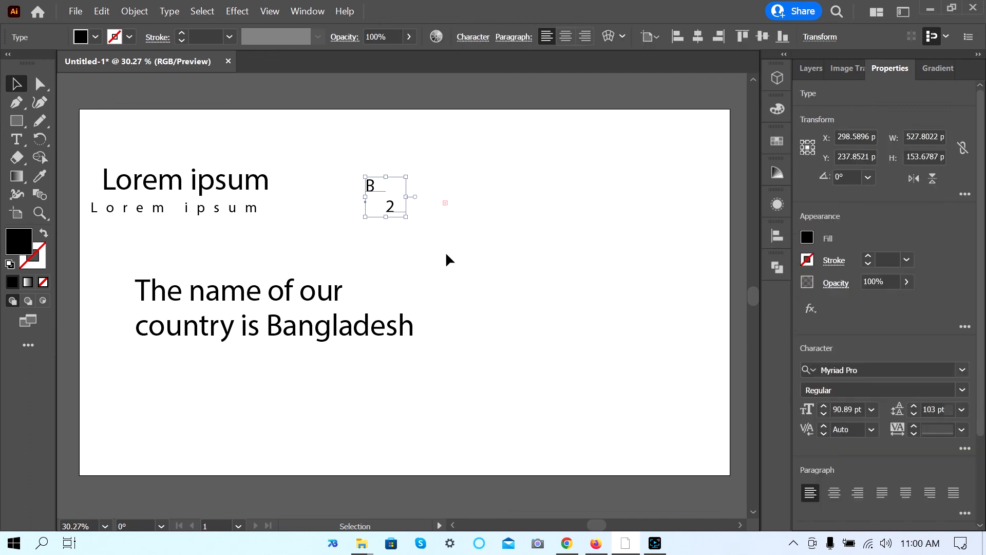
key(Delete)
Clear the artboard by deleting the "The name of our country is Bangladesh" paragraph and both "Lorem ipsum" texts.
drag(183, 190, 410, 174)
drag(411, 320, 257, 225)
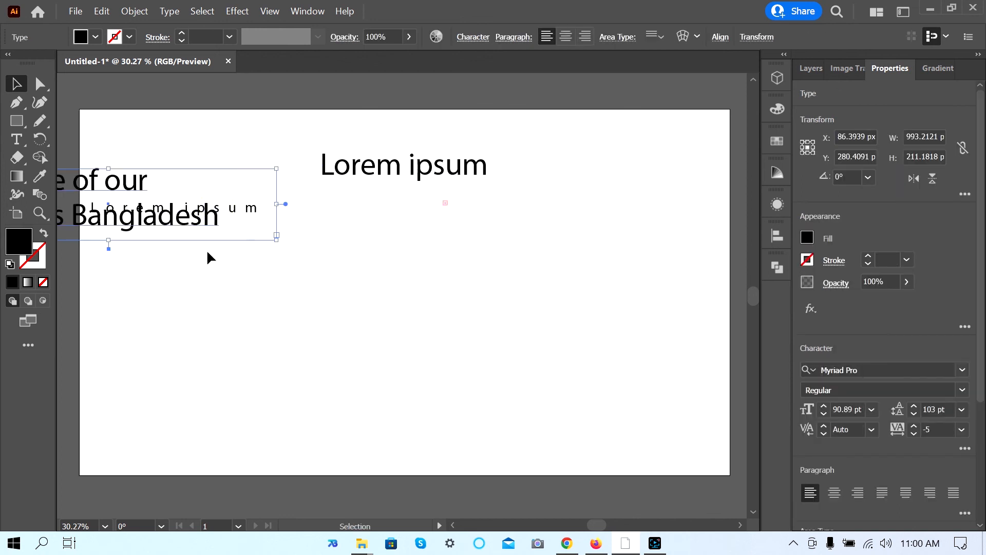
key(Delete)
drag(181, 137, 406, 252)
key(Delete)
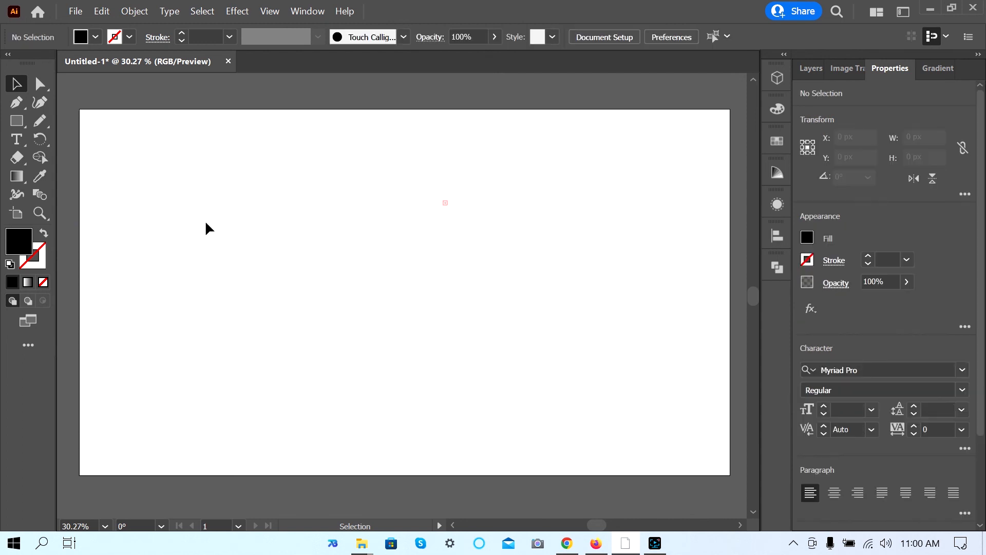
Draw an open wavy path about 1249 px wide and 124 px high across the upper artboard with the Pencil tool.
click(17, 140)
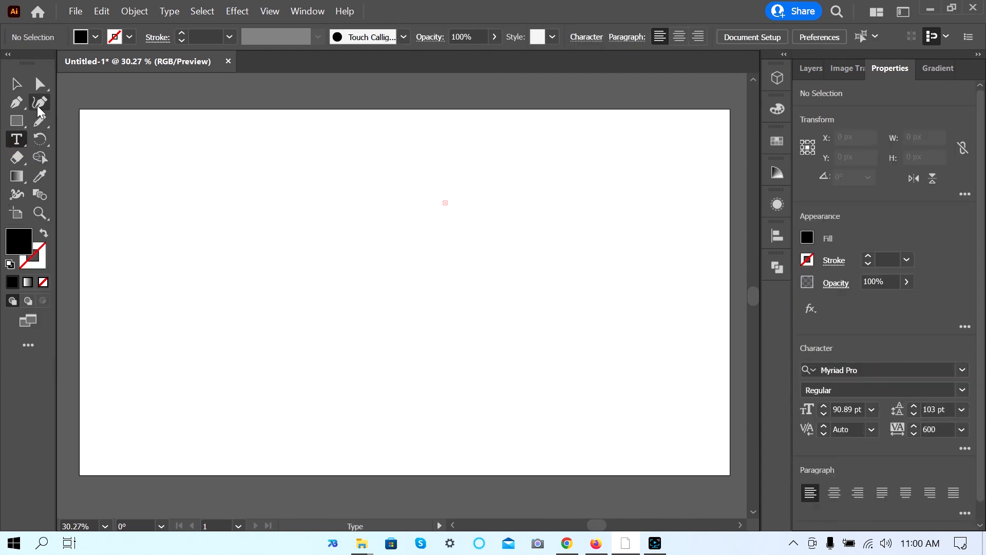
click(16, 102)
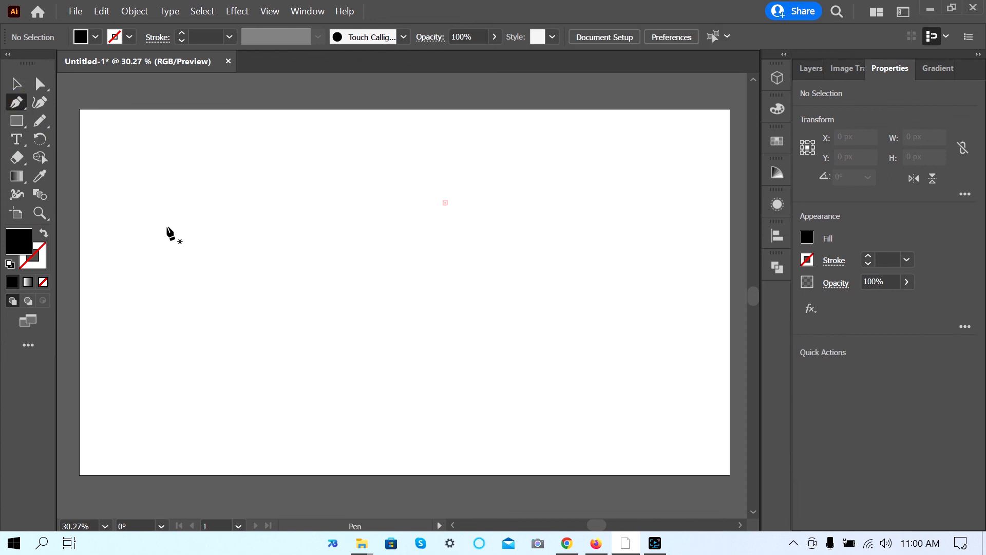
click(40, 122)
click(112, 158)
mouse_move(175, 216)
mouse_down()
mouse_move(205, 184)
mouse_move(326, 221)
mouse_move(486, 183)
mouse_move(579, 202)
mouse_move(598, 182)
mouse_up()
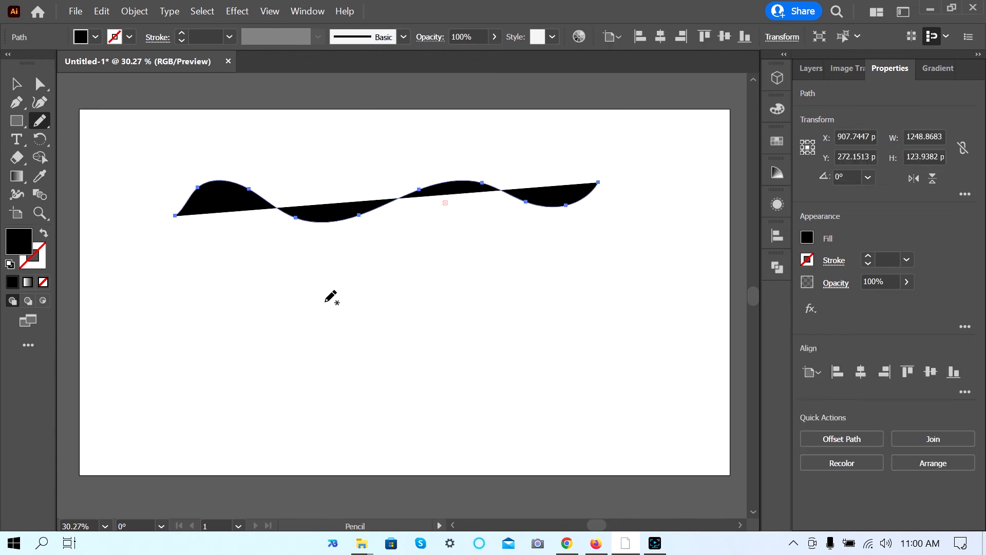
Give the wavy path a black stroke, remove its fill, and deselect it.
click(128, 37)
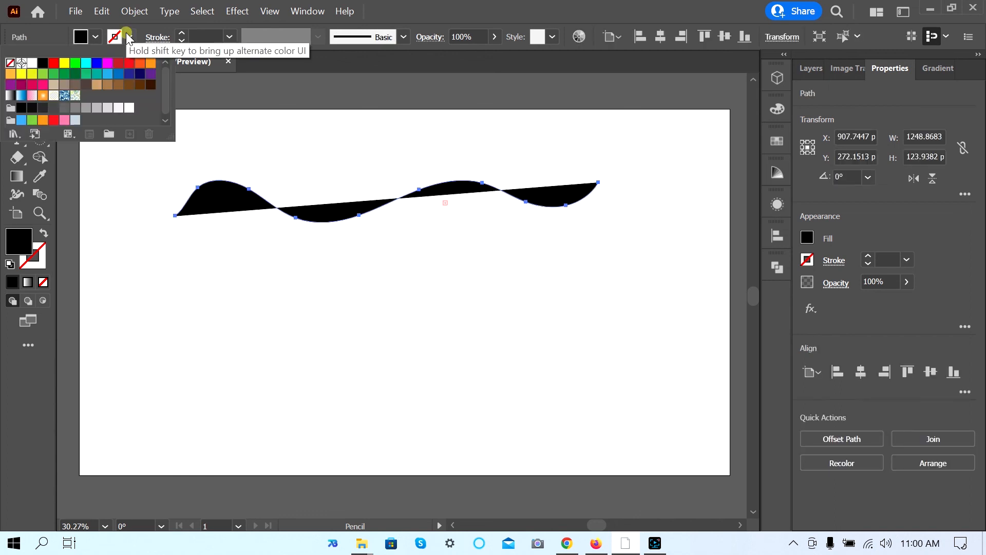
click(44, 64)
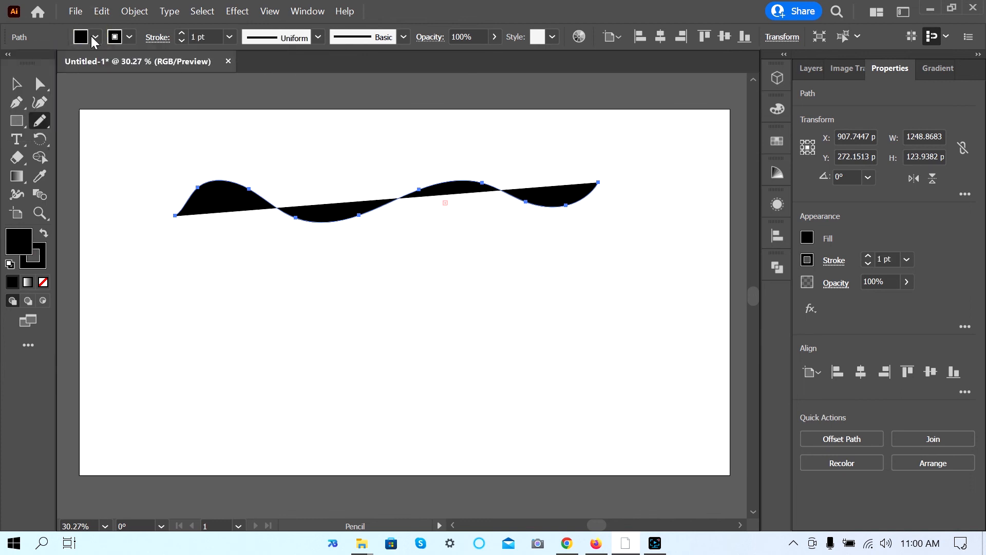
click(93, 37)
click(10, 63)
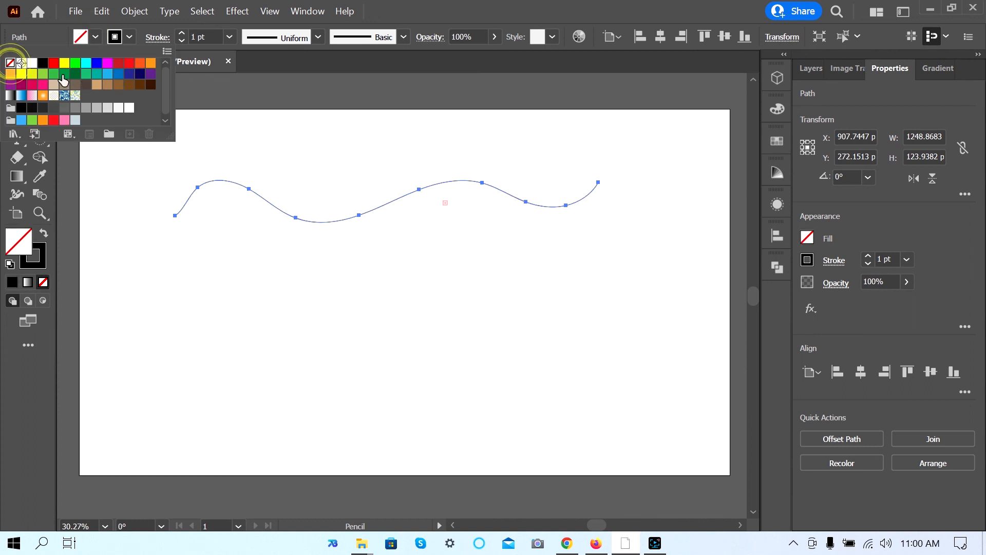
click(400, 10)
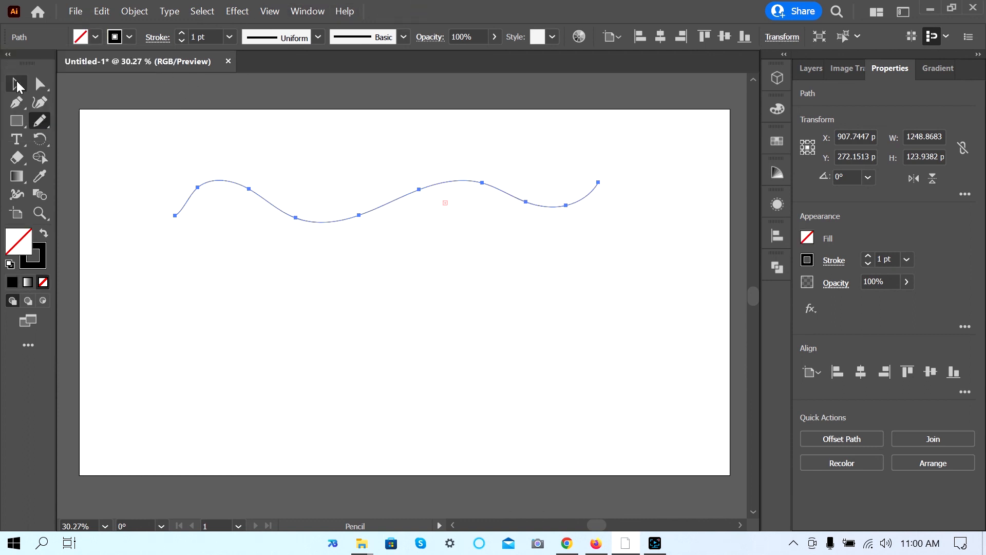
click(17, 85)
click(288, 147)
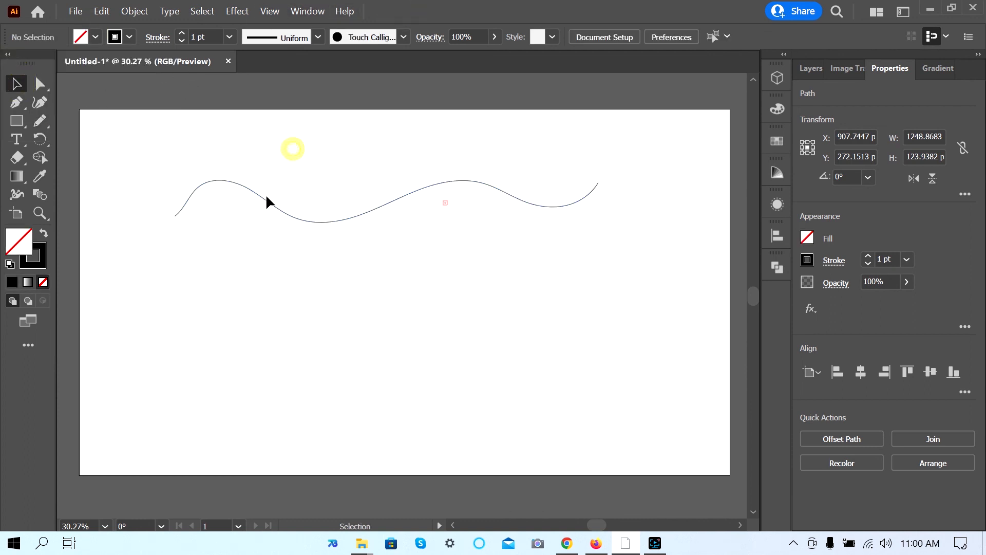
Run placeholder type along the wavy path from its left end with the Type tool, and move the path text slightly to the right.
click(314, 222)
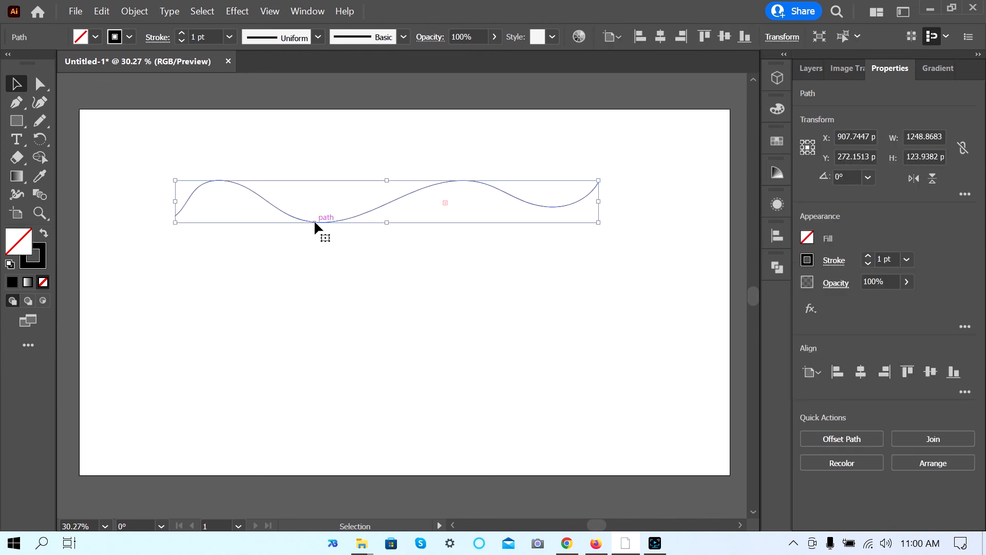
click(15, 144)
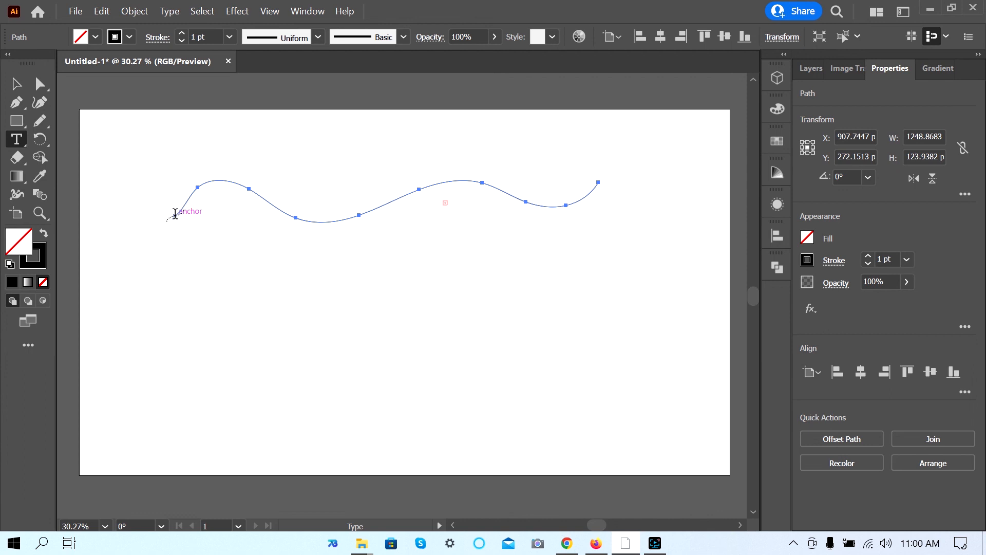
click(175, 213)
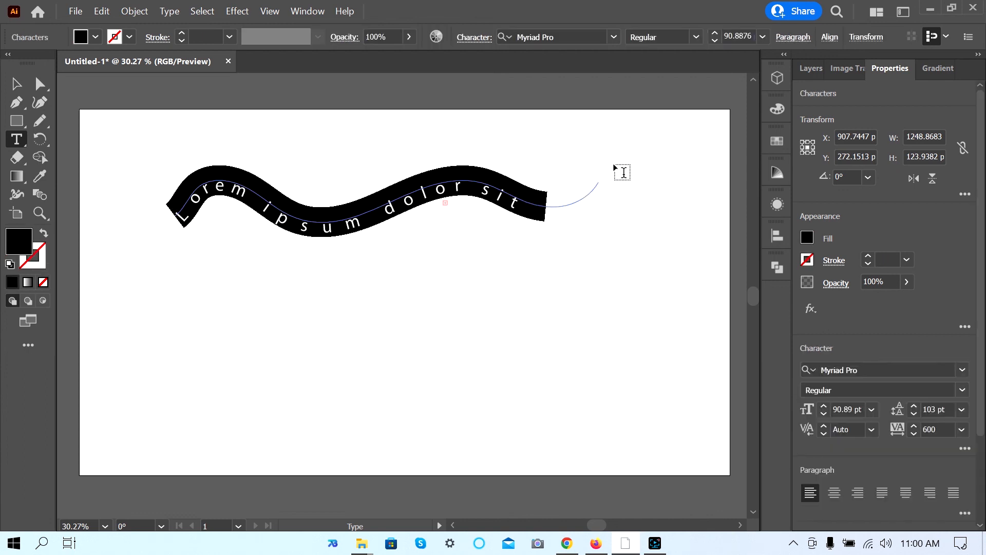
click(16, 84)
click(196, 242)
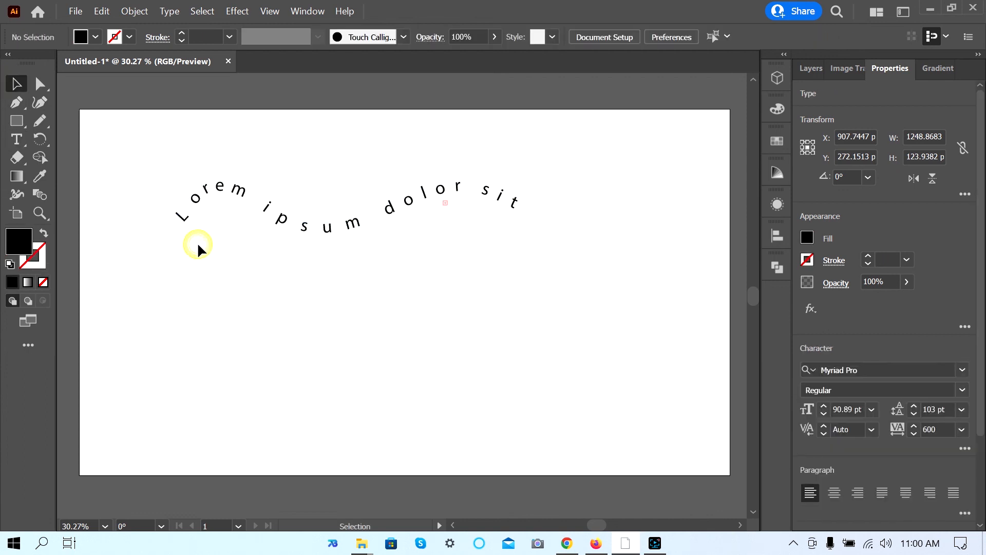
drag(336, 227, 387, 226)
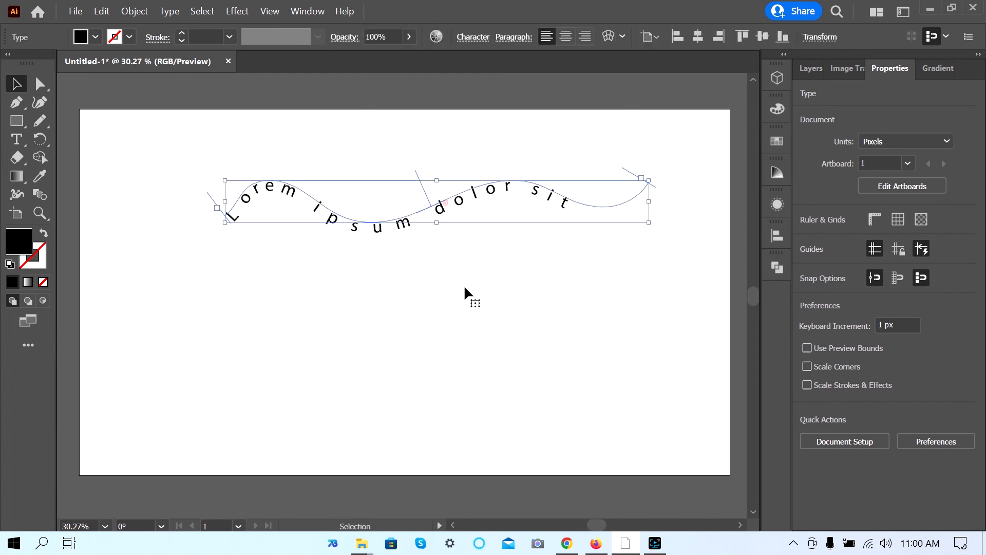
click(426, 289)
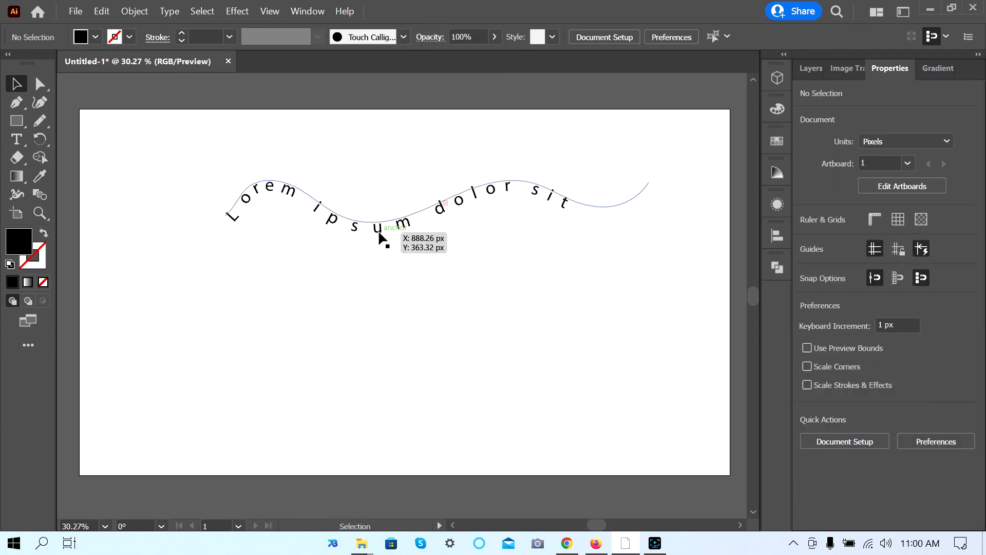
drag(165, 153, 517, 257)
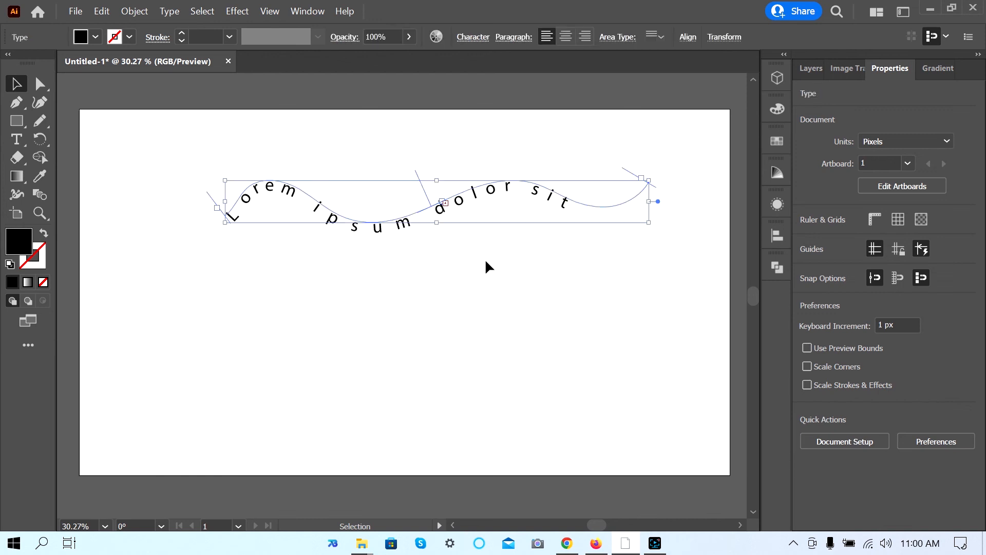
click(374, 288)
drag(160, 165, 388, 263)
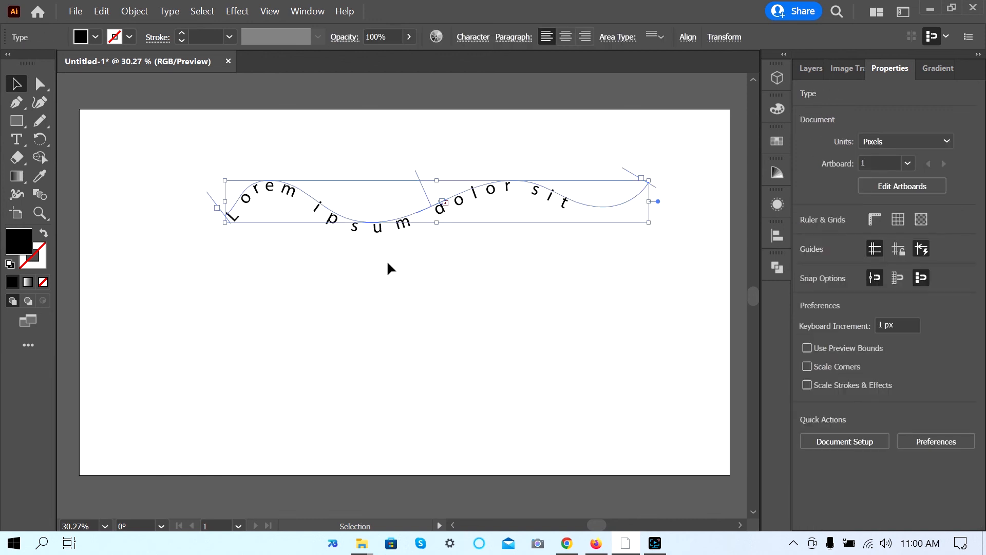
click(288, 245)
drag(158, 156, 565, 321)
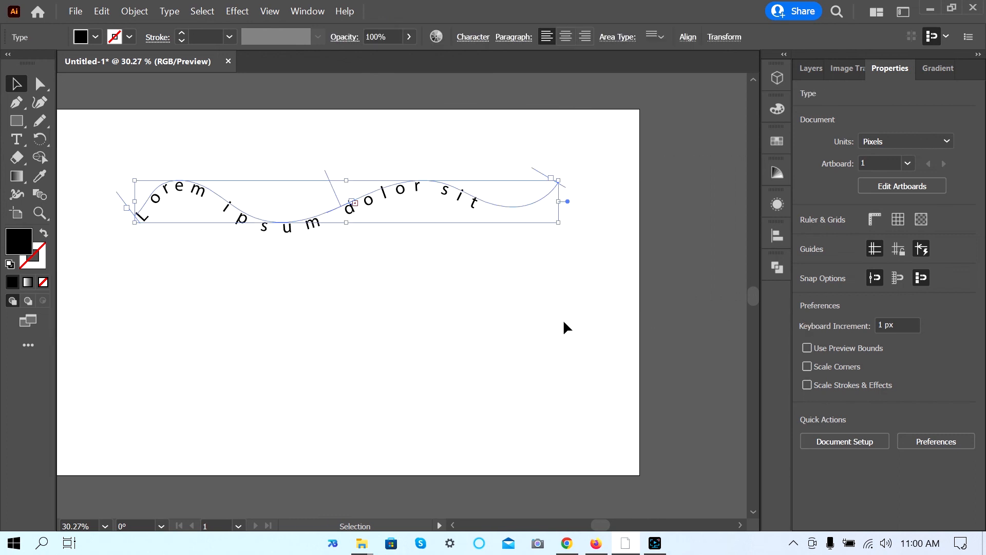
click(382, 269)
drag(109, 159, 341, 307)
click(321, 299)
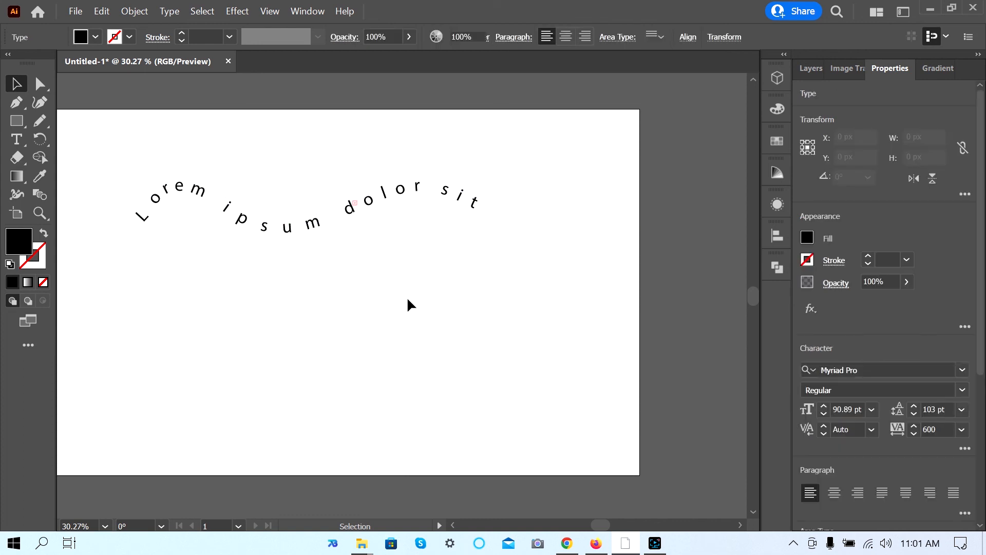
drag(97, 131, 400, 355)
click(501, 381)
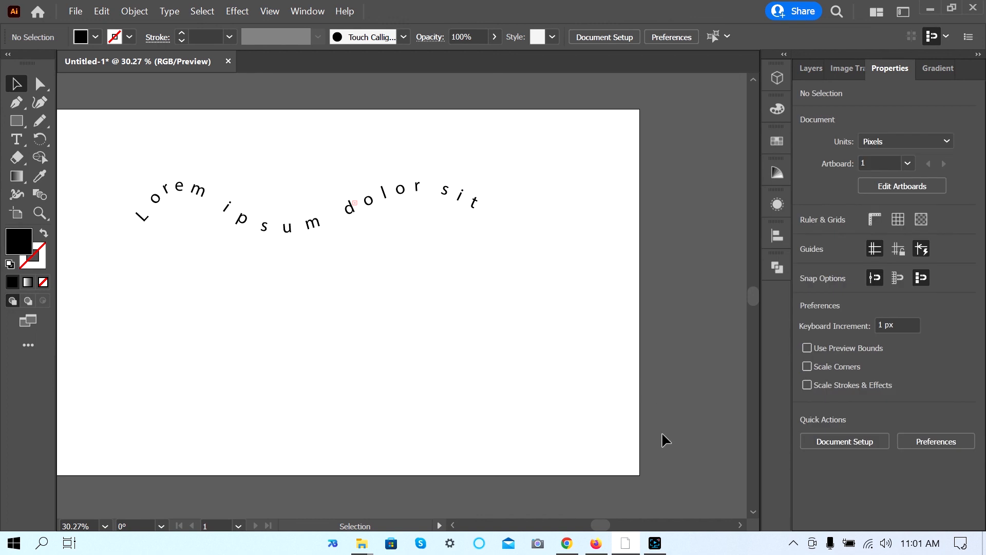
click(627, 543)
click(615, 450)
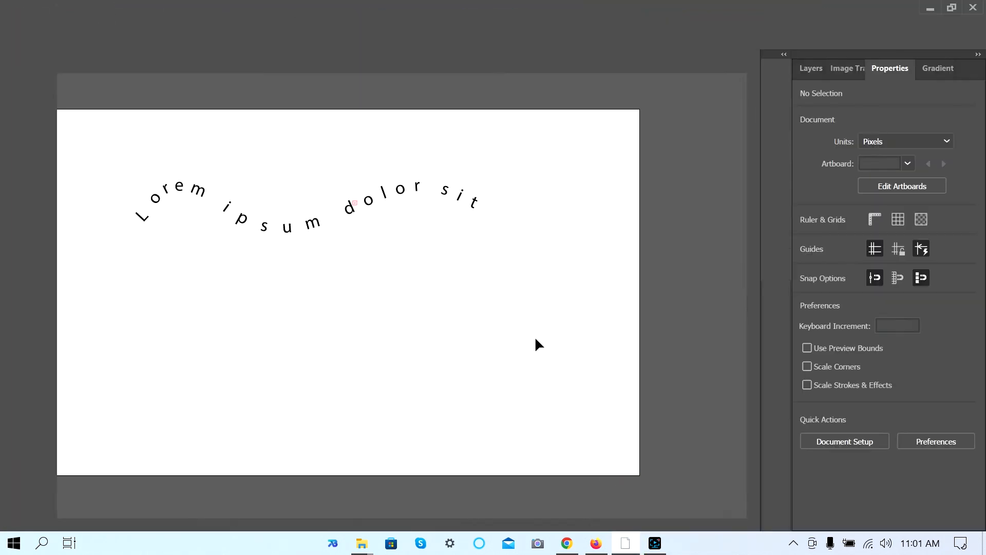